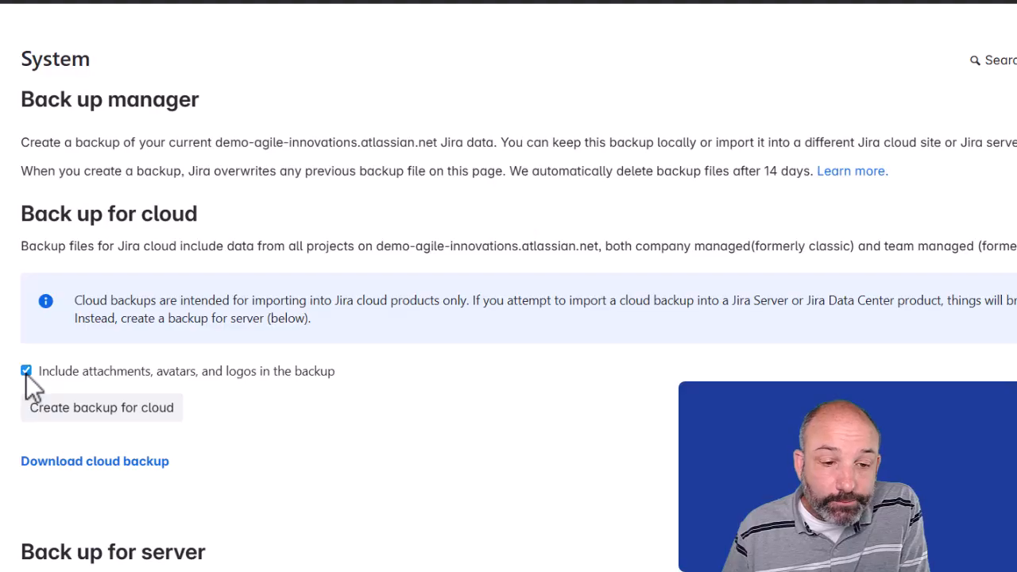
Create a Jira Cloud backup without attachments, avatars and logos, then download the backup file.
{"action": "left_click", "coordinate": [25, 371]}
{"action": "left_click", "coordinate": [93, 411]}
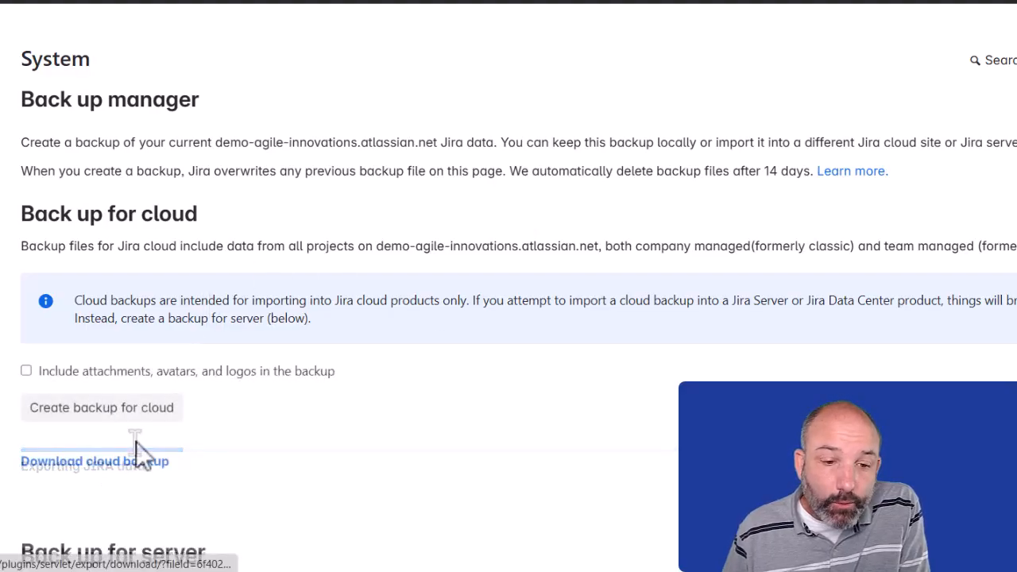
{"action": "left_click", "coordinate": [68, 464]}
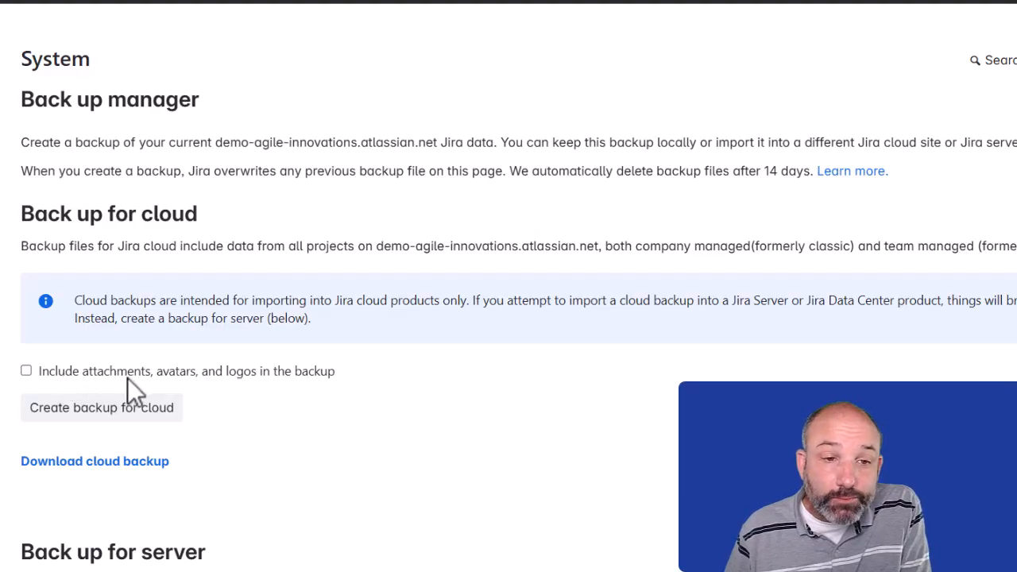
Turn 'Include attachments, avatars and logos' on, then switch it back off.
{"action": "left_click", "coordinate": [27, 371]}
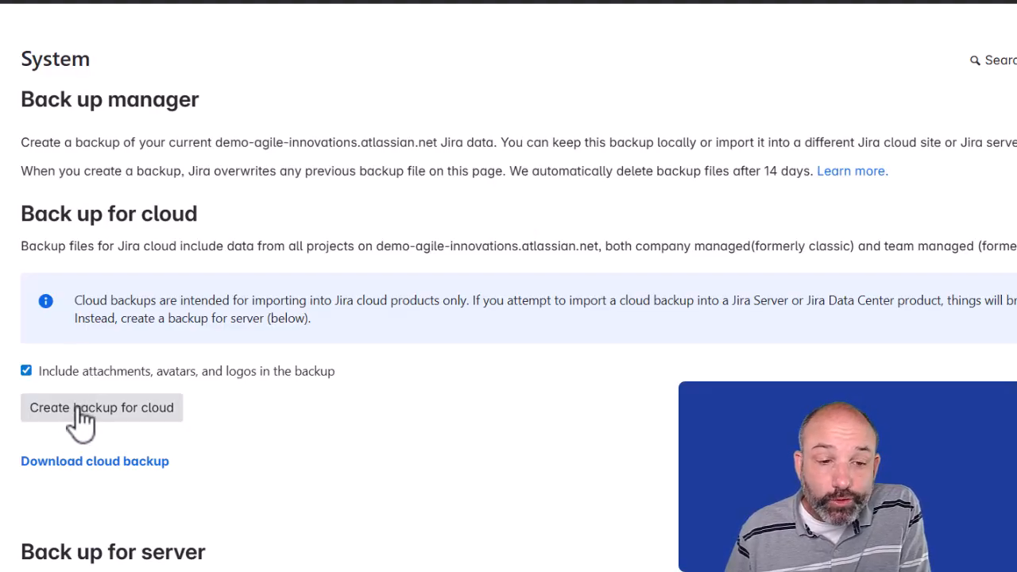
{"action": "left_click", "coordinate": [25, 373]}
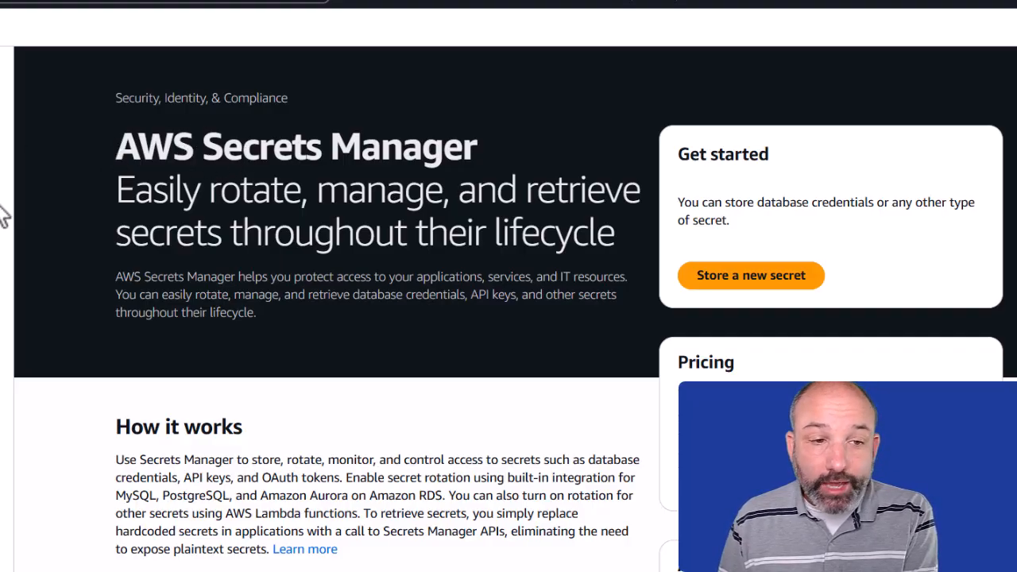
Start an 'Other type of secret' with key 'email' set to the account e-mail, and add a second row.
{"action": "left_click", "coordinate": [748, 280]}
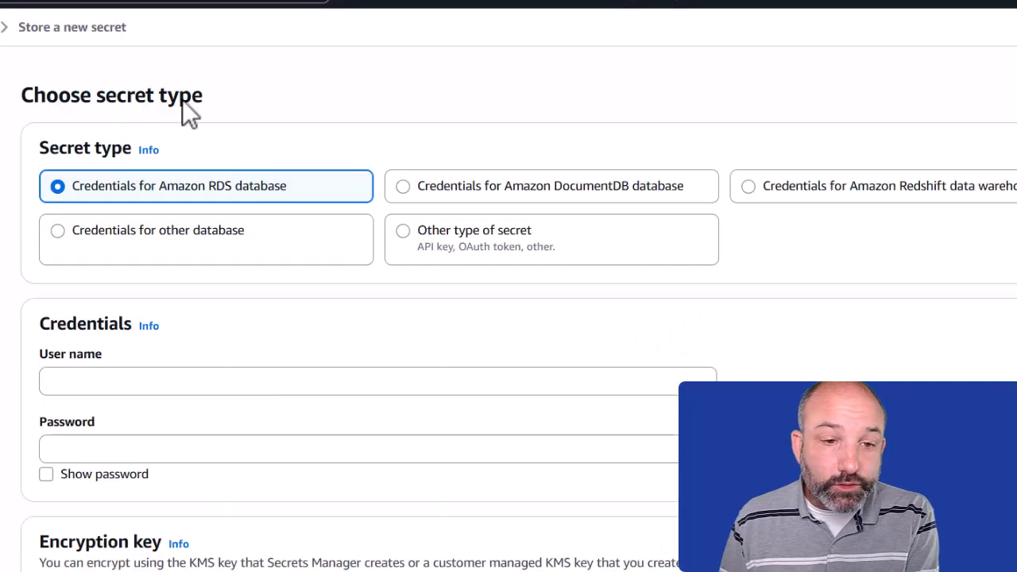
{"action": "left_click", "coordinate": [405, 231]}
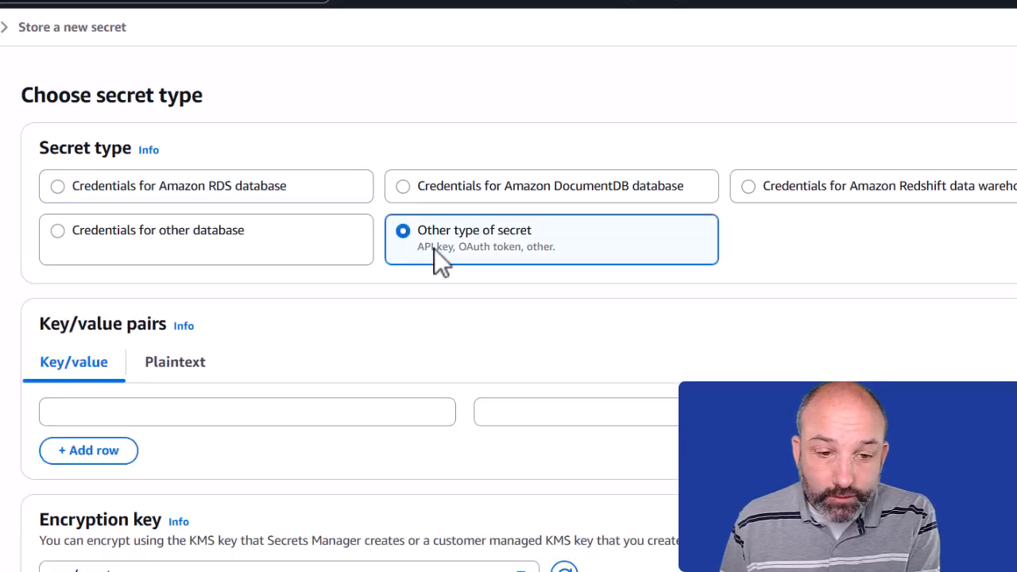
{"action": "scroll", "coordinate": [239, 286], "scroll_direction": "down", "scroll_amount": 2}
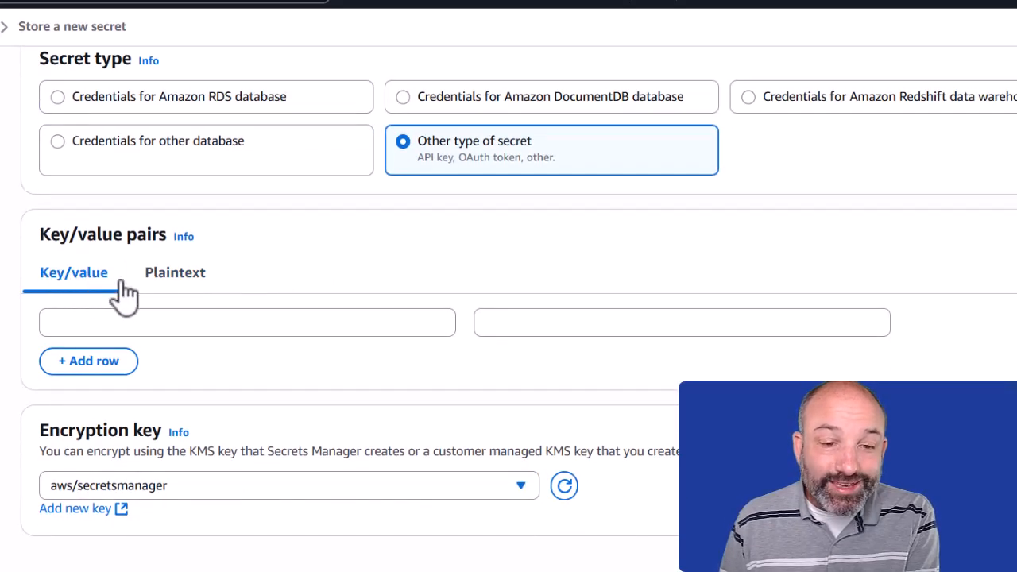
{"action": "left_click", "coordinate": [130, 322]}
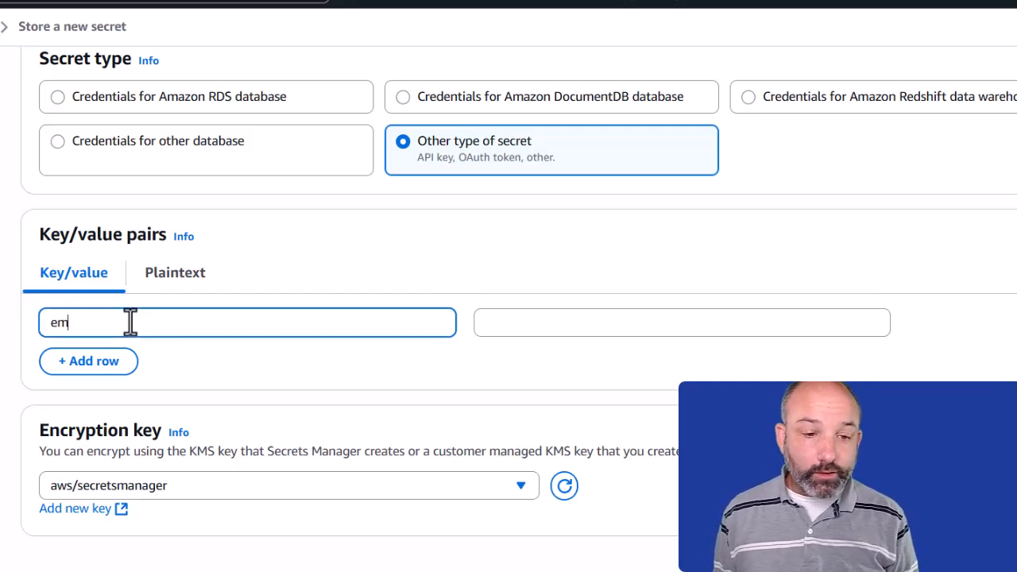
{"action": "type", "text": "email"}
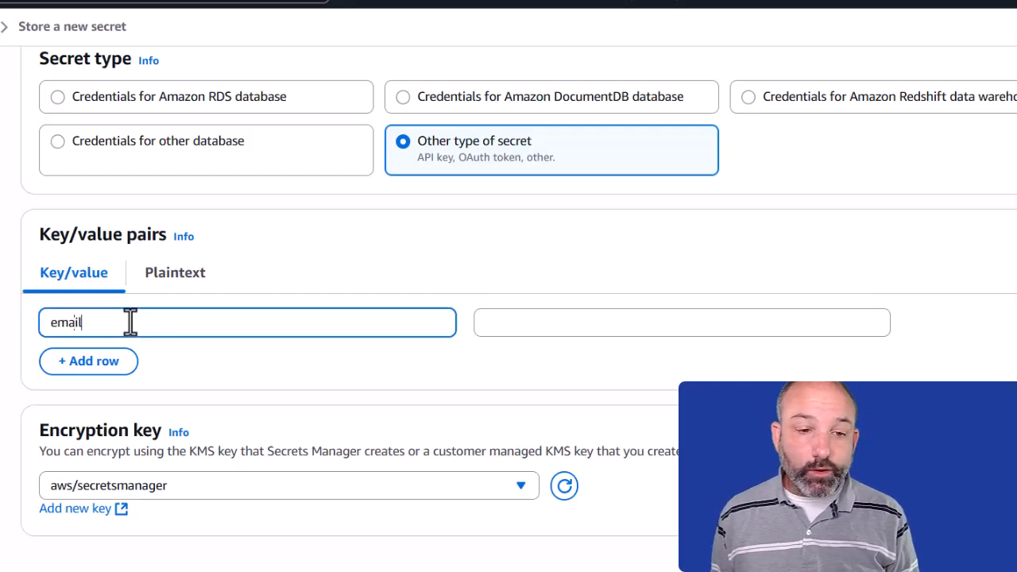
{"action": "key", "text": "Tab"}
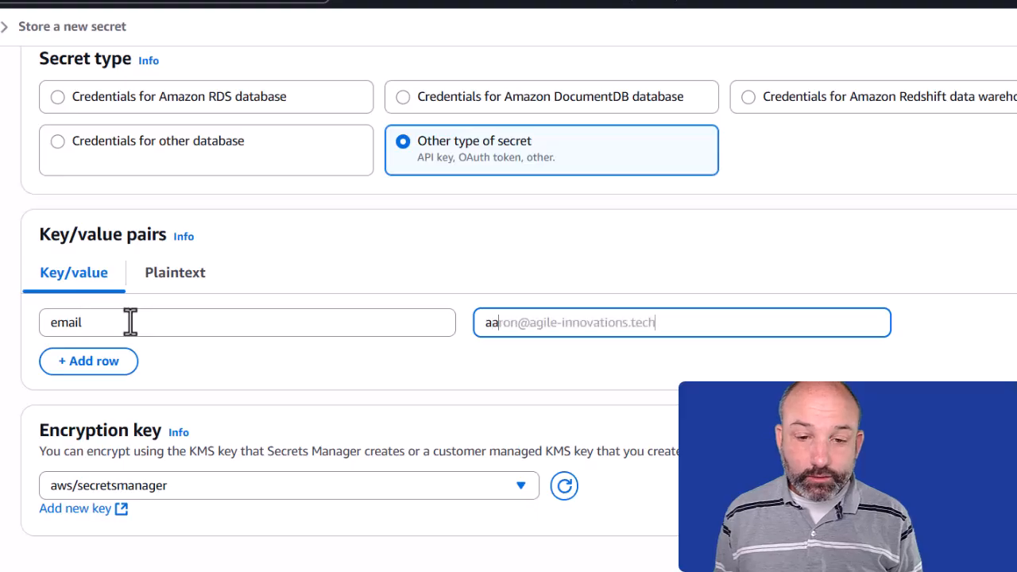
{"action": "left_click", "coordinate": [125, 367]}
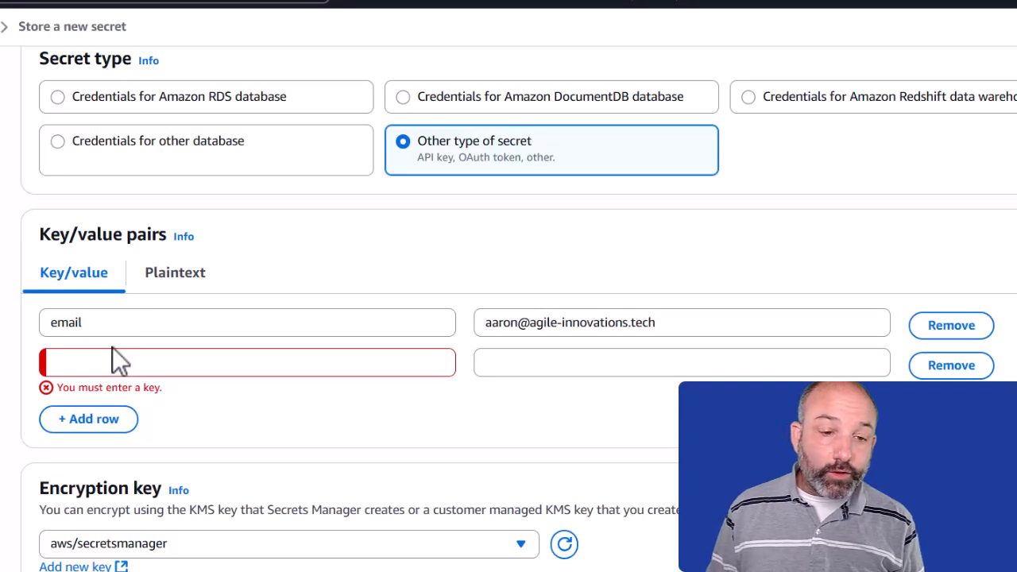
{"action": "left_click", "coordinate": [100, 365]}
{"action": "type", "text": "a"}
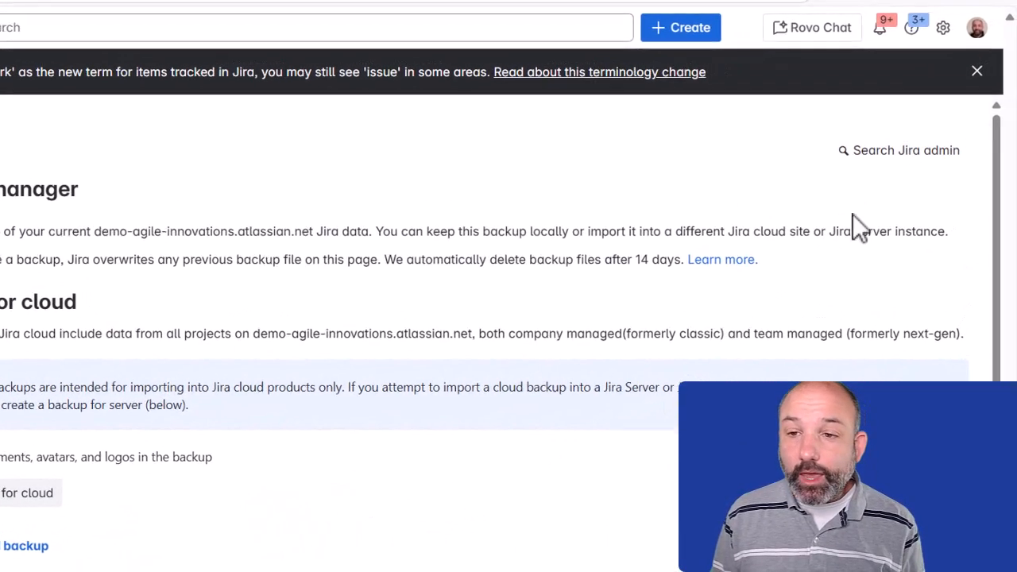
Go to the Atlassian account's API token management under Security and enter the emailed verification code.
{"action": "left_click", "coordinate": [977, 28]}
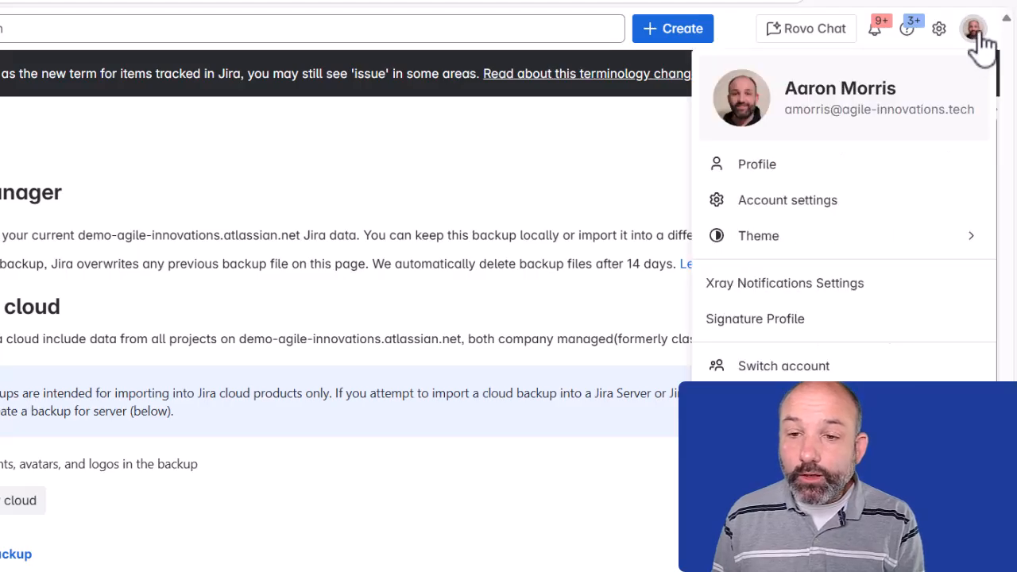
{"action": "left_click", "coordinate": [801, 213]}
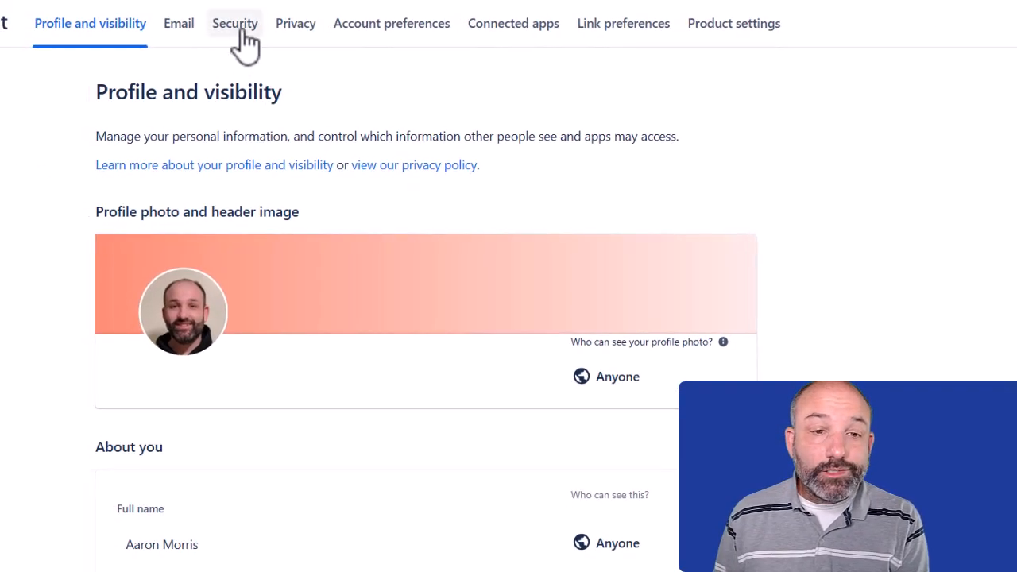
{"action": "left_click", "coordinate": [242, 34]}
{"action": "scroll", "coordinate": [159, 472], "scroll_direction": "down", "scroll_amount": 1}
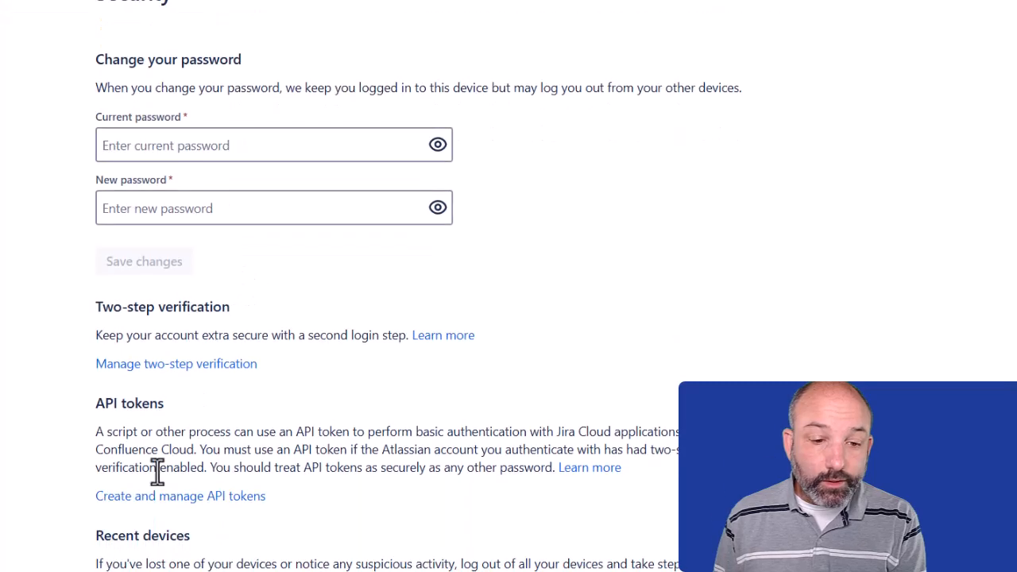
{"action": "left_click", "coordinate": [150, 498]}
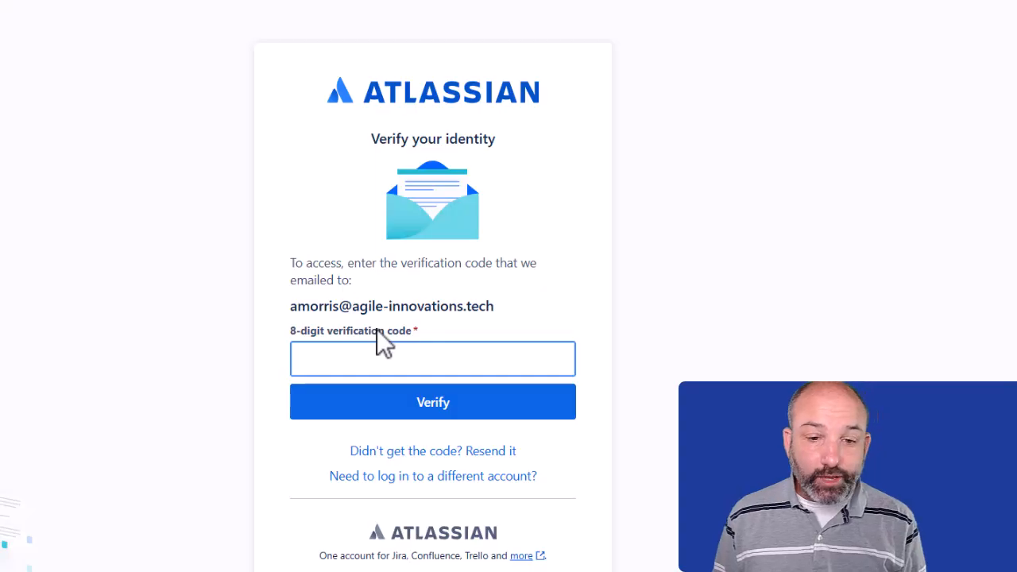
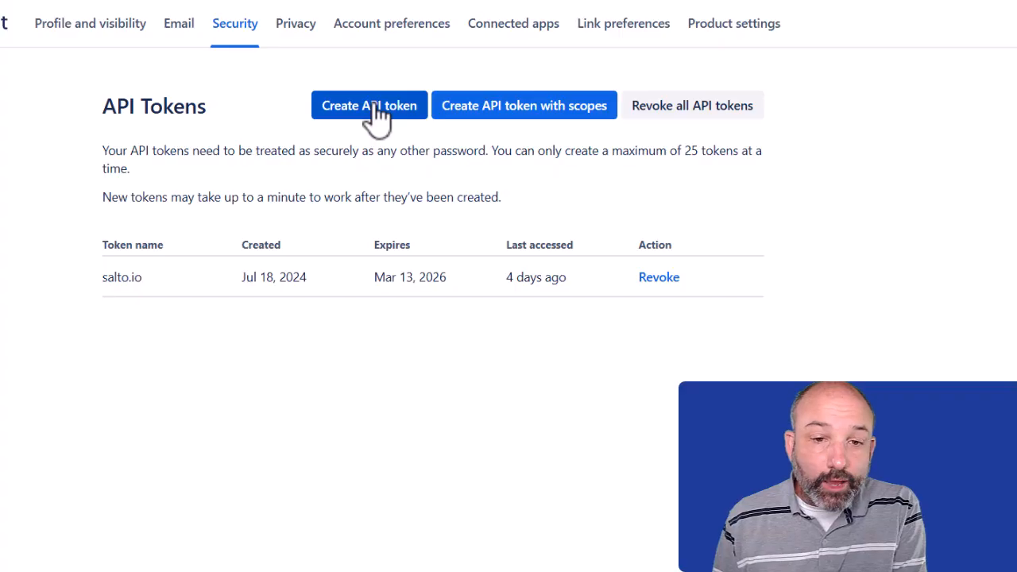
Create an API token named 'Jira Cloud Backups' expiring 7/15/2026 and copy it.
{"action": "left_click", "coordinate": [373, 112]}
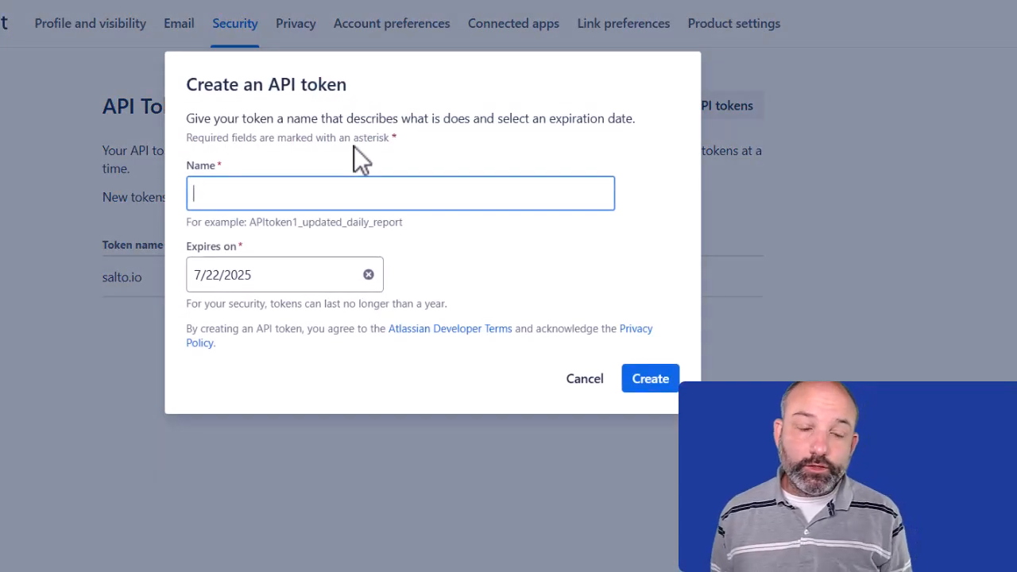
{"action": "type", "text": "Jira Cloud B"}
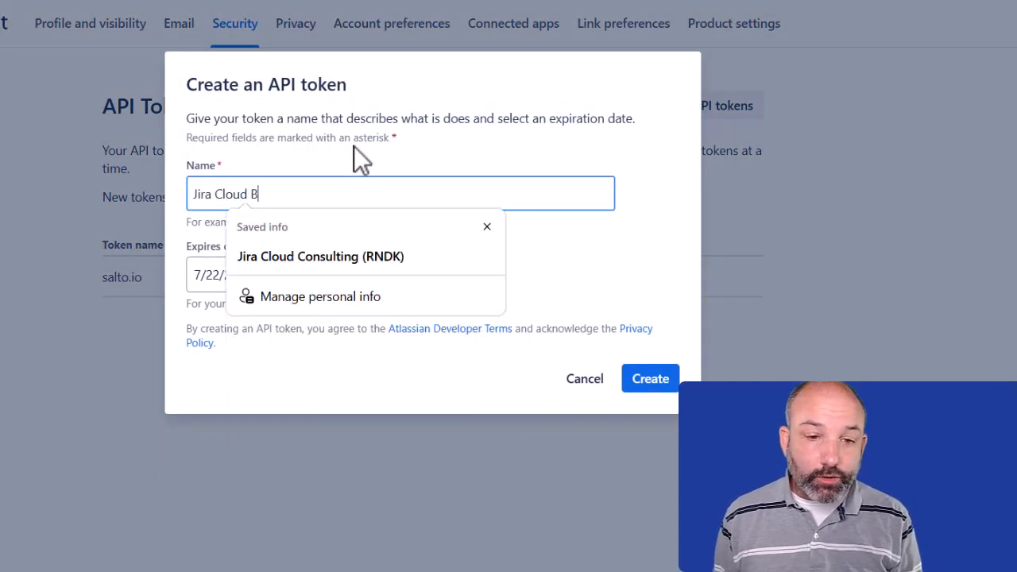
{"action": "type", "text": "ackups"}
{"action": "left_click", "coordinate": [289, 270]}
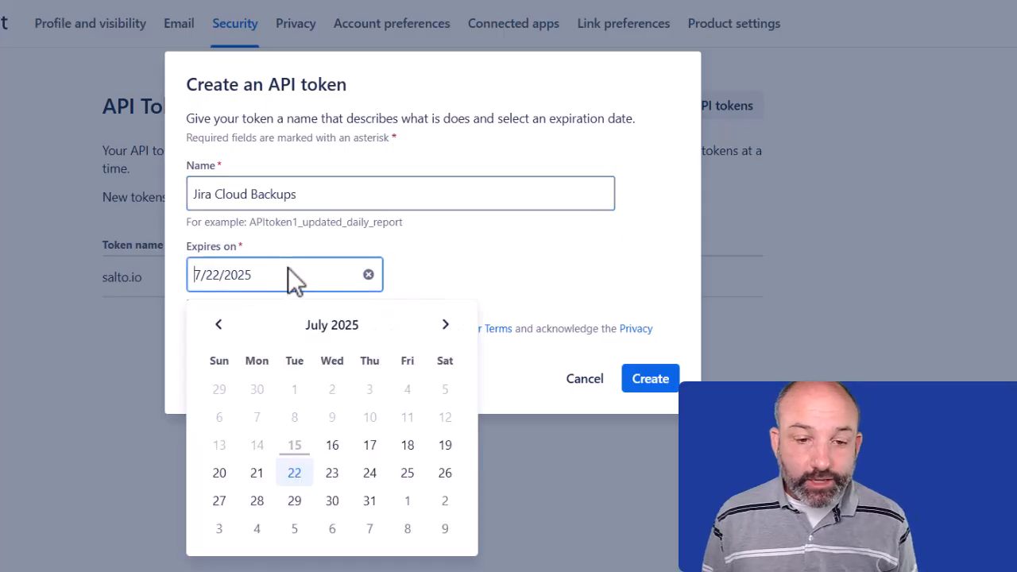
{"action": "left_click", "coordinate": [259, 280]}
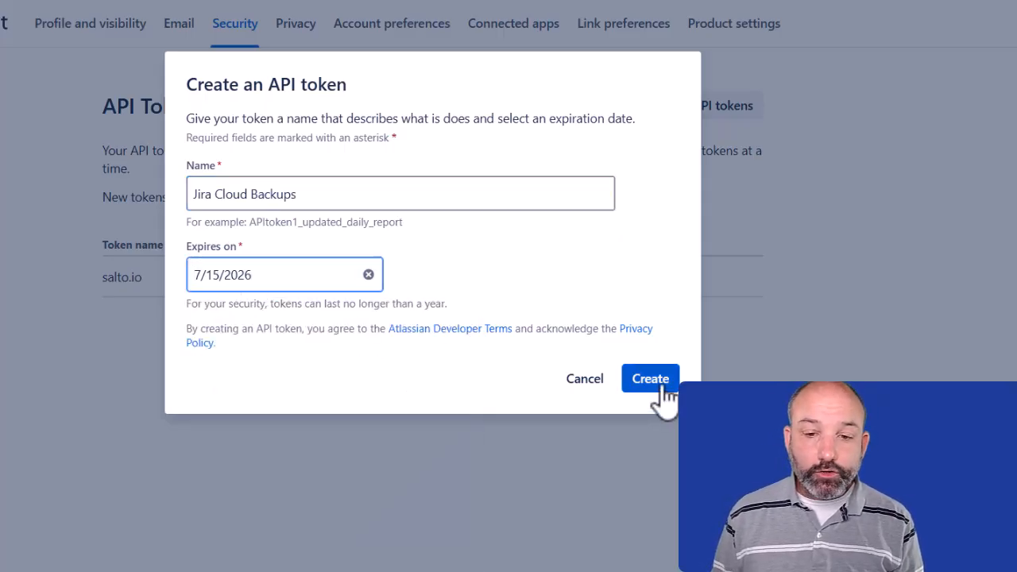
{"action": "left_click", "coordinate": [651, 382]}
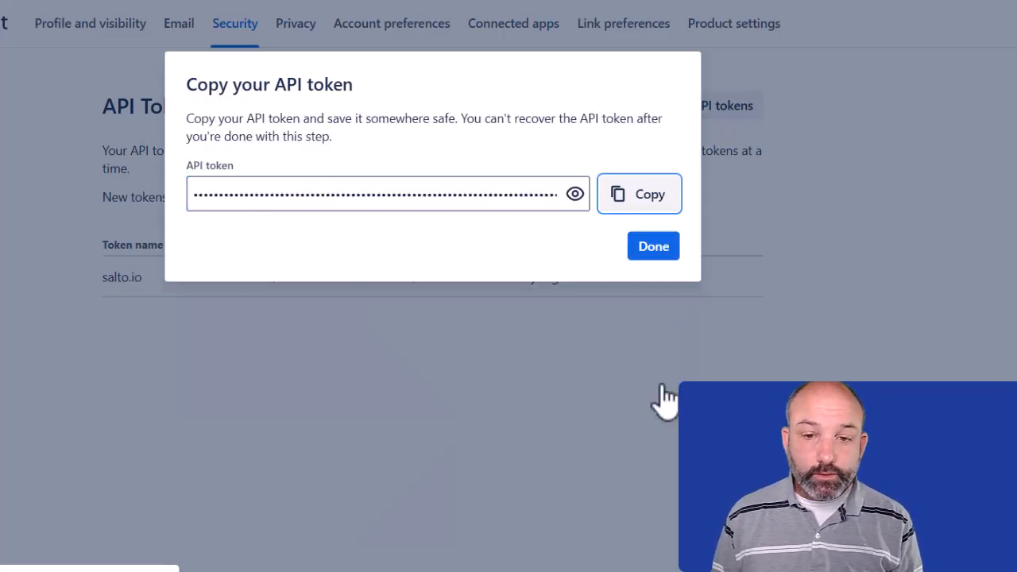
{"action": "left_click", "coordinate": [618, 208]}
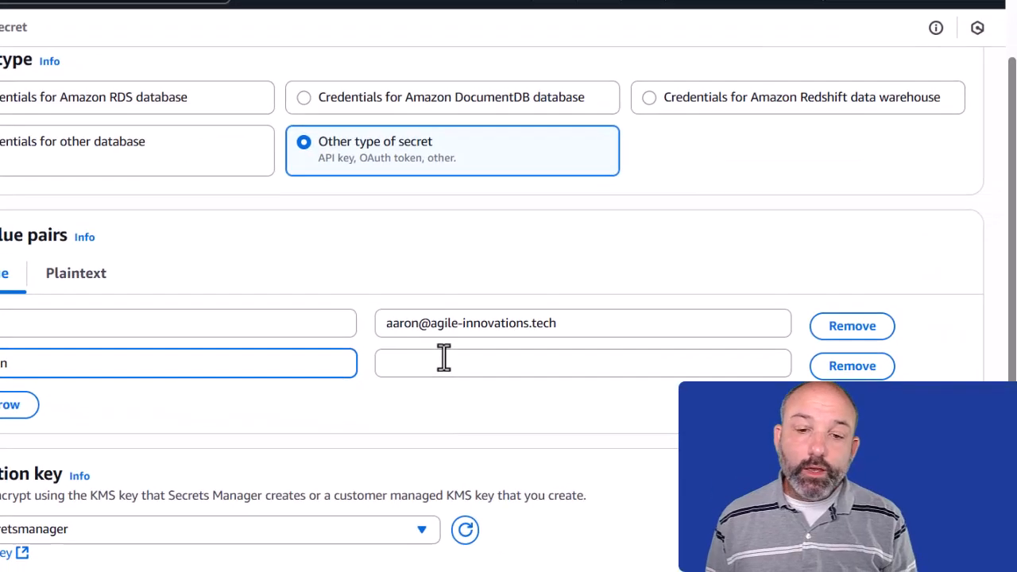
Paste the API token as the second row's value and continue to the next step.
{"action": "left_click", "coordinate": [509, 379]}
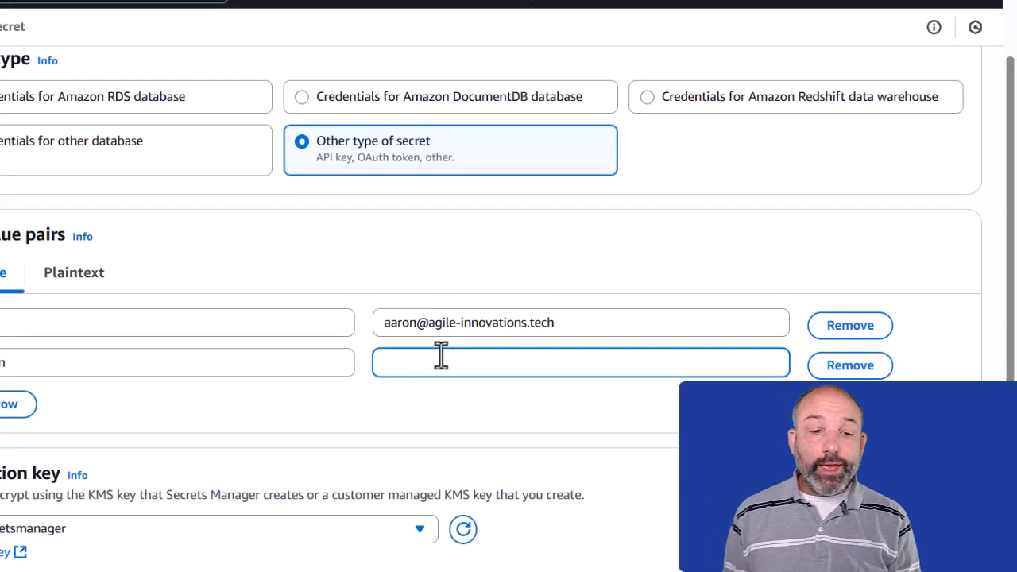
{"action": "key", "text": "ctrl+v"}
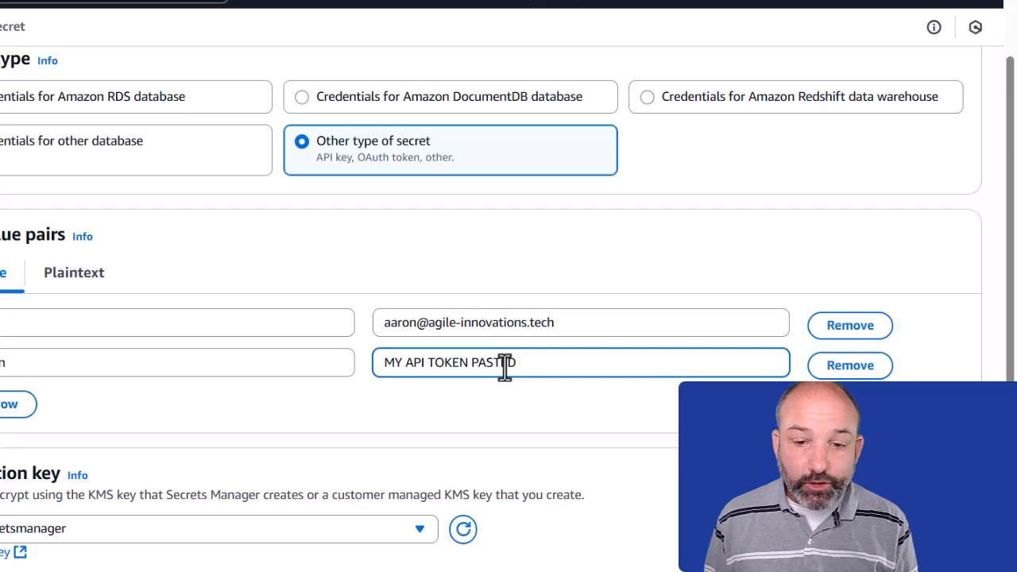
{"action": "scroll", "coordinate": [751, 411], "scroll_direction": "down", "scroll_amount": 1}
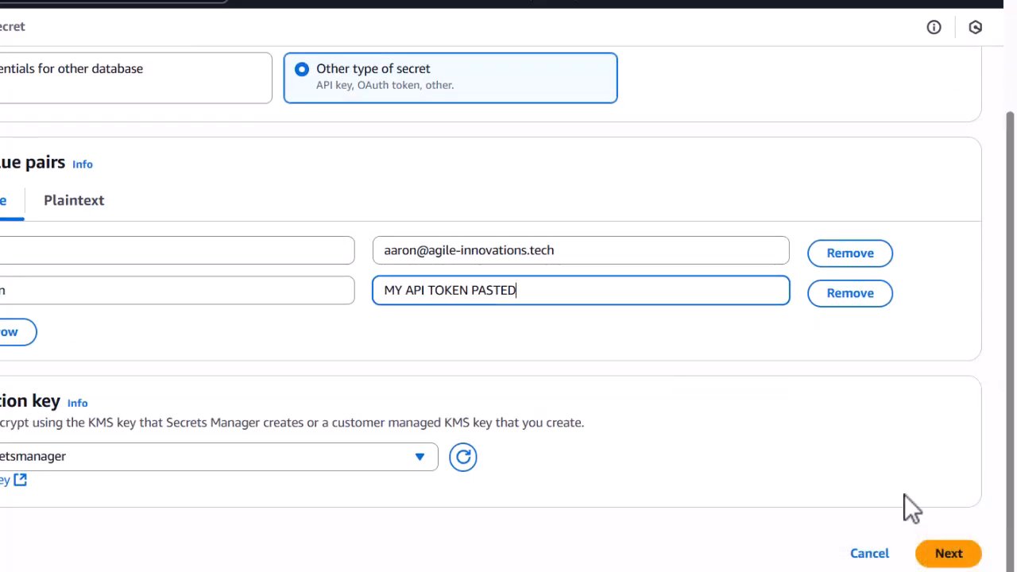
{"action": "left_click", "coordinate": [949, 556]}
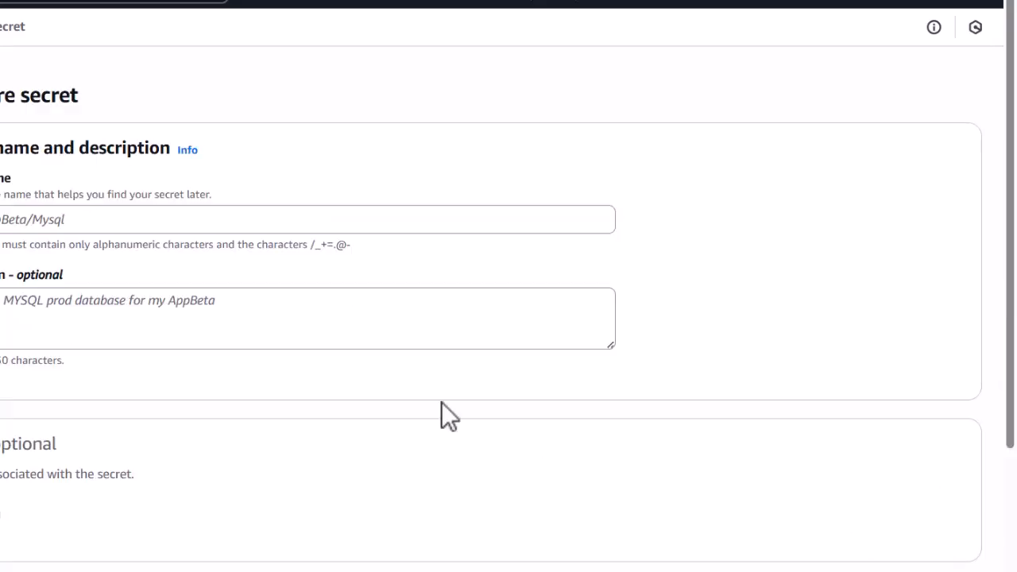
Name the secret 'atlassian/cloud/backups'.
{"action": "left_click", "coordinate": [139, 220]}
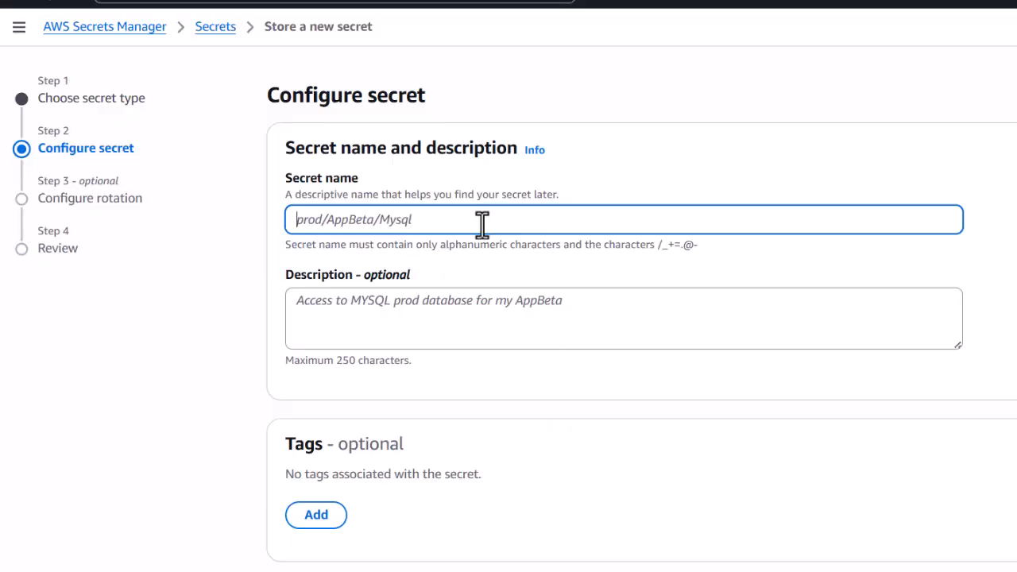
{"action": "type", "text": "atlassian/cloud"}
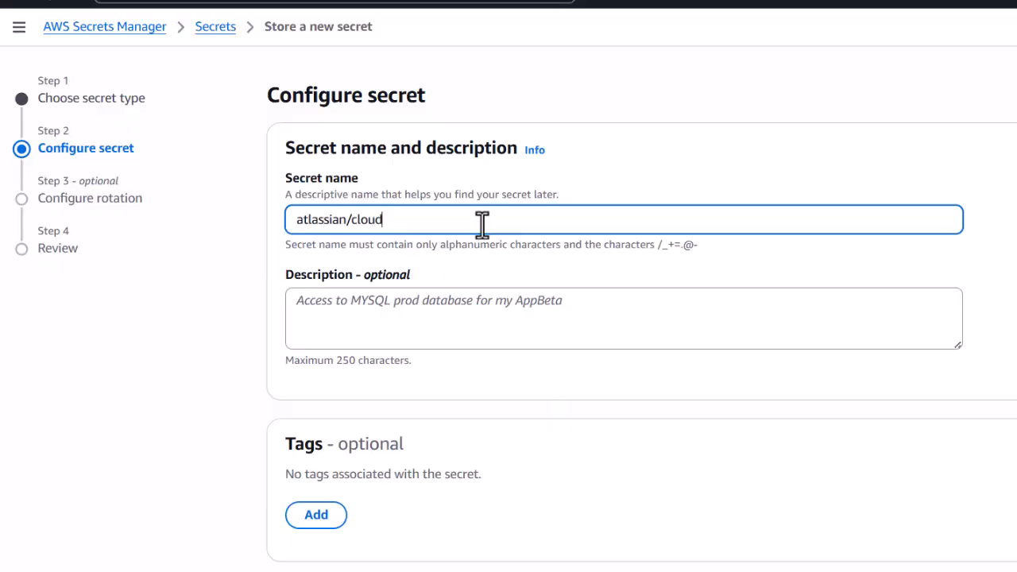
{"action": "type", "text": "/backups"}
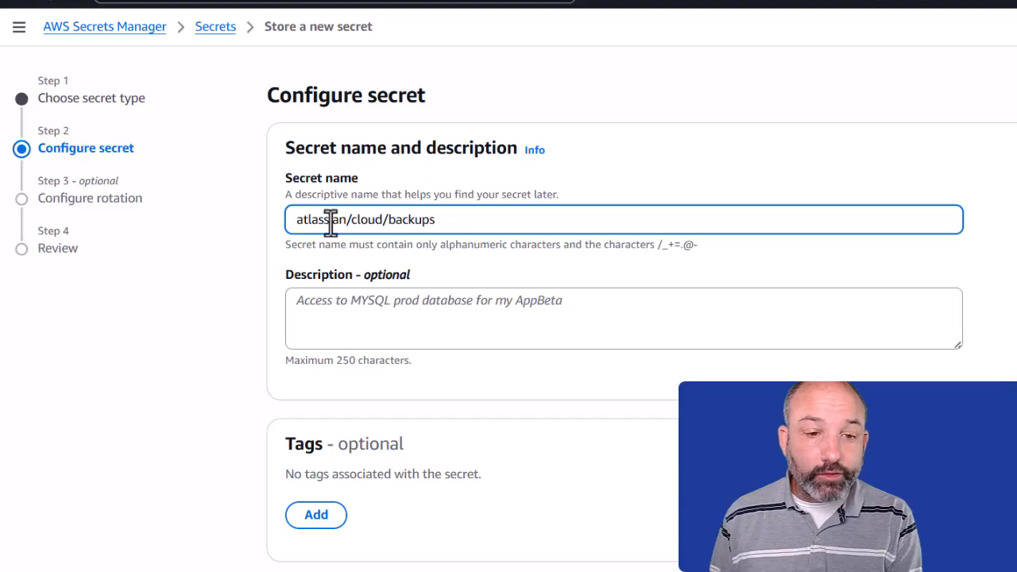
{"action": "scroll", "coordinate": [393, 239], "scroll_direction": "down", "scroll_amount": 3}
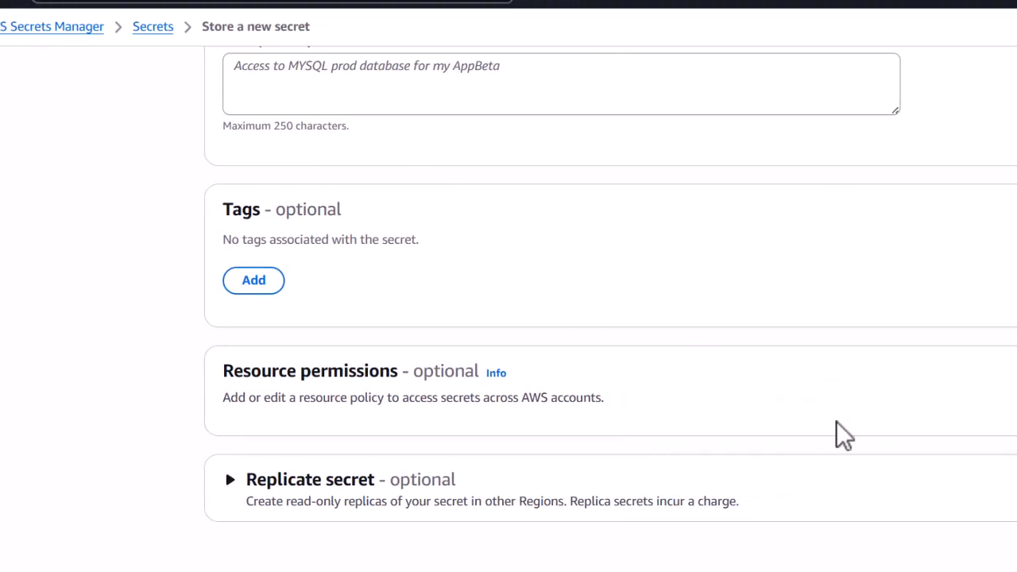
Leave automatic rotation off, review, and store the atlassian/cloud/backups secret.
{"action": "left_click", "coordinate": [957, 559]}
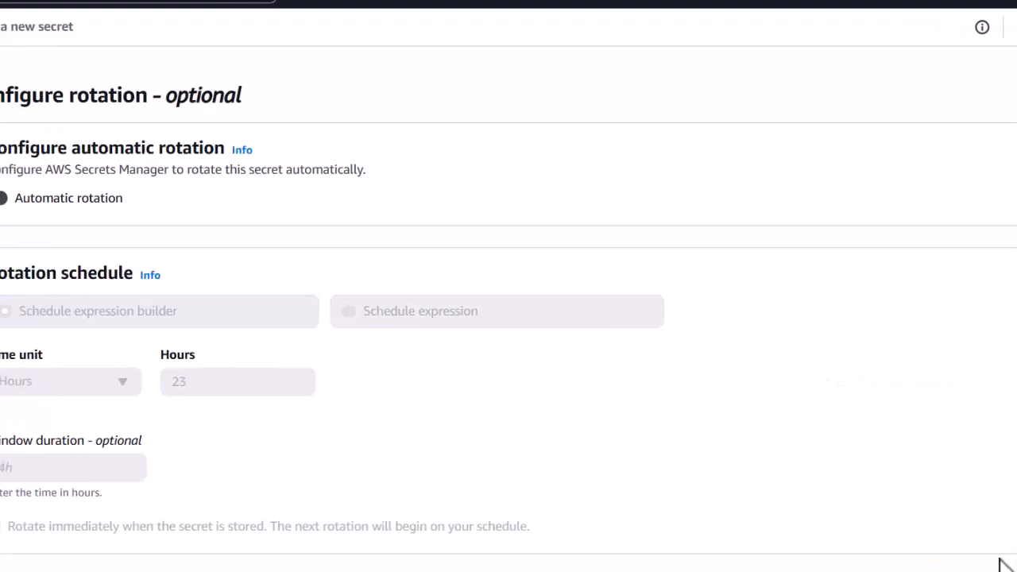
{"action": "scroll", "coordinate": [676, 198], "scroll_direction": "down", "scroll_amount": 2}
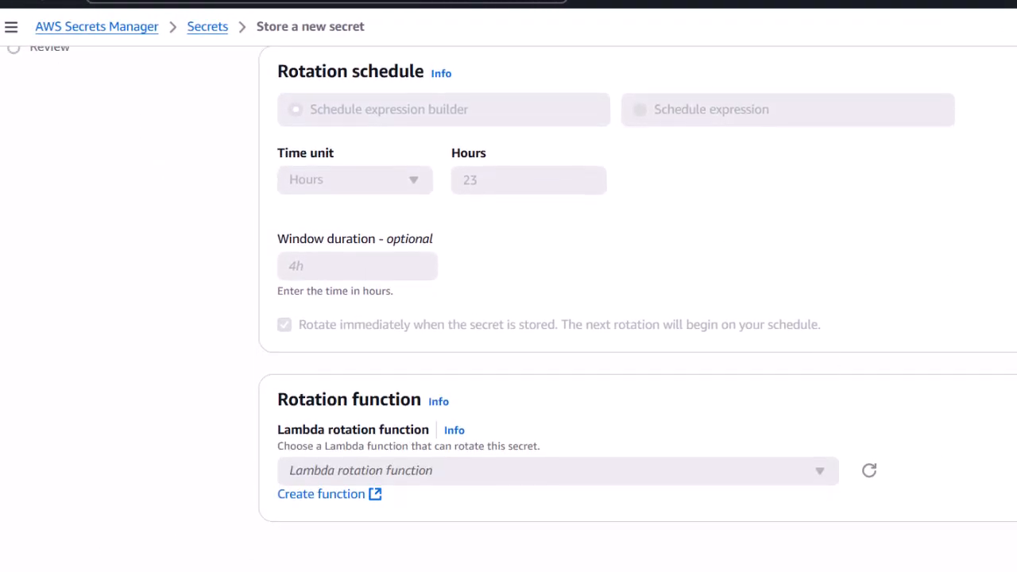
{"action": "left_click", "coordinate": [966, 552]}
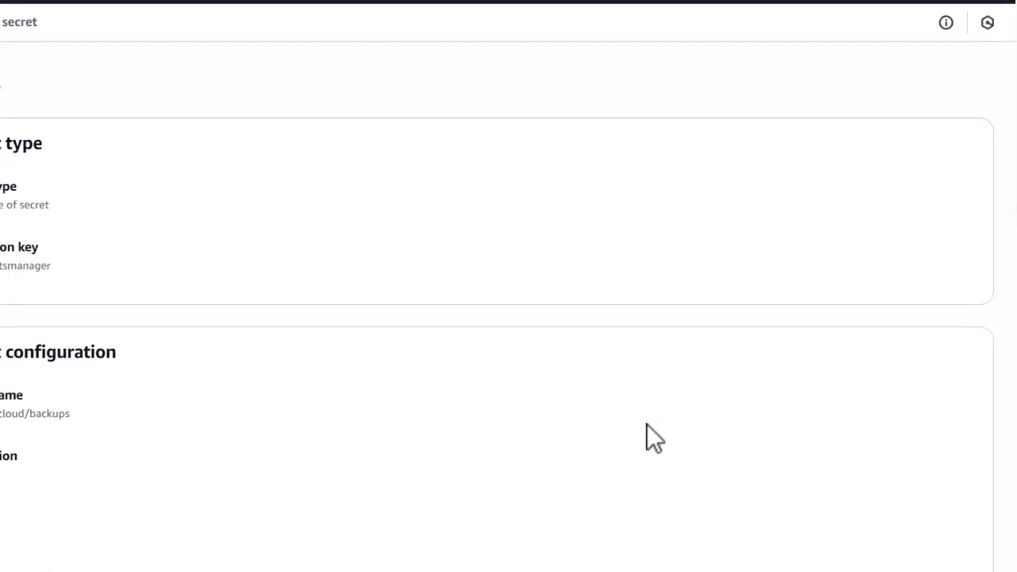
{"action": "scroll", "coordinate": [380, 347], "scroll_direction": "down", "scroll_amount": 1}
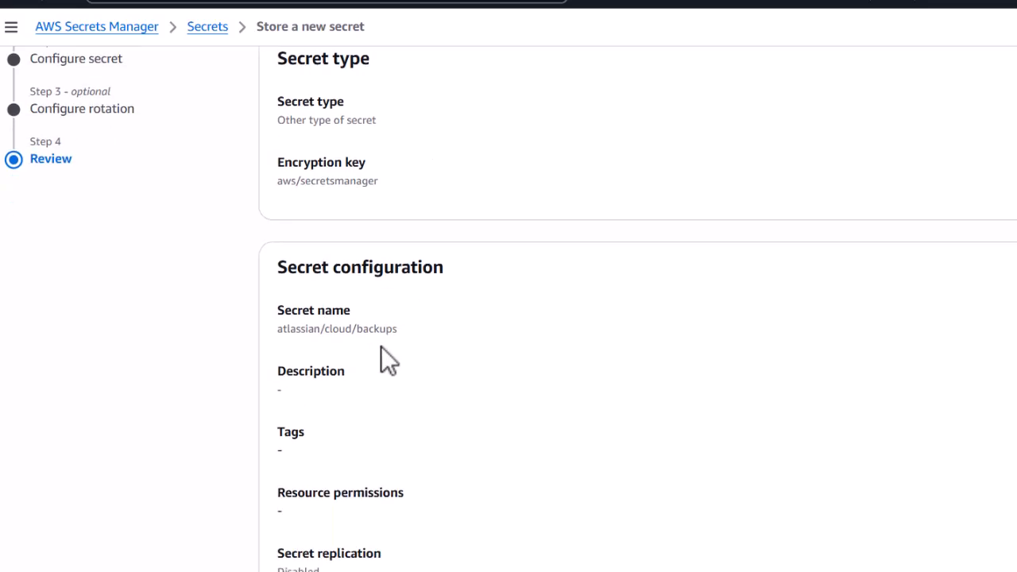
{"action": "scroll", "coordinate": [601, 378], "scroll_direction": "down", "scroll_amount": 9}
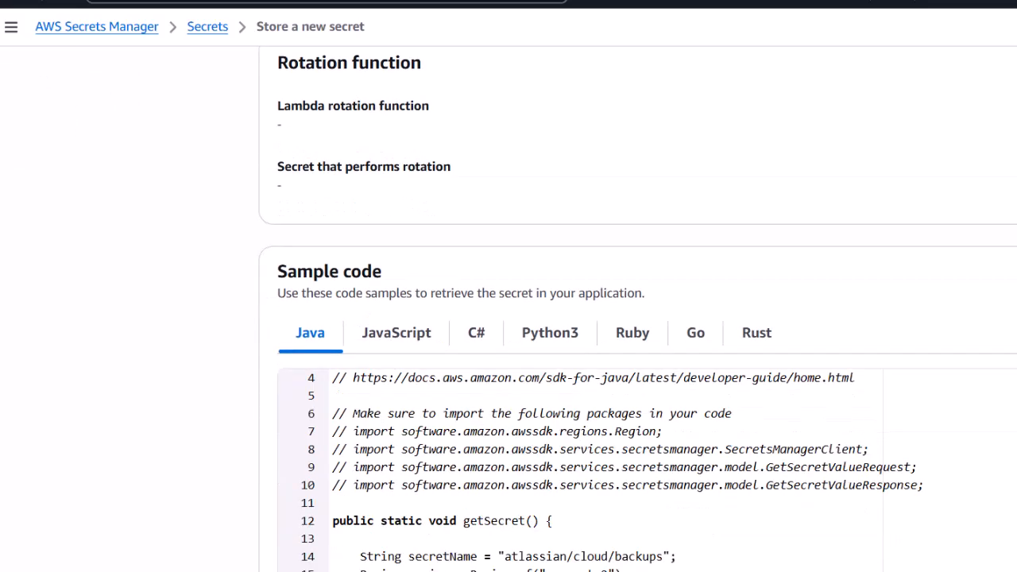
{"action": "scroll", "coordinate": [453, 522], "scroll_direction": "down", "scroll_amount": 3}
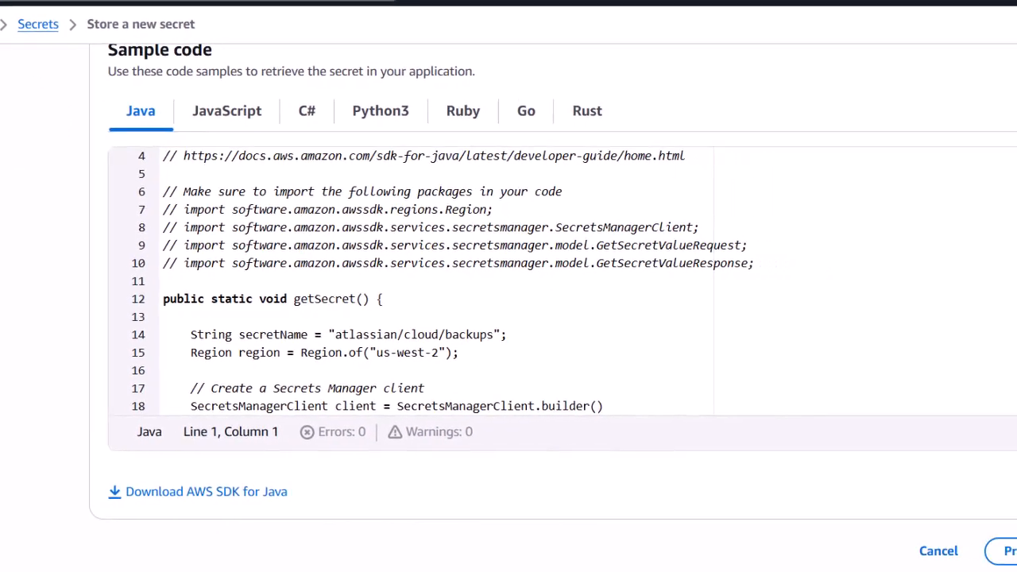
{"action": "left_click", "coordinate": [957, 556]}
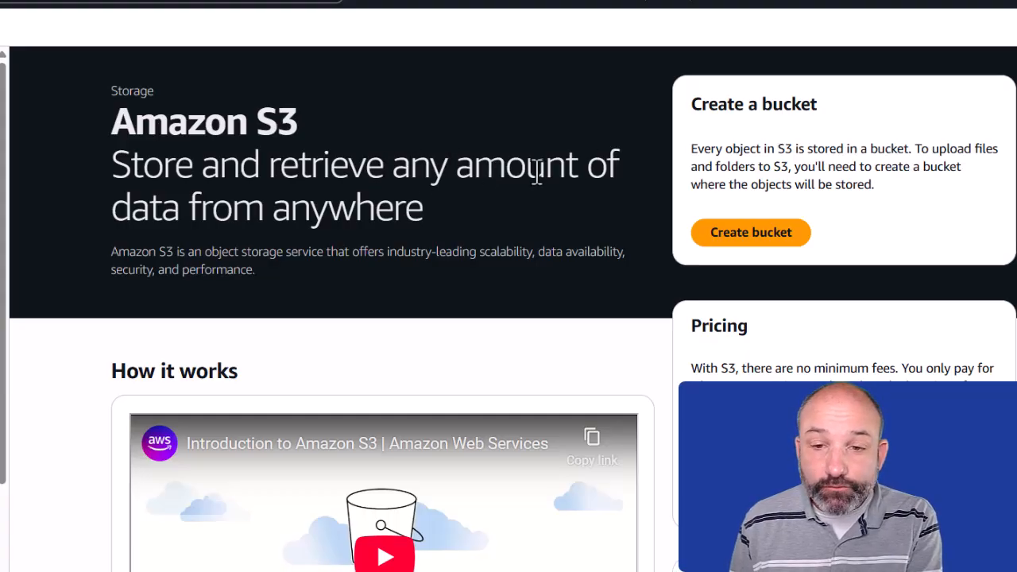
Create the S3 bucket 'agile-innovations-jira-cloud-backups' with default settings and open it.
{"action": "left_click", "coordinate": [725, 240]}
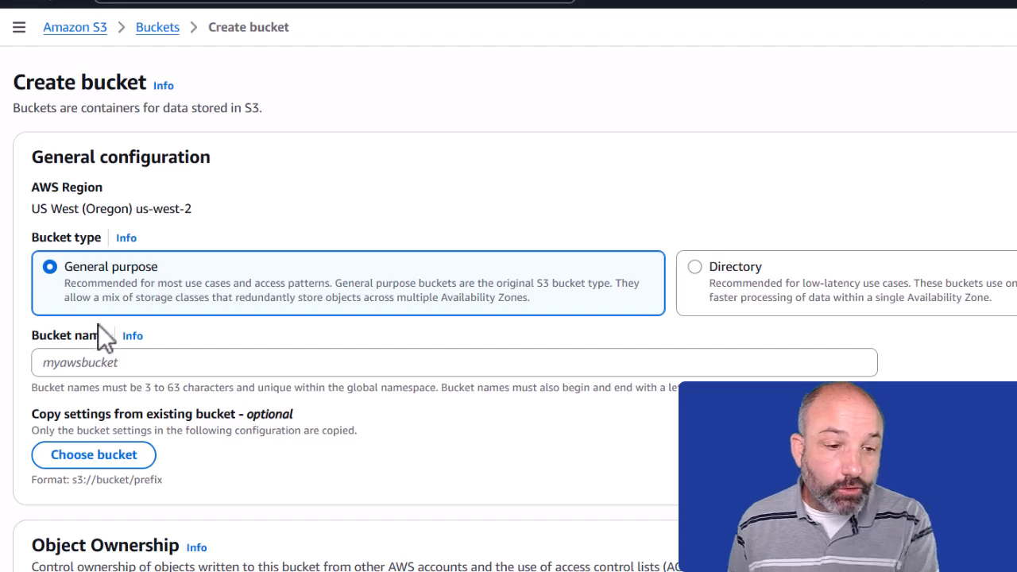
{"action": "left_click", "coordinate": [85, 363]}
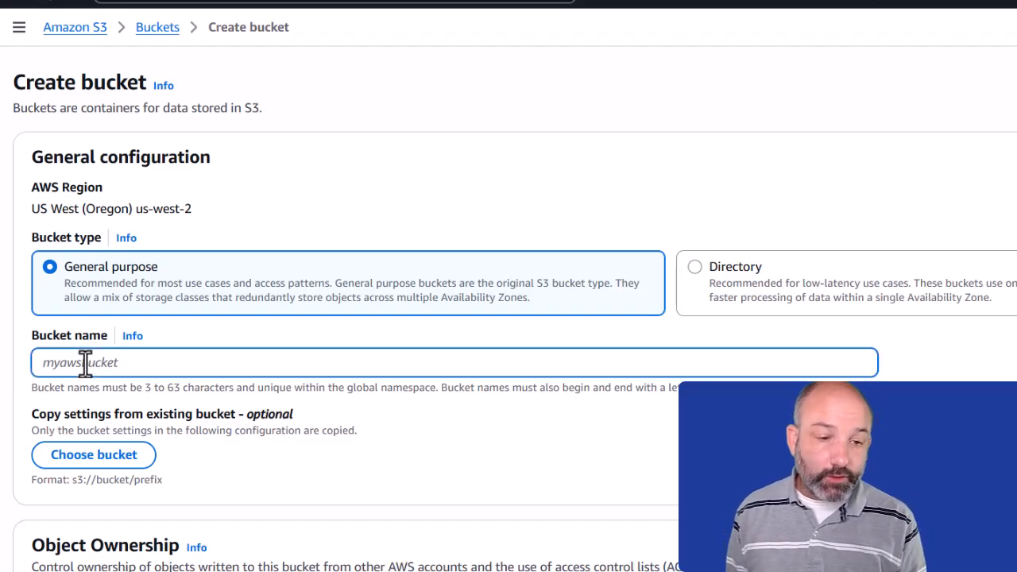
{"action": "type", "text": "agile-innovations"}
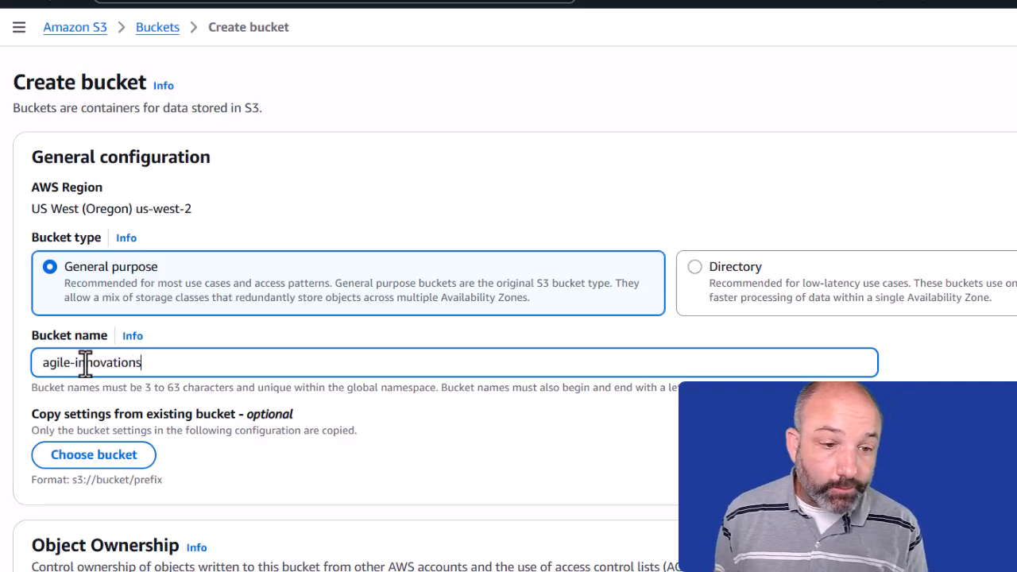
{"action": "type", "text": "-jira-cloud-backups"}
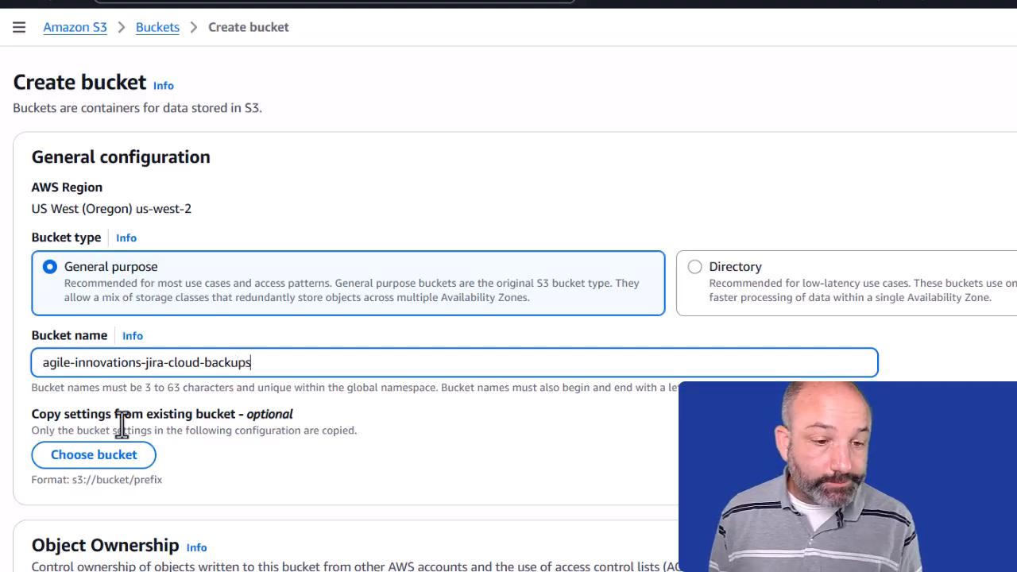
{"action": "scroll", "coordinate": [275, 350], "scroll_direction": "down", "scroll_amount": 3}
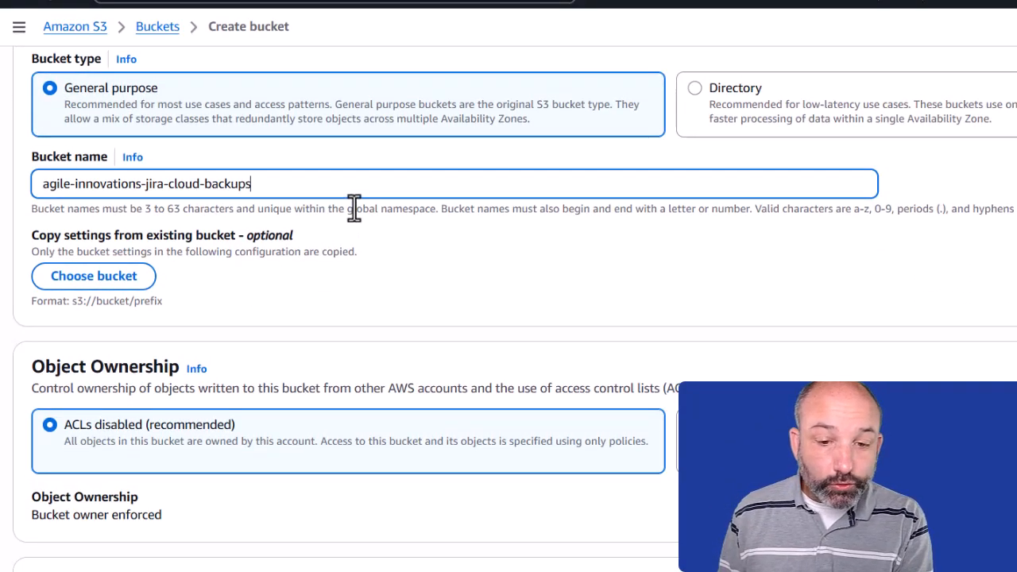
{"action": "scroll", "coordinate": [352, 206], "scroll_direction": "down", "scroll_amount": 6}
{"action": "scroll", "coordinate": [365, 202], "scroll_direction": "down", "scroll_amount": 5}
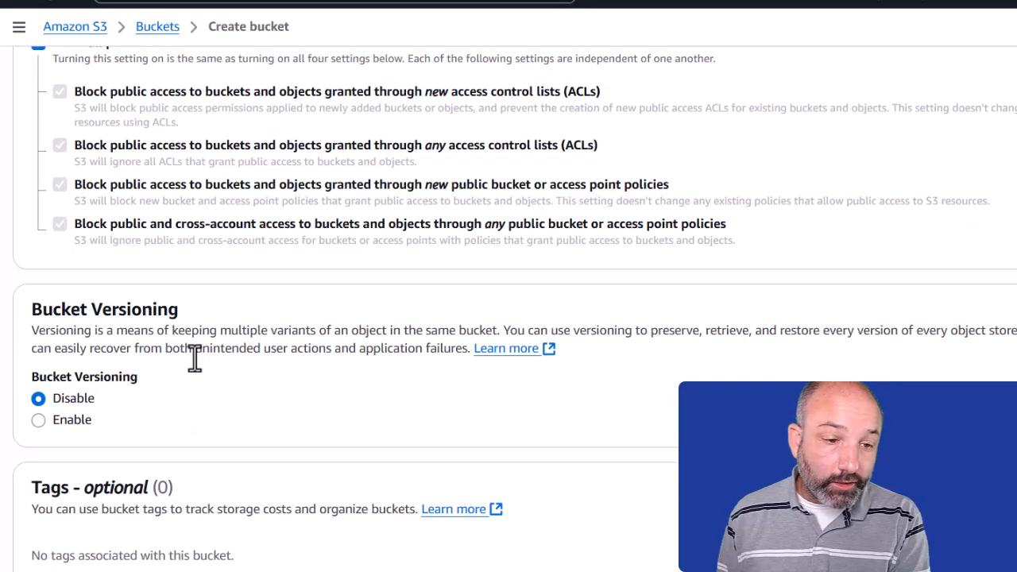
{"action": "scroll", "coordinate": [194, 363], "scroll_direction": "down", "scroll_amount": 2}
{"action": "scroll", "coordinate": [200, 342], "scroll_direction": "down", "scroll_amount": 3}
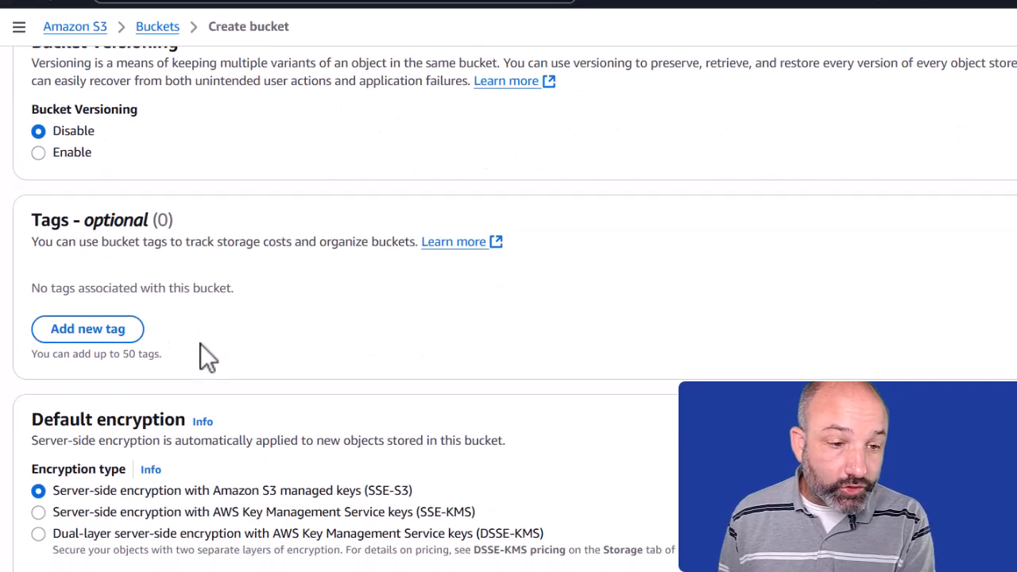
{"action": "scroll", "coordinate": [201, 343], "scroll_direction": "down", "scroll_amount": 3}
{"action": "scroll", "coordinate": [234, 390], "scroll_direction": "down", "scroll_amount": 2}
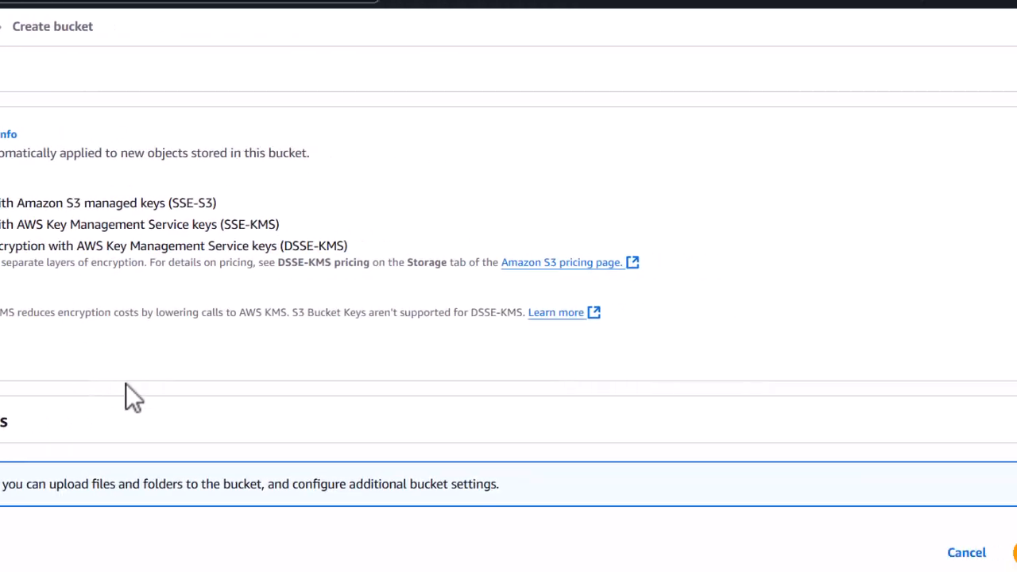
{"action": "left_click", "coordinate": [931, 556]}
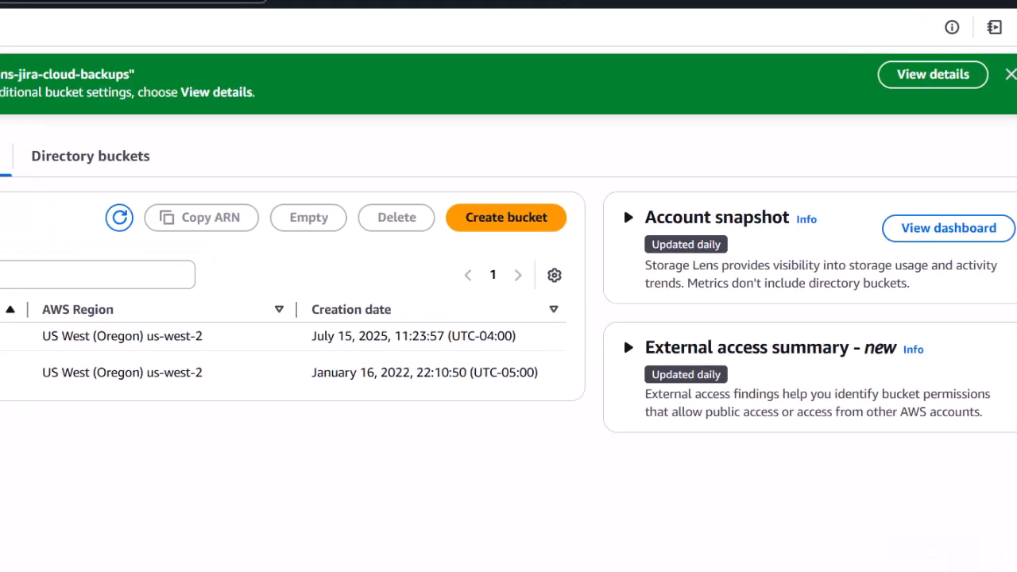
{"action": "left_click", "coordinate": [143, 284]}
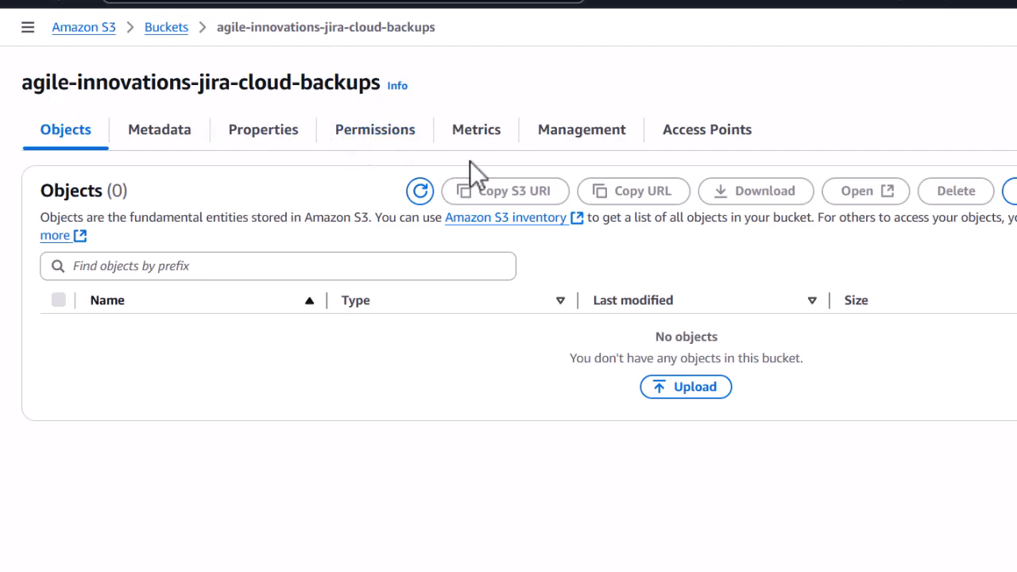
Start a new lifecycle rule for the bucket named 'jira-cloud-backups-retention-policy'.
{"action": "left_click", "coordinate": [588, 135]}
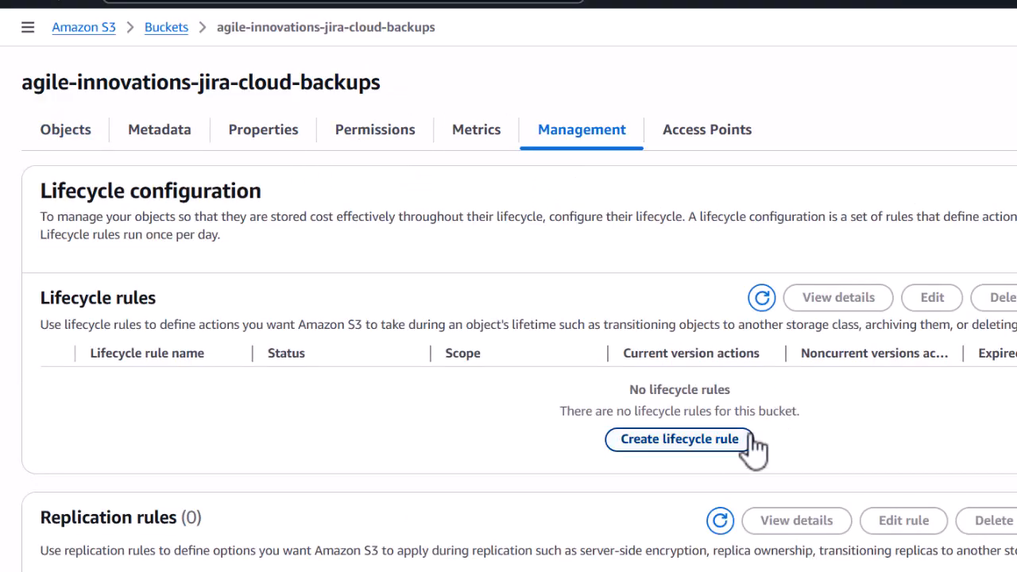
{"action": "left_click", "coordinate": [697, 442]}
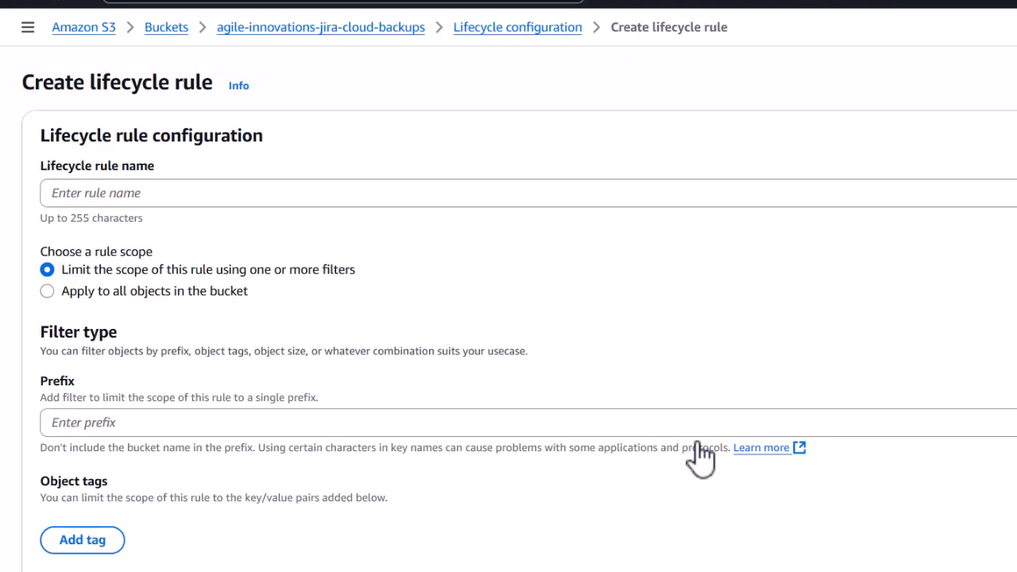
{"action": "left_click", "coordinate": [251, 181]}
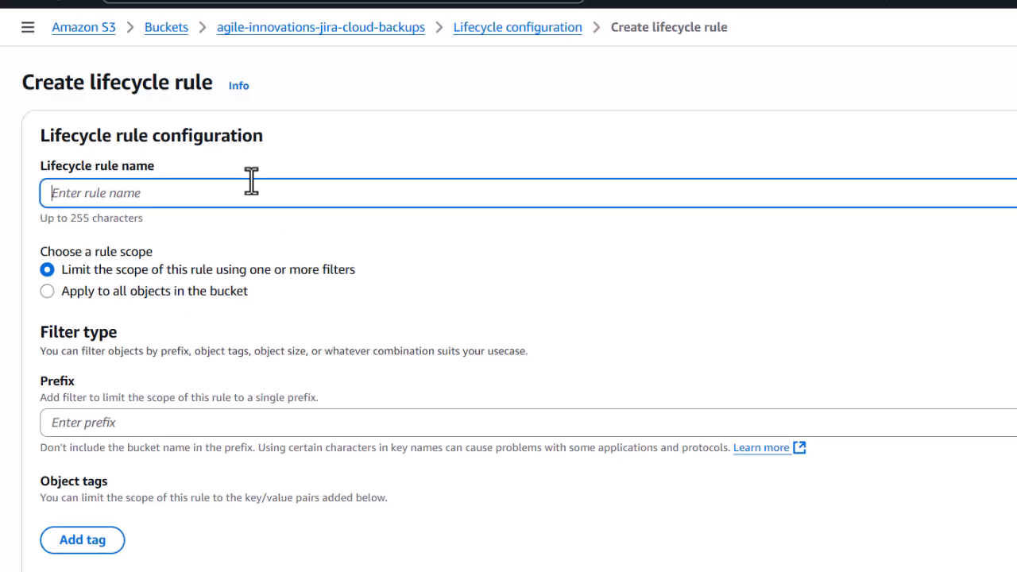
{"action": "type", "text": "jira-cloud-backu"}
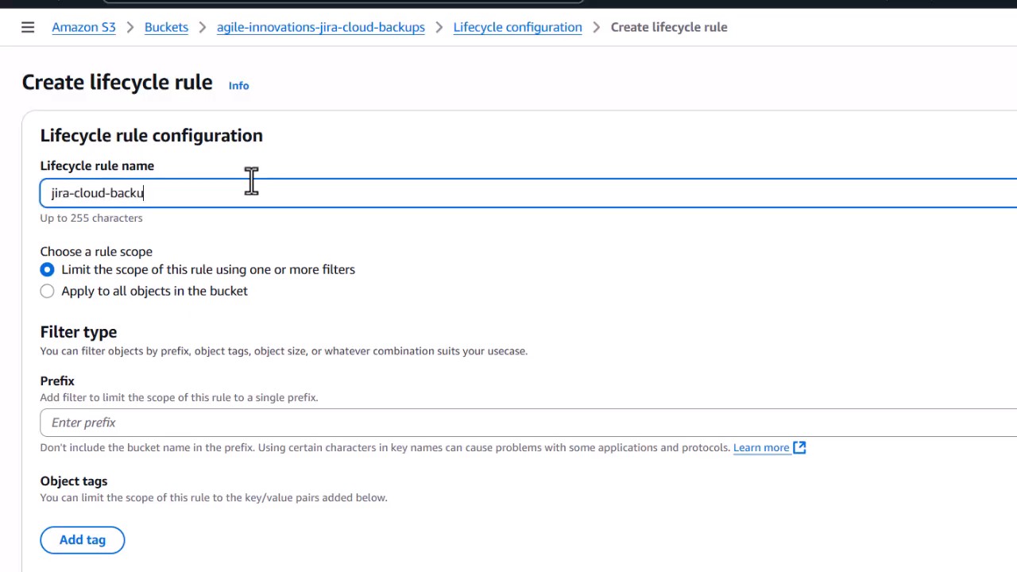
{"action": "type", "text": "ps-retention-policy"}
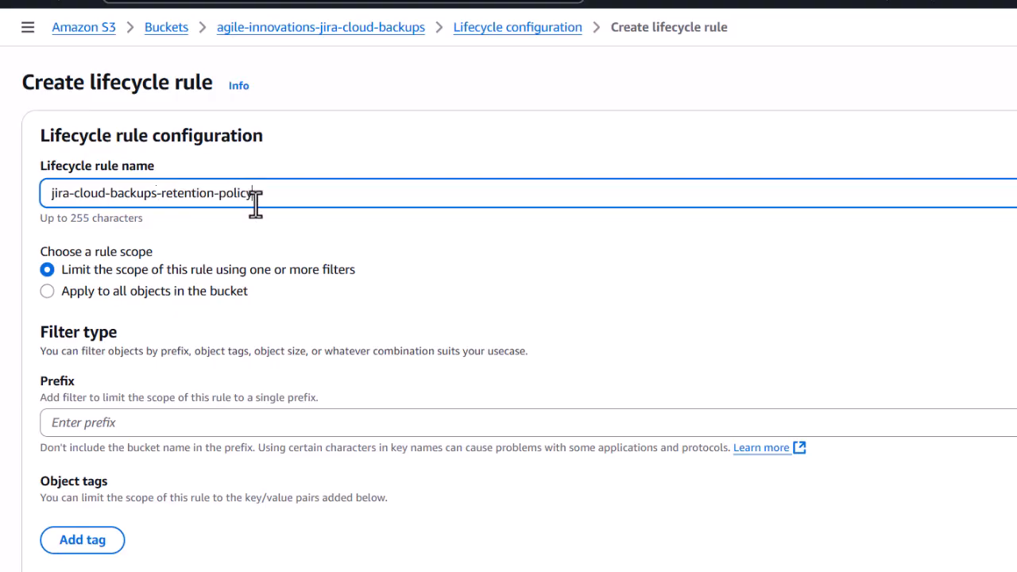
Make the rule expire current object versions 31 days after creation.
{"action": "scroll", "coordinate": [258, 211], "scroll_direction": "down", "scroll_amount": 5}
{"action": "scroll", "coordinate": [255, 203], "scroll_direction": "down", "scroll_amount": 2}
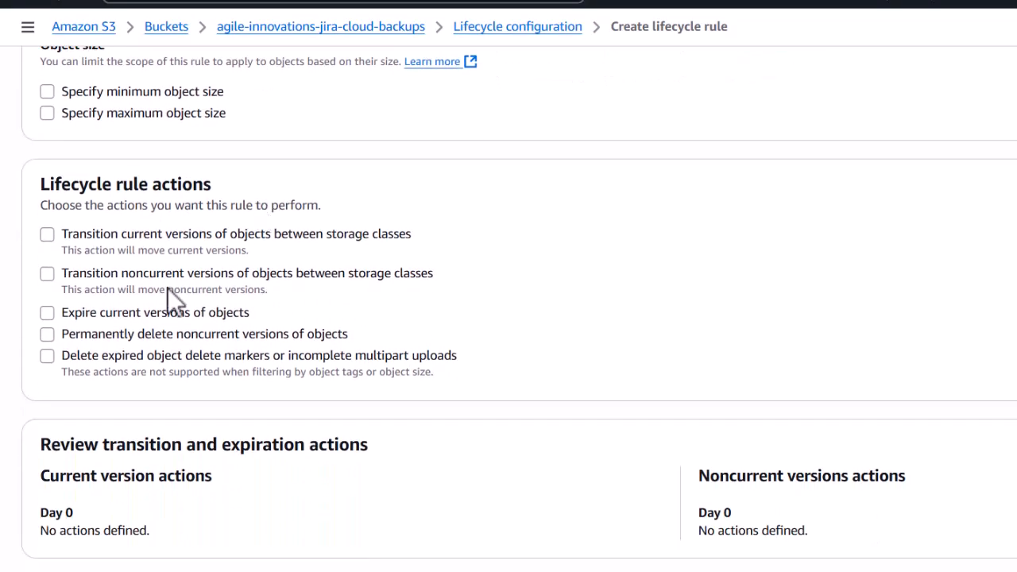
{"action": "left_click", "coordinate": [47, 316]}
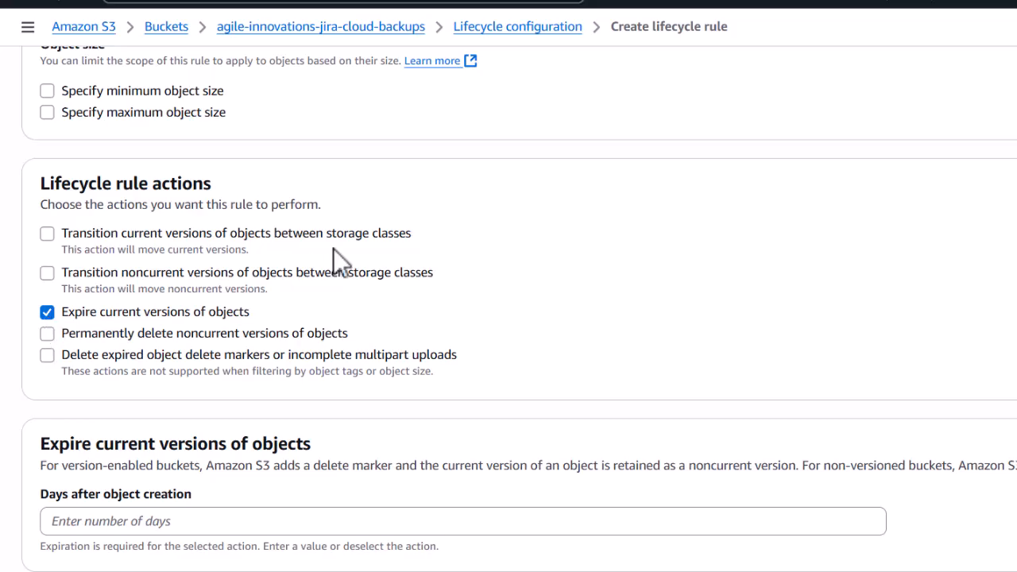
{"action": "scroll", "coordinate": [318, 255], "scroll_direction": "down", "scroll_amount": 2}
{"action": "left_click", "coordinate": [97, 343]}
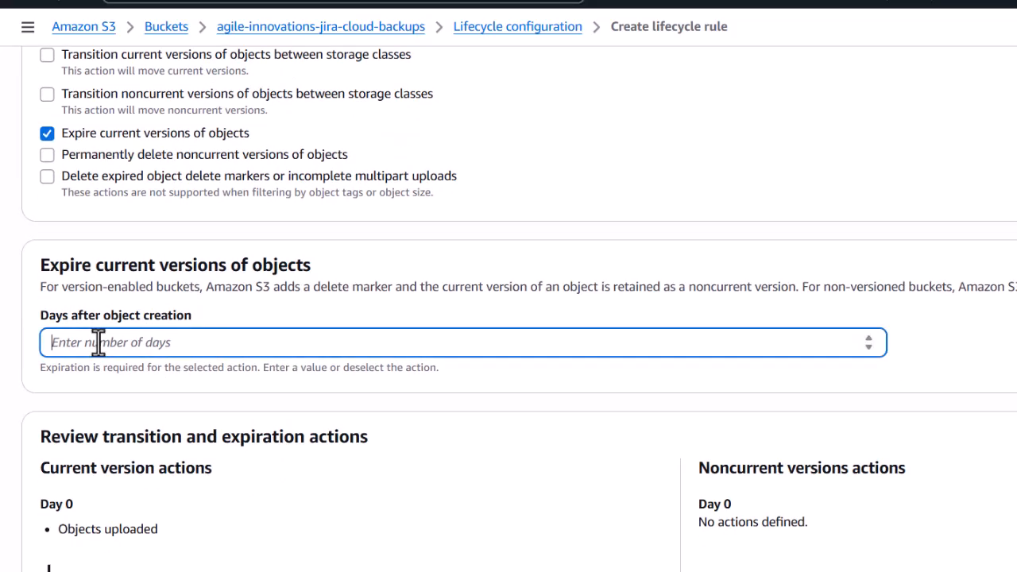
{"action": "type", "text": "31"}
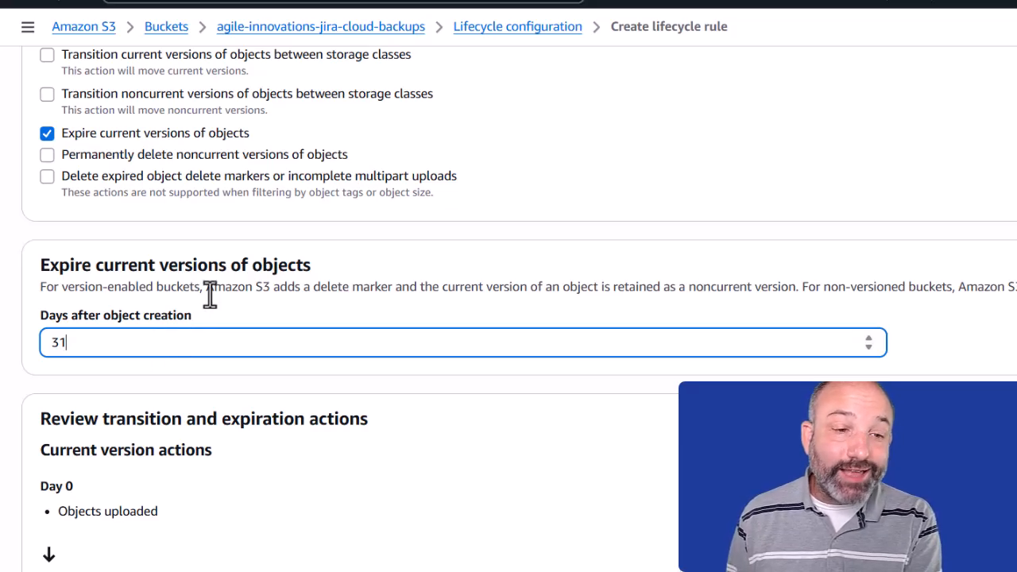
{"action": "scroll", "coordinate": [210, 293], "scroll_direction": "down", "scroll_amount": 1}
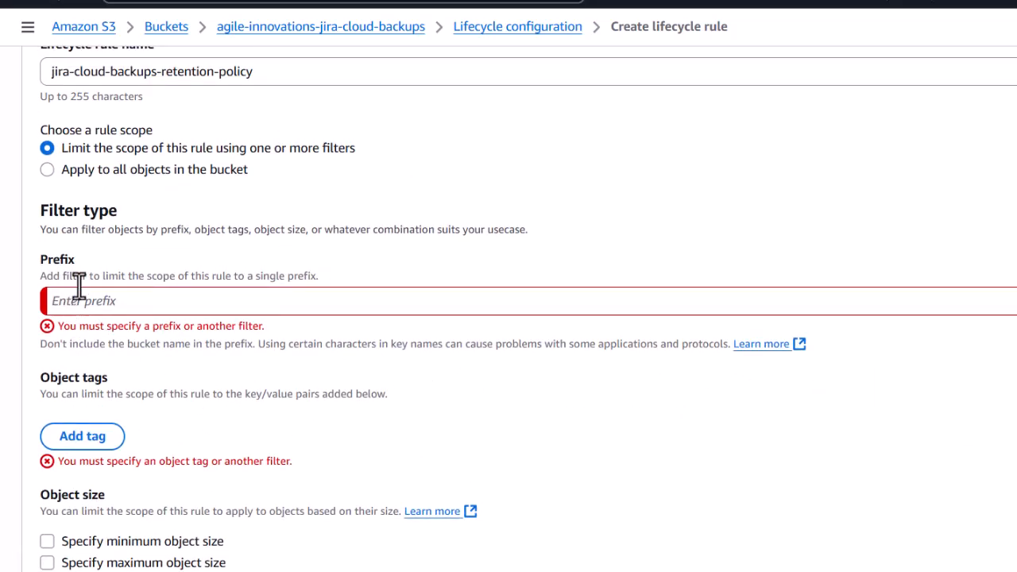
Apply the rule to all objects in the bucket, create it, and return to the bucket.
{"action": "left_click", "coordinate": [49, 171]}
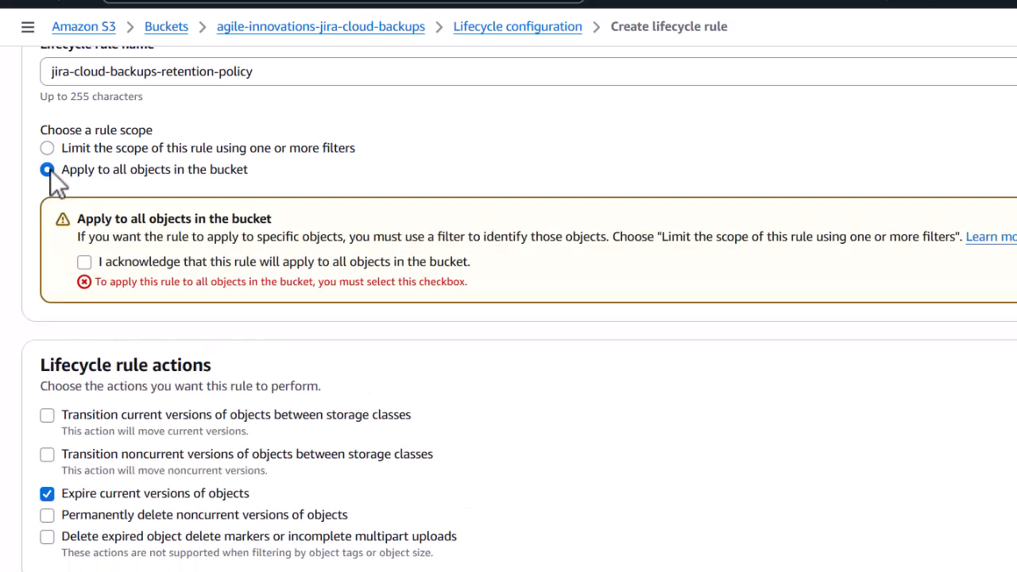
{"action": "left_click", "coordinate": [85, 263]}
{"action": "scroll", "coordinate": [586, 204], "scroll_direction": "down", "scroll_amount": 7}
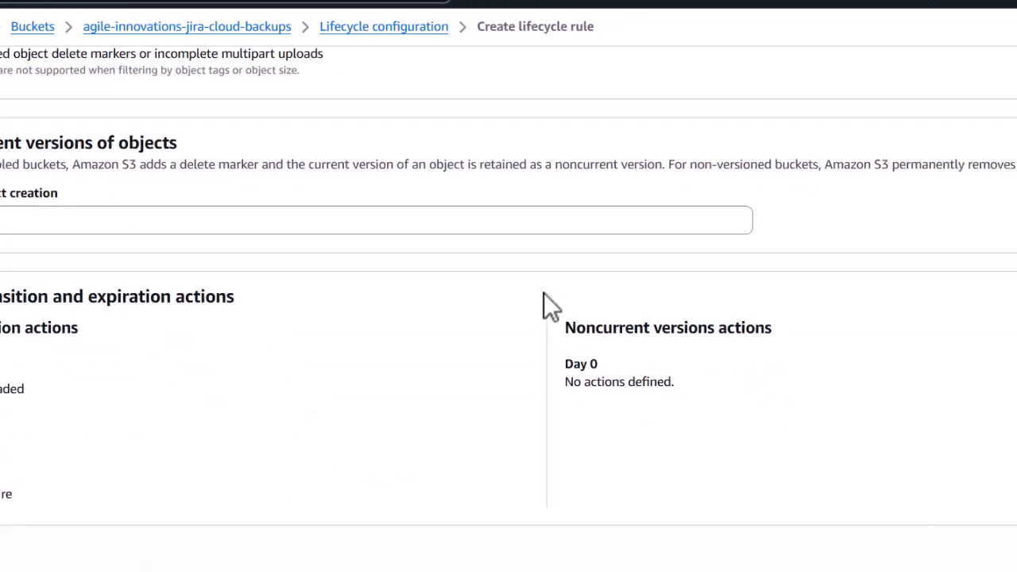
{"action": "left_click", "coordinate": [944, 555]}
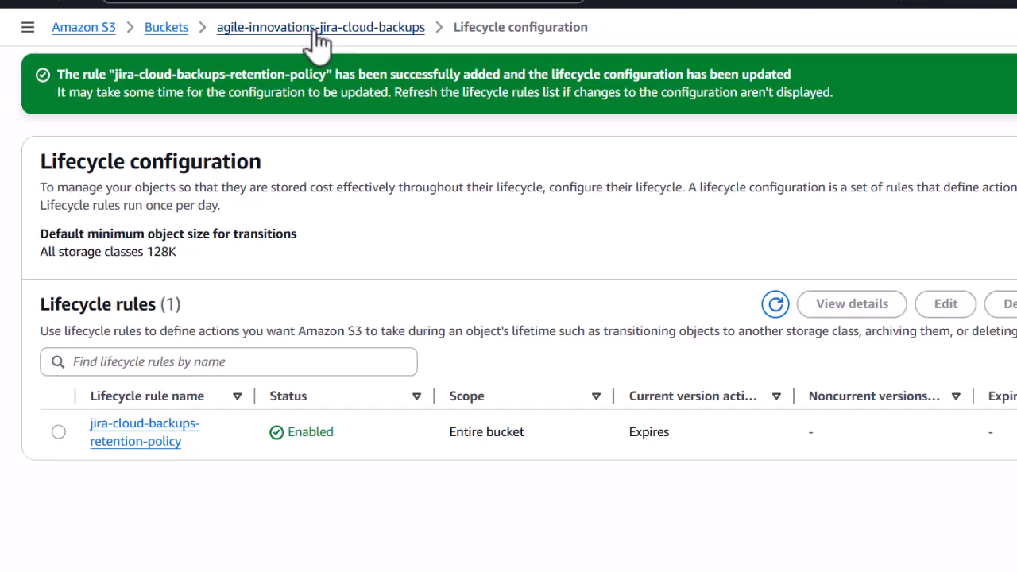
{"action": "left_click", "coordinate": [261, 28]}
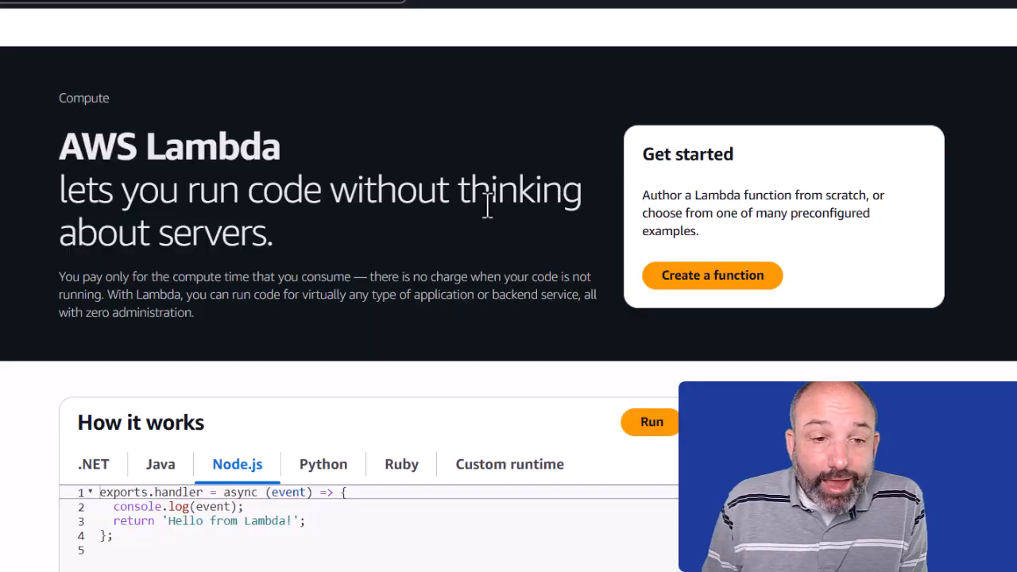
Author a Lambda function 'jira-backups-trigger' from scratch with the Python 3.13 runtime.
{"action": "left_click", "coordinate": [708, 280]}
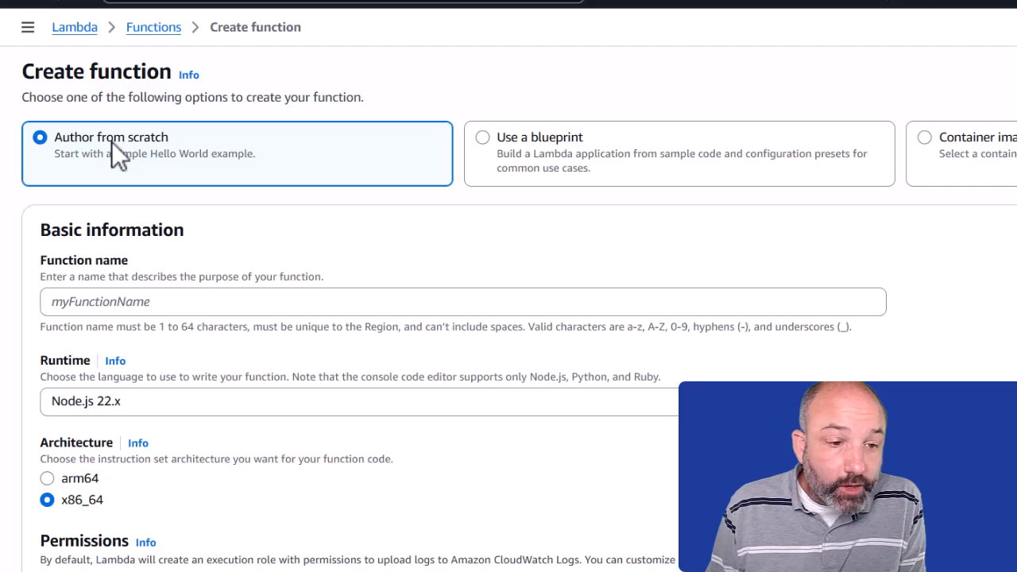
{"action": "left_click", "coordinate": [142, 302]}
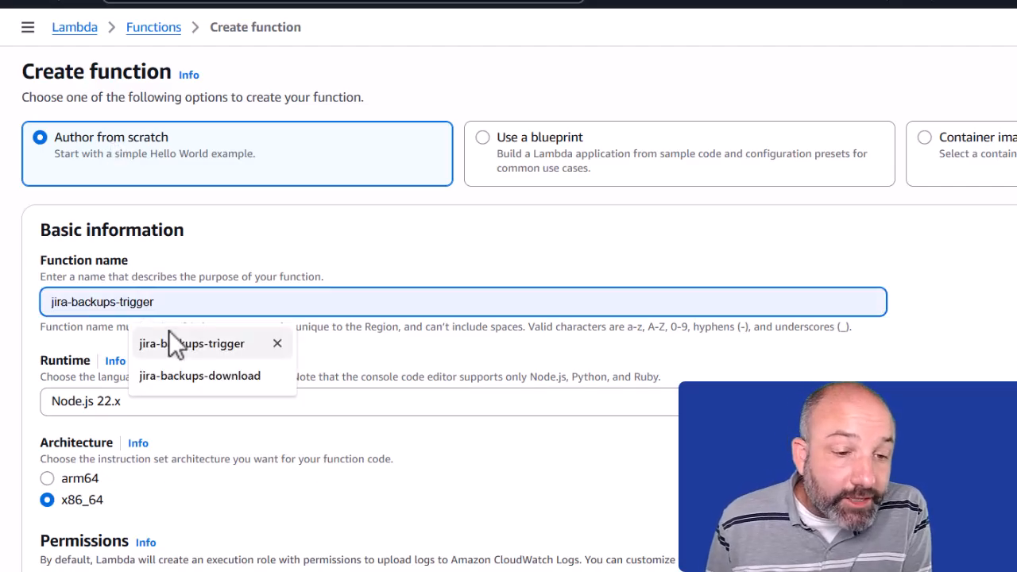
{"action": "left_click", "coordinate": [169, 333]}
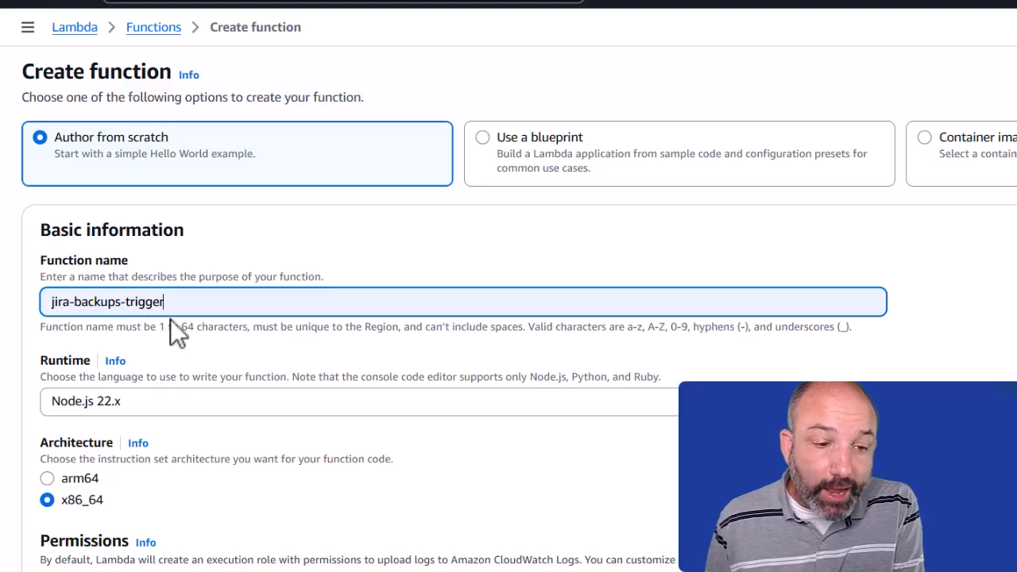
{"action": "scroll", "coordinate": [199, 306], "scroll_direction": "down", "scroll_amount": 1}
{"action": "left_click", "coordinate": [199, 313]}
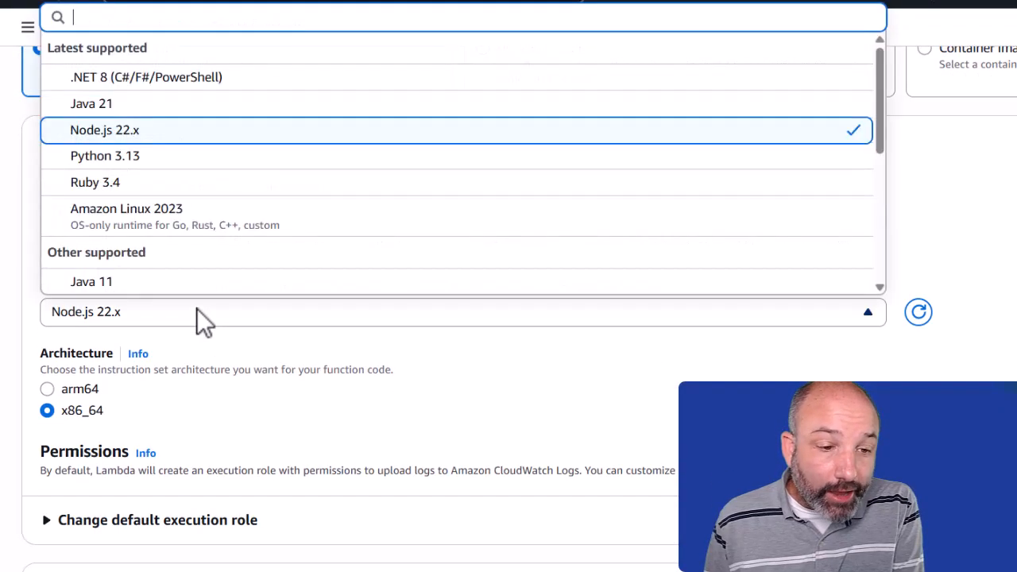
{"action": "left_click", "coordinate": [120, 157]}
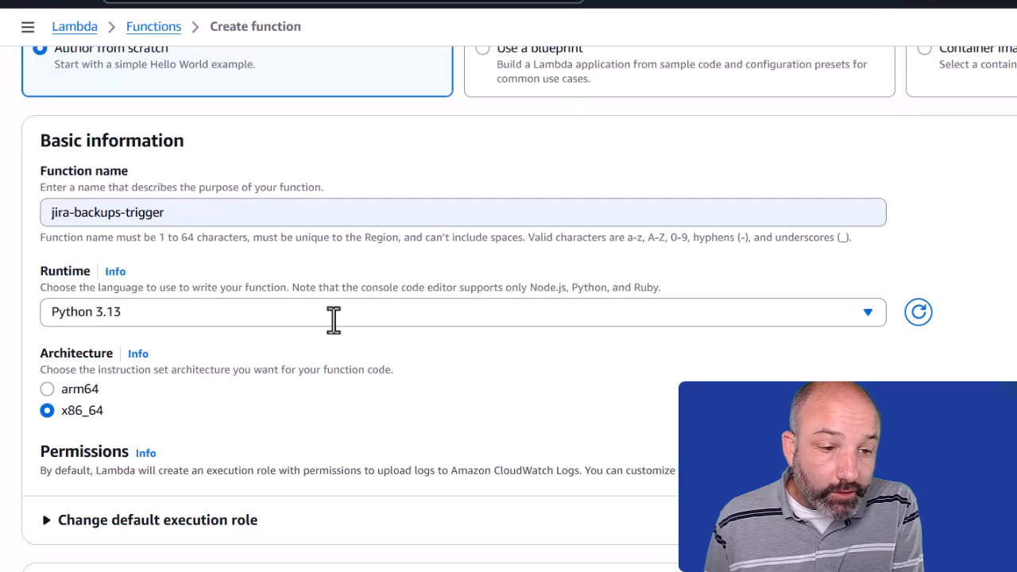
{"action": "scroll", "coordinate": [173, 354], "scroll_direction": "down", "scroll_amount": 2}
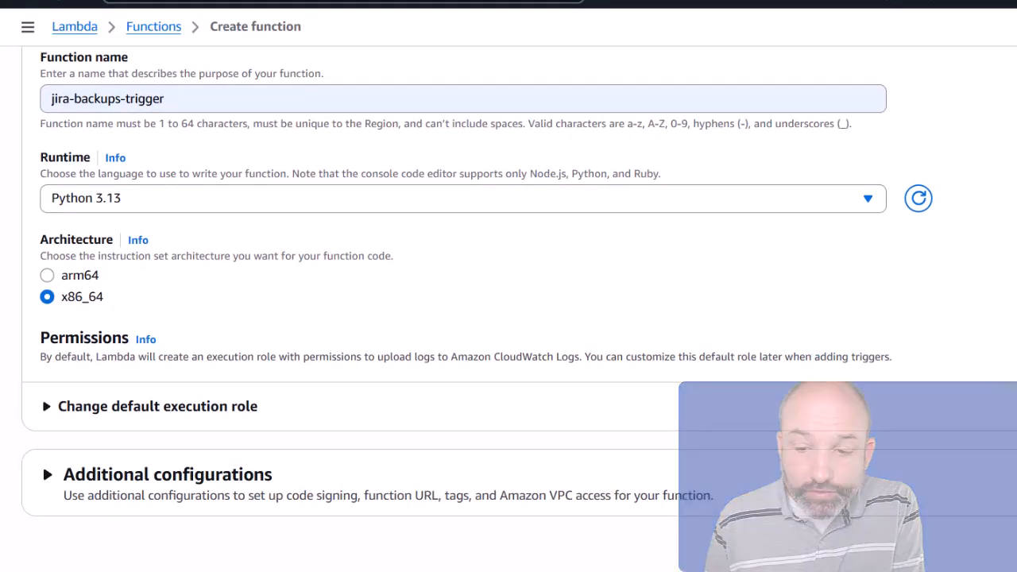
{"action": "left_click", "coordinate": [928, 555]}
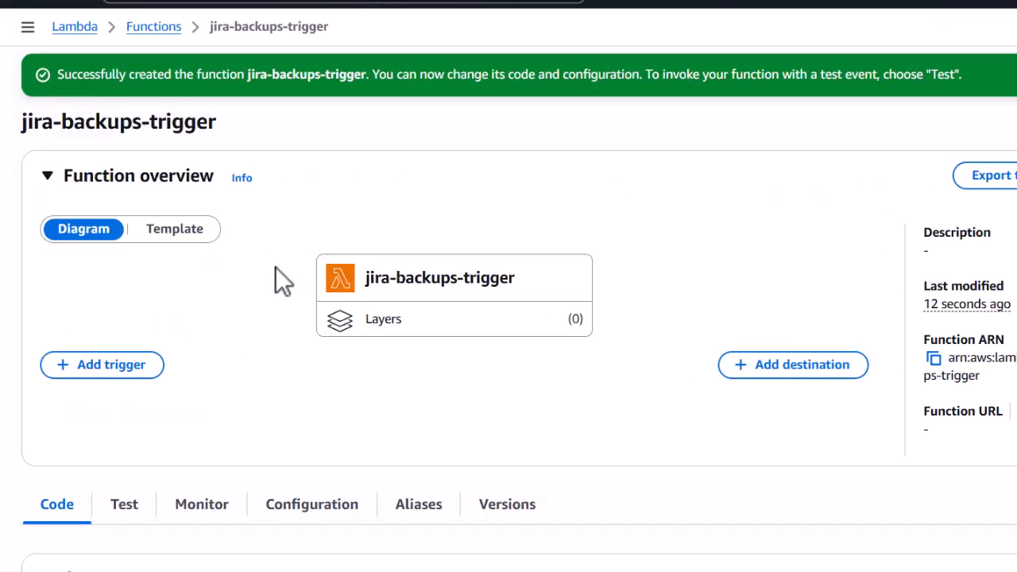
{"action": "scroll", "coordinate": [275, 267], "scroll_direction": "down", "scroll_amount": 4}
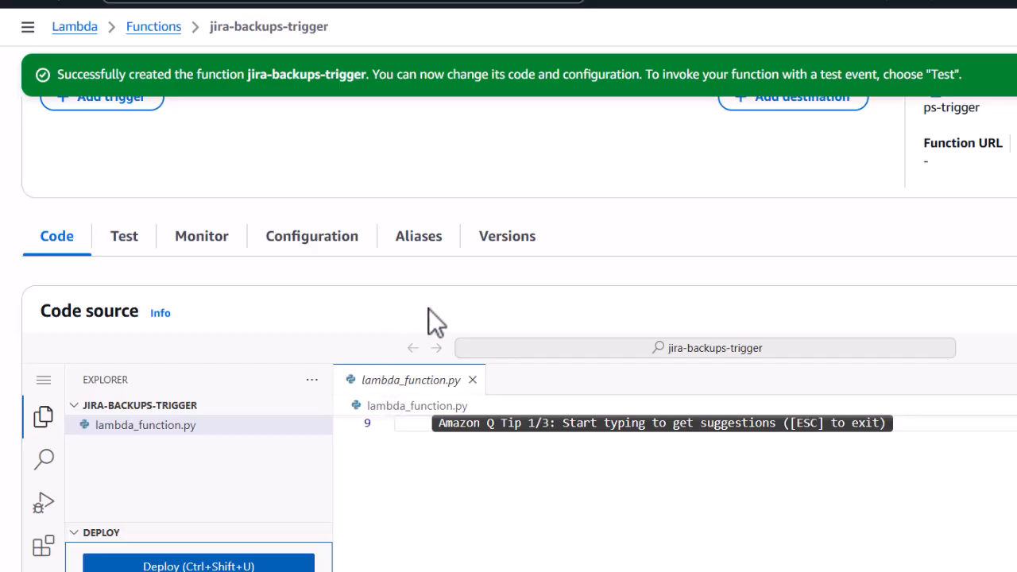
Upload jira-backups-trigger.zip as the replacement code package for the function.
{"action": "scroll", "coordinate": [212, 262], "scroll_direction": "down", "scroll_amount": 1}
{"action": "scroll", "coordinate": [669, 388], "scroll_direction": "up", "scroll_amount": 1}
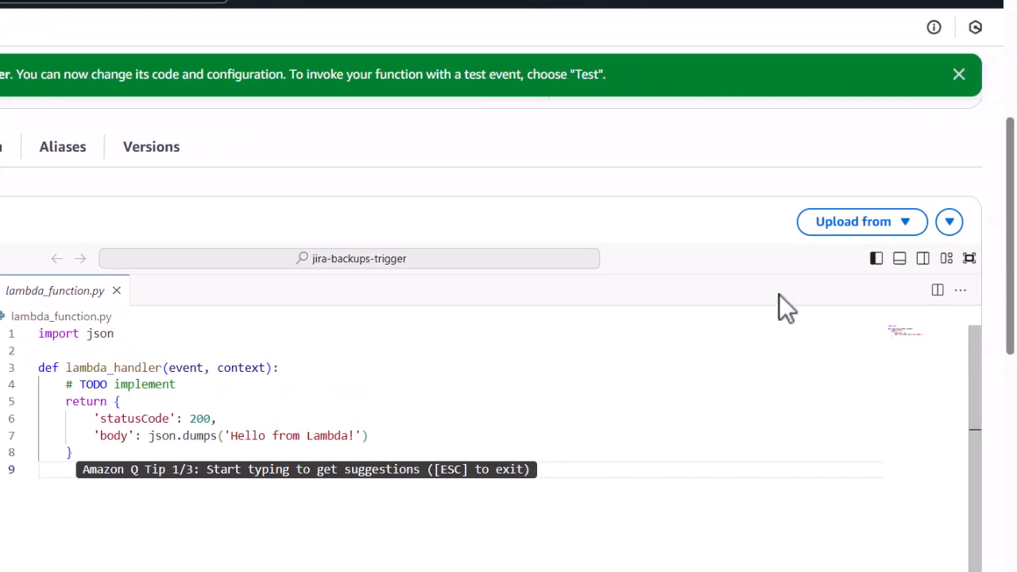
{"action": "left_click", "coordinate": [969, 227]}
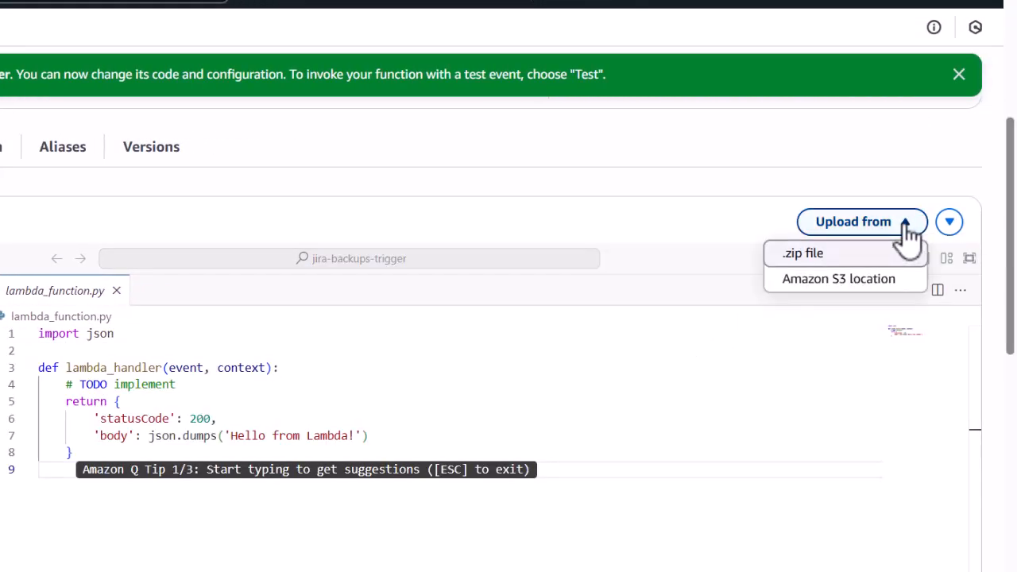
{"action": "left_click", "coordinate": [817, 262]}
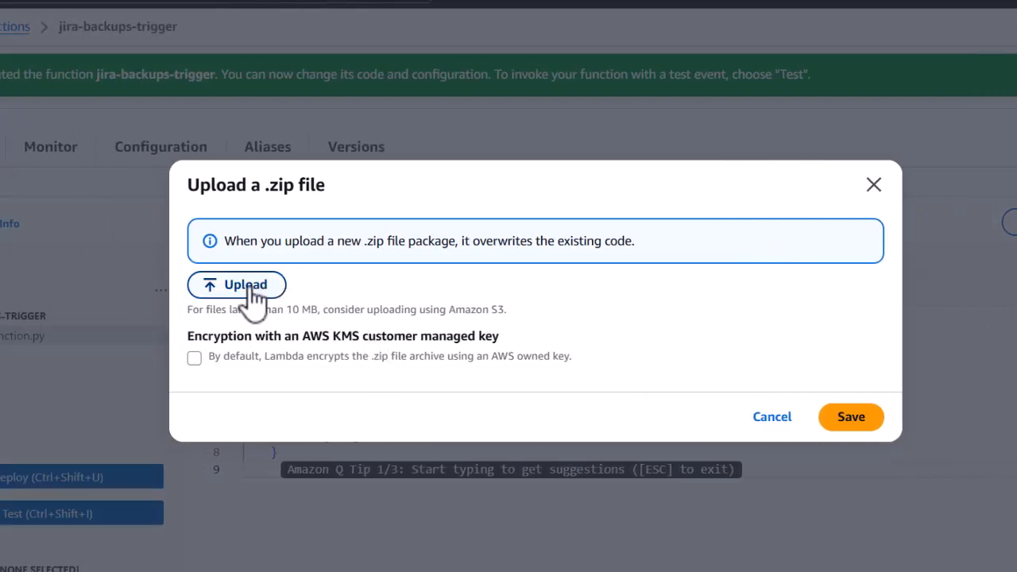
{"action": "left_click", "coordinate": [251, 287]}
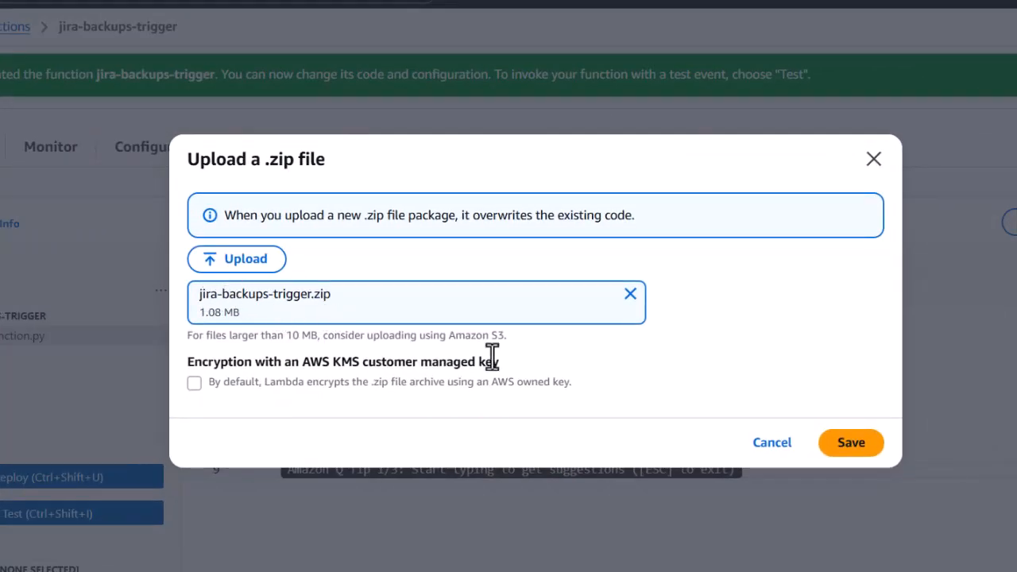
{"action": "left_click", "coordinate": [868, 449]}
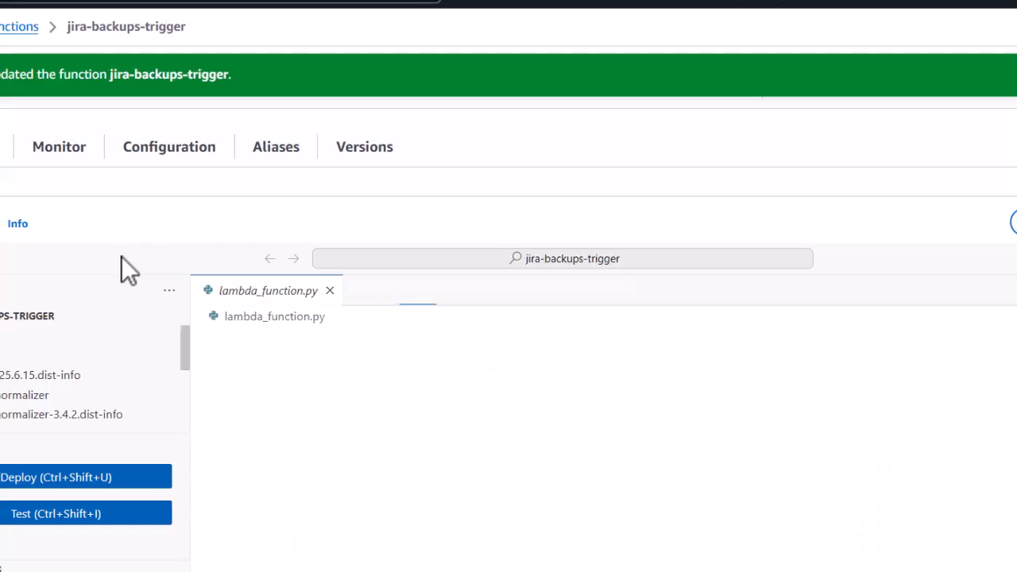
{"action": "scroll", "coordinate": [564, 447], "scroll_direction": "down", "scroll_amount": 3}
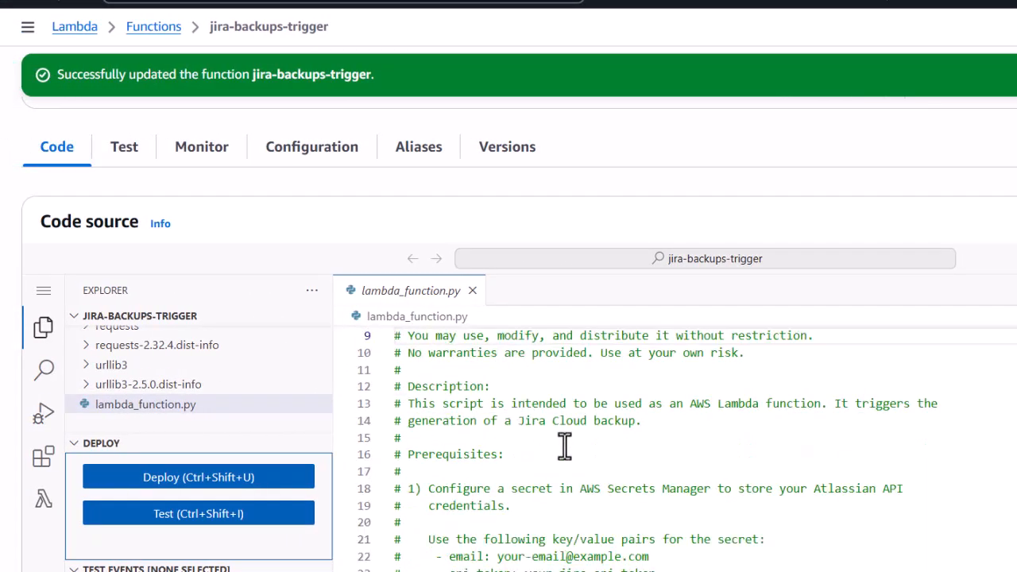
{"action": "scroll", "coordinate": [564, 447], "scroll_direction": "down", "scroll_amount": 10}
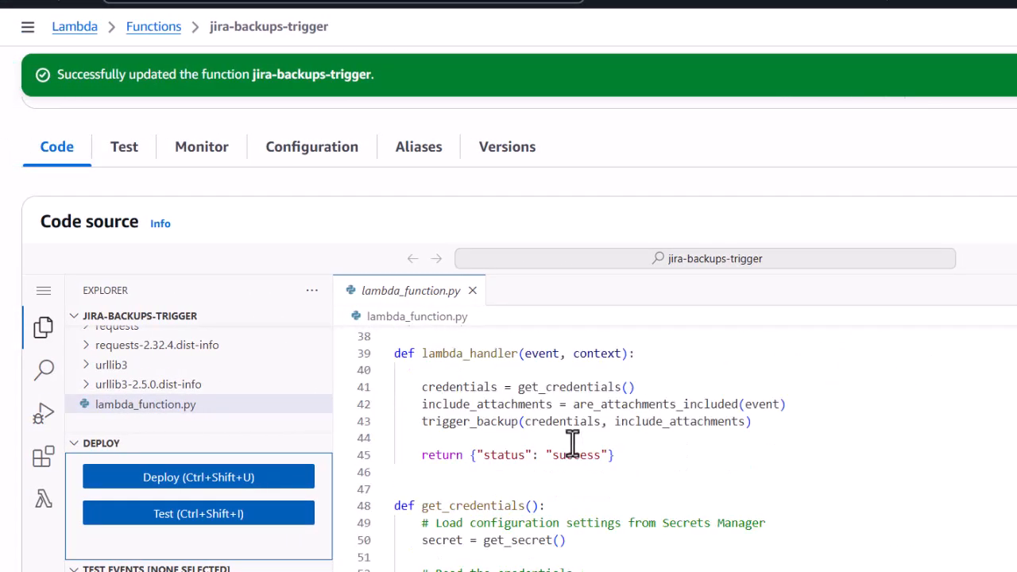
{"action": "scroll", "coordinate": [572, 443], "scroll_direction": "down", "scroll_amount": 2}
{"action": "scroll", "coordinate": [572, 445], "scroll_direction": "down", "scroll_amount": 1}
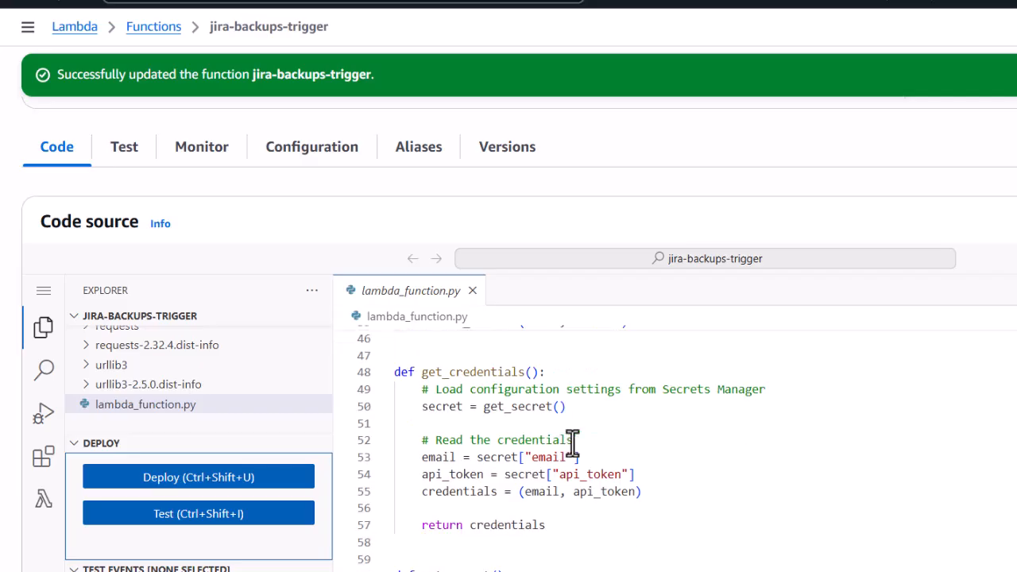
{"action": "scroll", "coordinate": [577, 444], "scroll_direction": "down", "scroll_amount": 1}
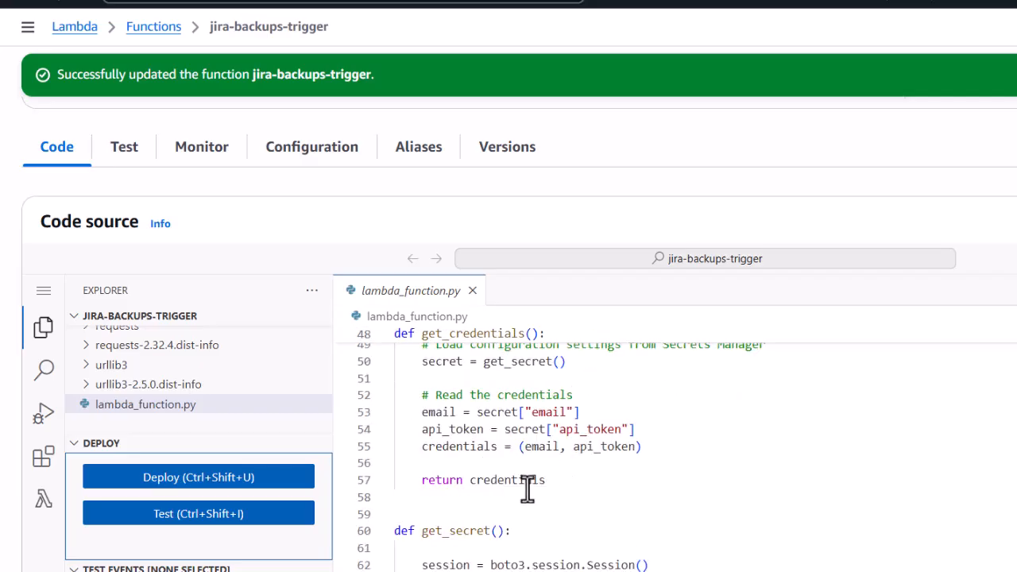
{"action": "scroll", "coordinate": [127, 365], "scroll_direction": "up", "scroll_amount": 3}
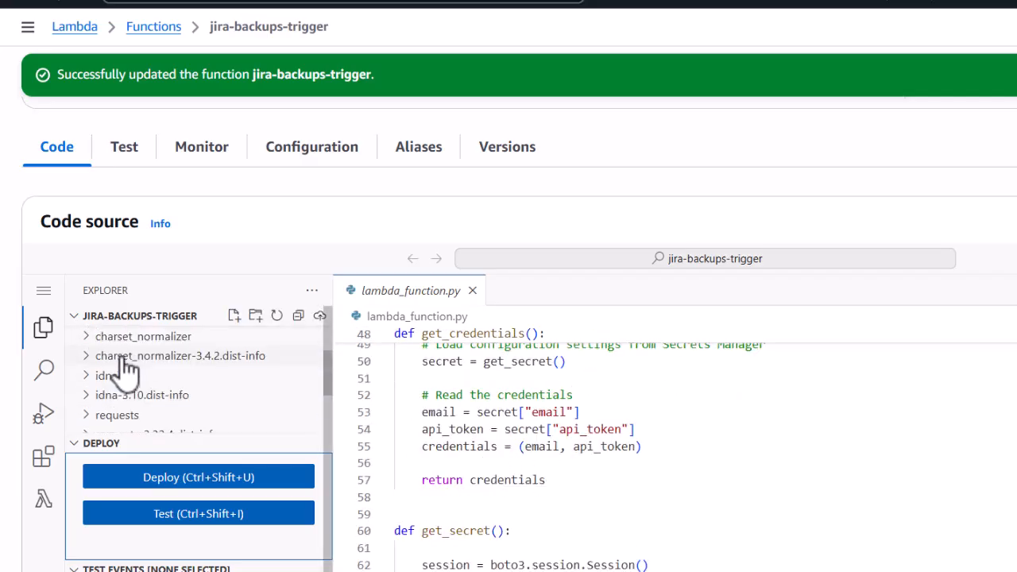
{"action": "scroll", "coordinate": [147, 374], "scroll_direction": "up", "scroll_amount": 5}
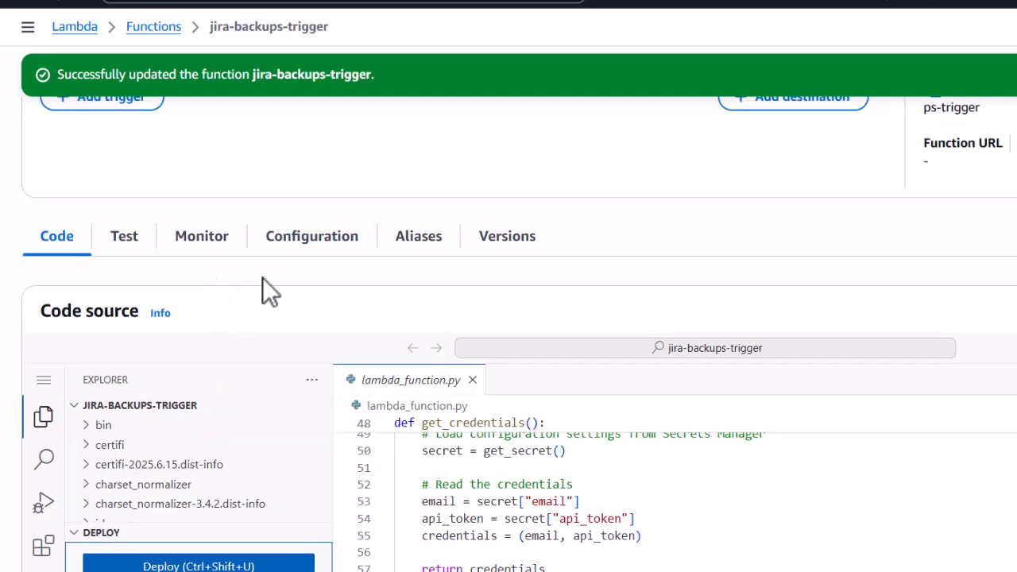
{"action": "scroll", "coordinate": [270, 296], "scroll_direction": "down", "scroll_amount": 1}
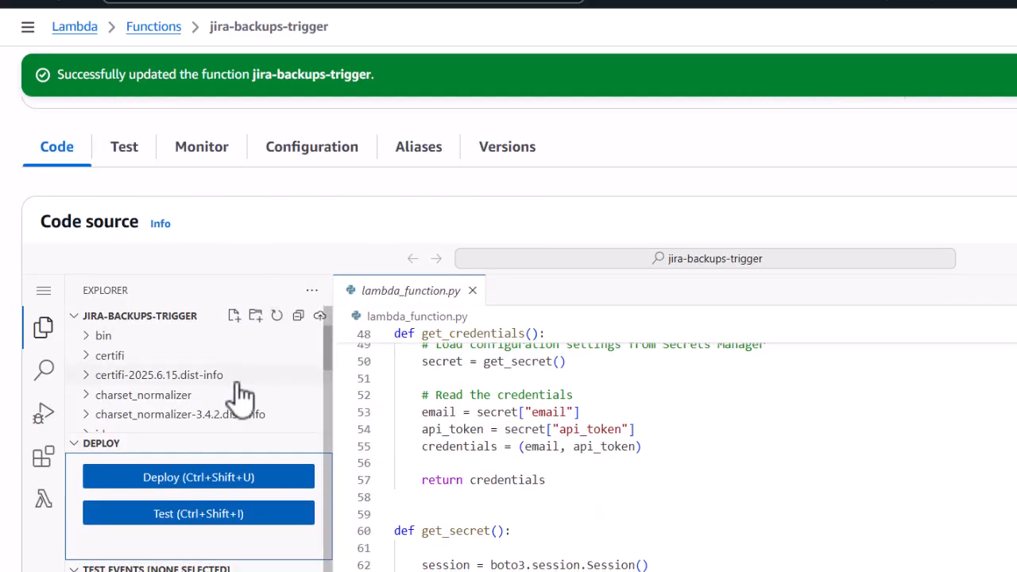
{"action": "scroll", "coordinate": [413, 484], "scroll_direction": "up", "scroll_amount": 10}
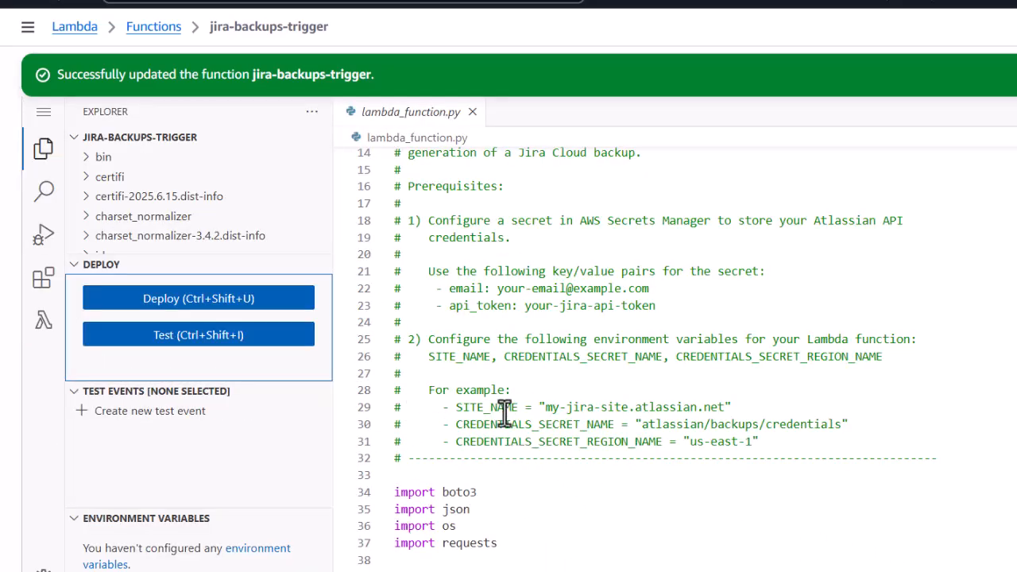
{"action": "left_click_drag", "start_coordinate": [540, 409], "coordinate": [720, 409]}
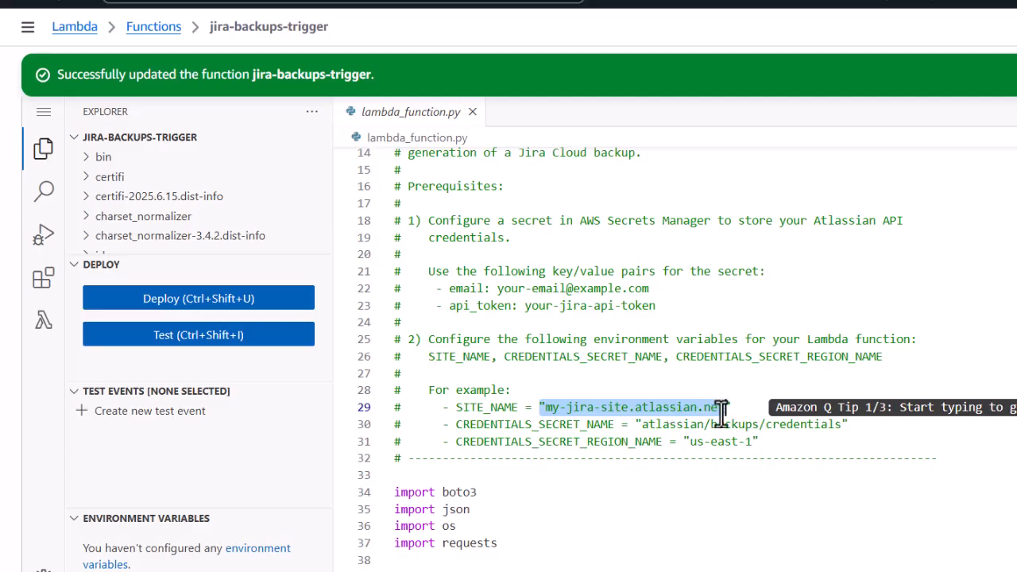
{"action": "left_click", "coordinate": [659, 444]}
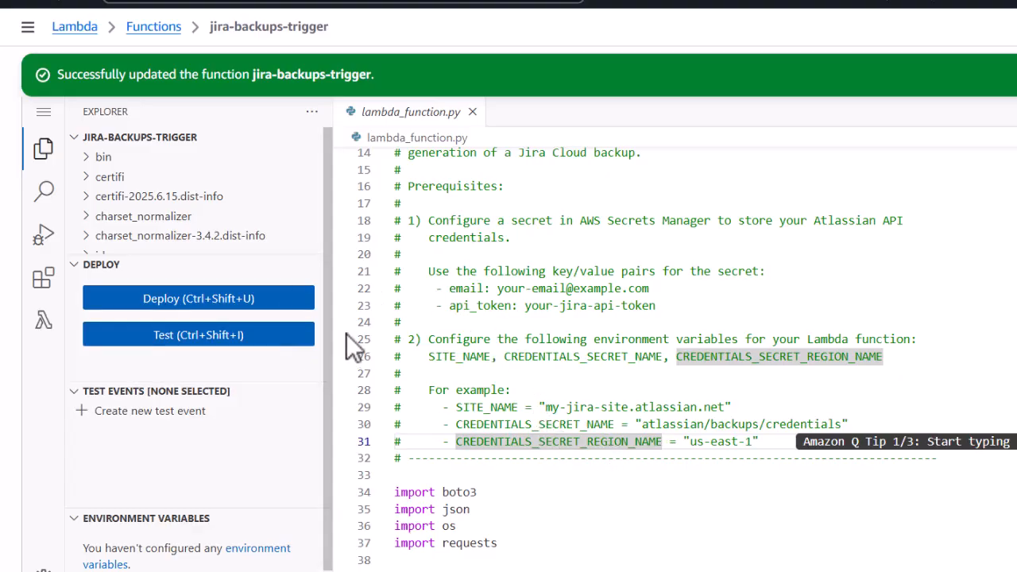
{"action": "scroll", "coordinate": [204, 466], "scroll_direction": "down", "scroll_amount": 1}
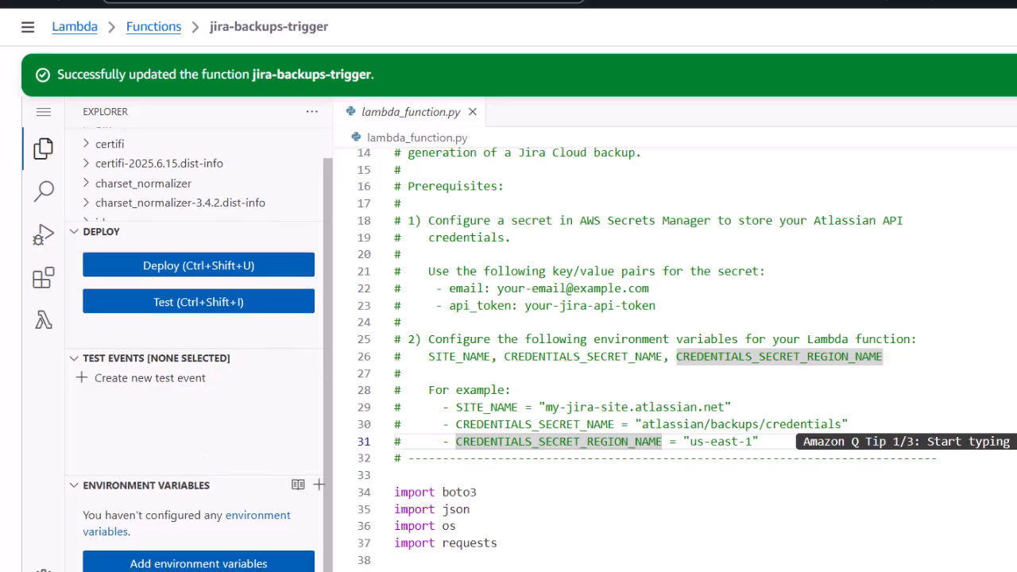
Save environment variables SITE_NAME, CREDENTIALS_SECRET_NAME atlassian/cloud/backups and CREDENTIALS_SECRET_REGION_NAME us-west-2.
{"action": "left_click", "coordinate": [197, 564]}
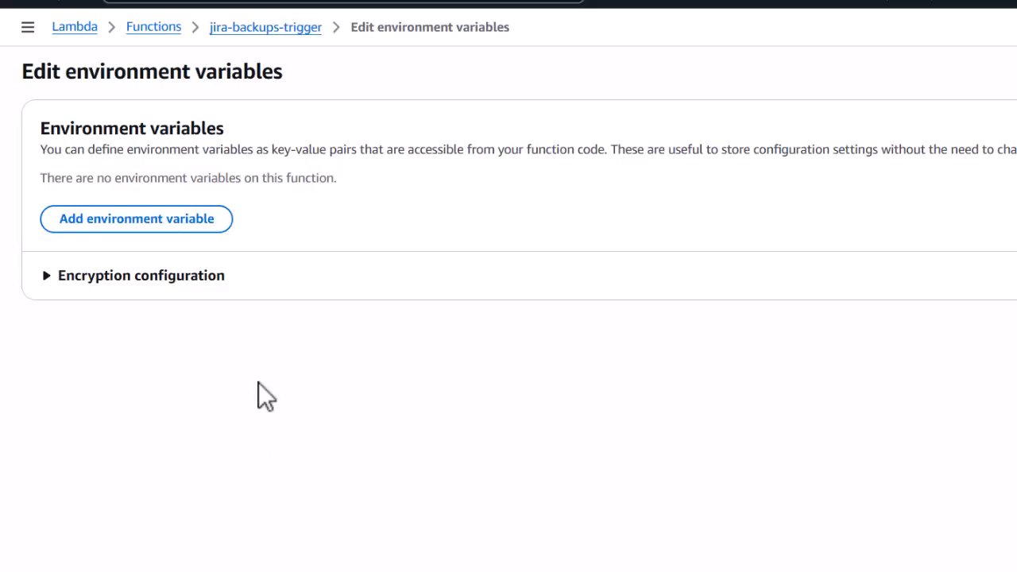
{"action": "left_click", "coordinate": [142, 226]}
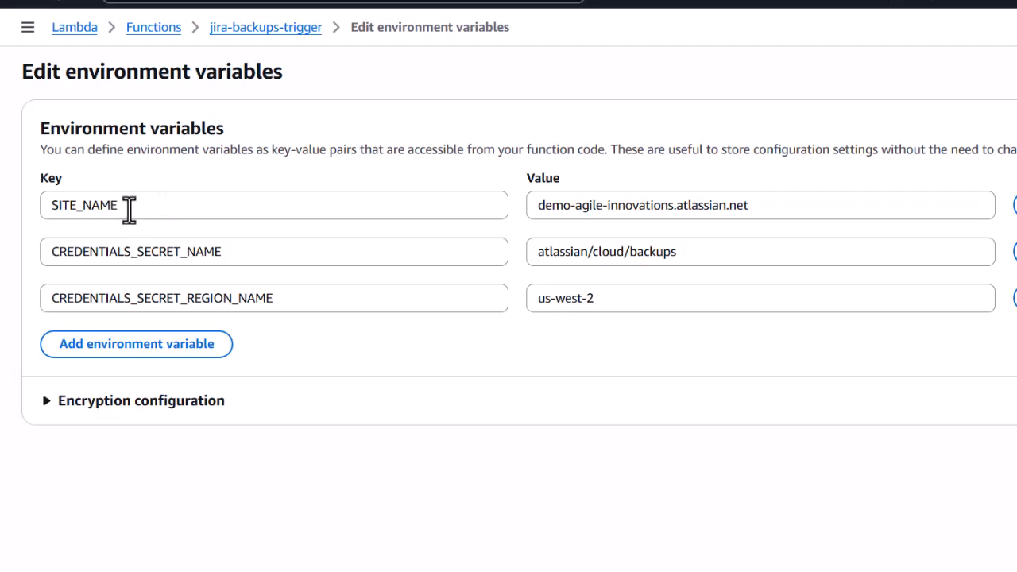
{"action": "left_click_drag", "start_coordinate": [53, 205], "coordinate": [122, 205]}
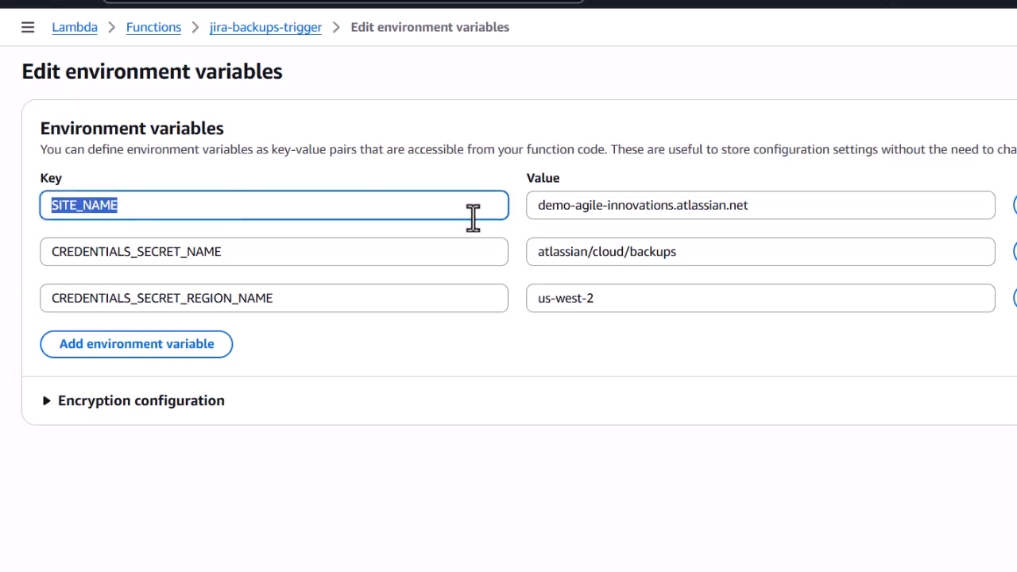
{"action": "left_click_drag", "start_coordinate": [542, 208], "coordinate": [753, 205]}
{"action": "left_click", "coordinate": [770, 205]}
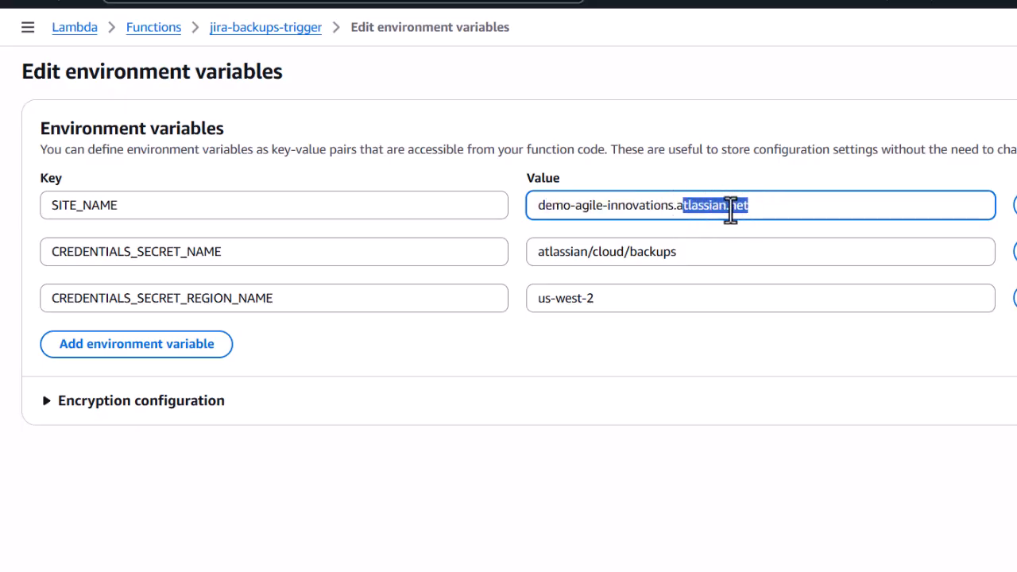
{"action": "left_click", "coordinate": [730, 205]}
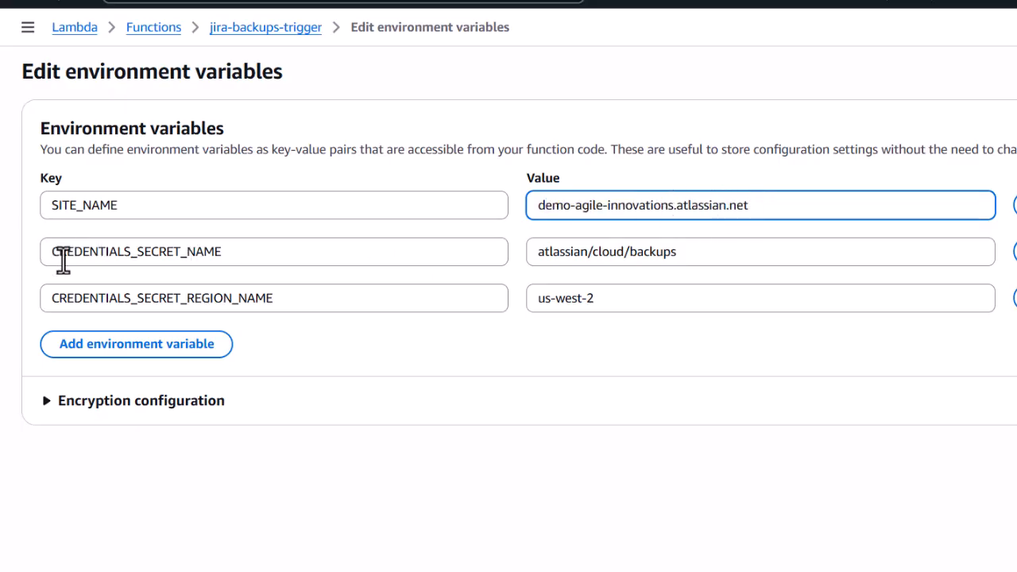
{"action": "left_click_drag", "start_coordinate": [43, 252], "coordinate": [270, 252]}
{"action": "left_click_drag", "start_coordinate": [540, 251], "coordinate": [674, 264]}
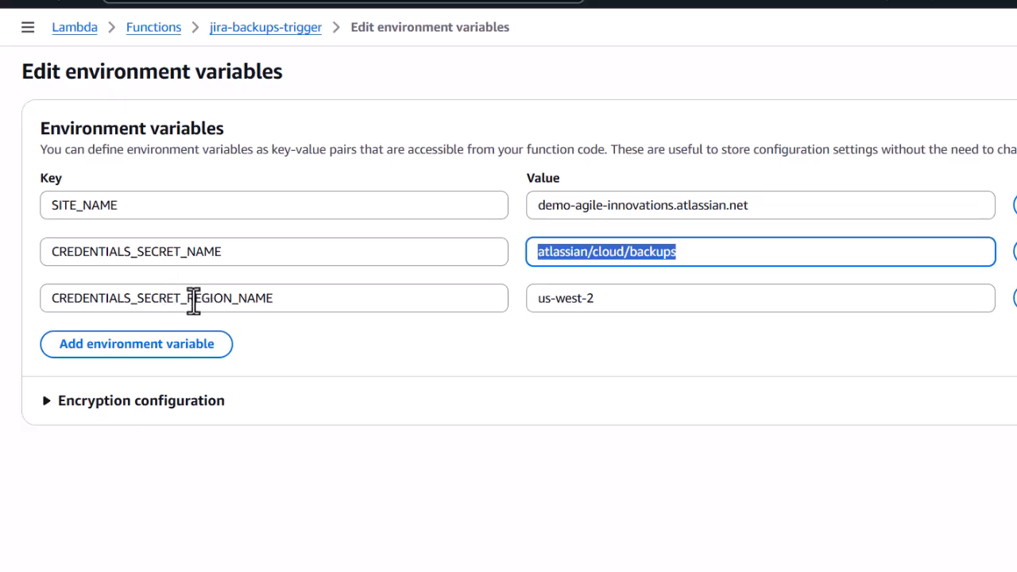
{"action": "left_click_drag", "start_coordinate": [79, 300], "coordinate": [288, 311]}
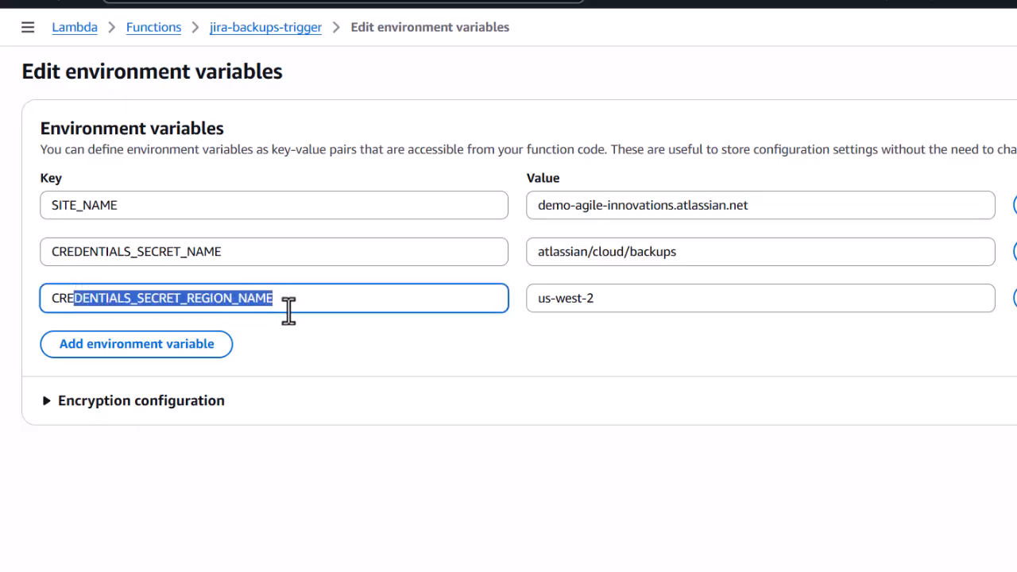
{"action": "left_click", "coordinate": [561, 298]}
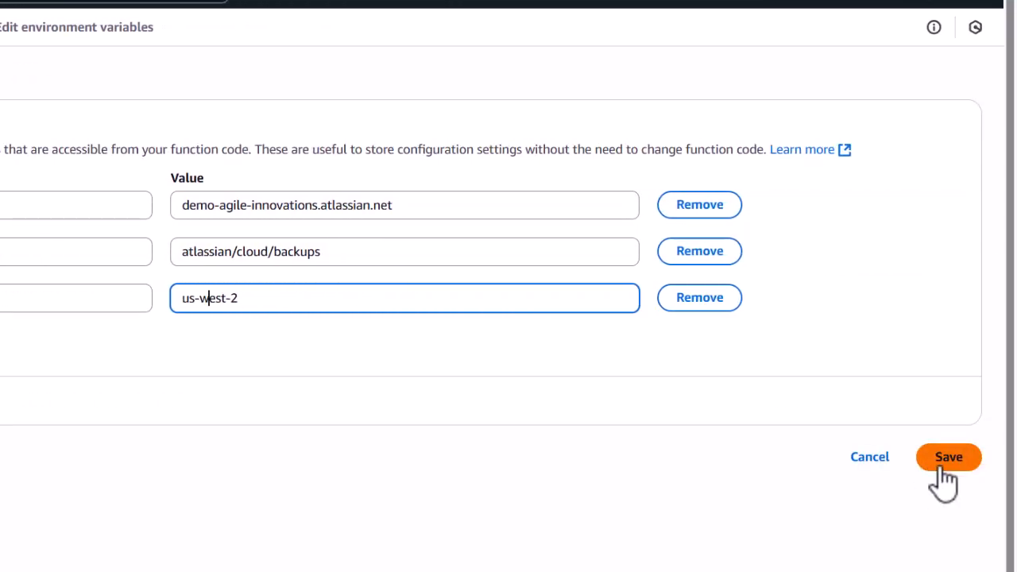
{"action": "left_click", "coordinate": [942, 470]}
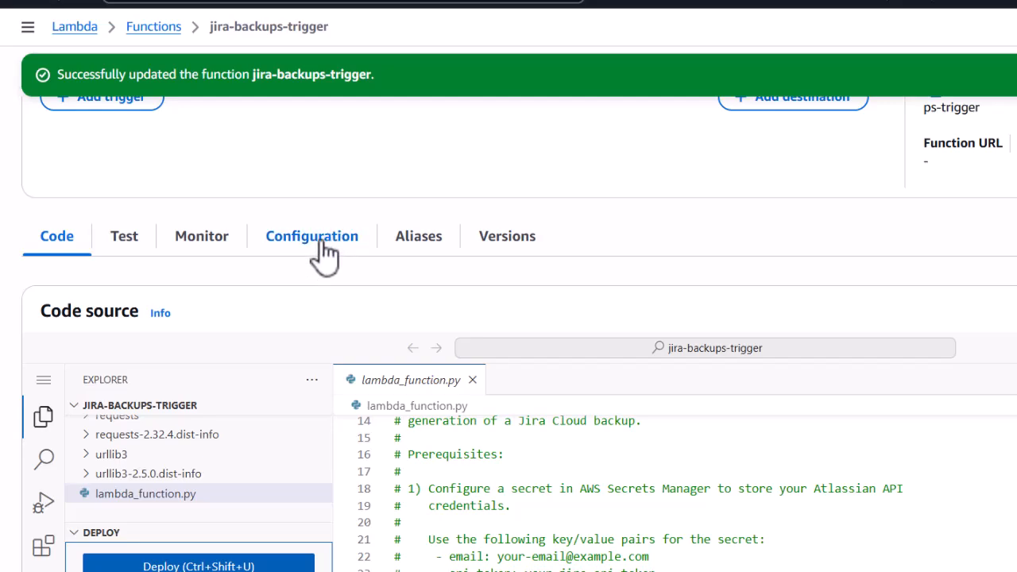
Show the function's Configuration > Permissions to reach execution role jira-backups-trigger-role-769unkqr.
{"action": "left_click", "coordinate": [321, 242]}
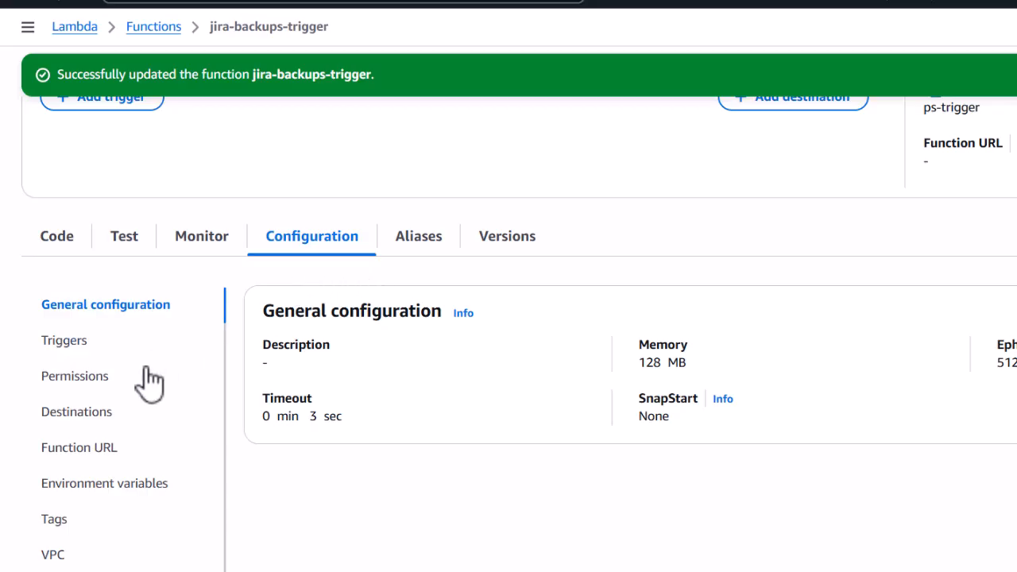
{"action": "left_click", "coordinate": [104, 395]}
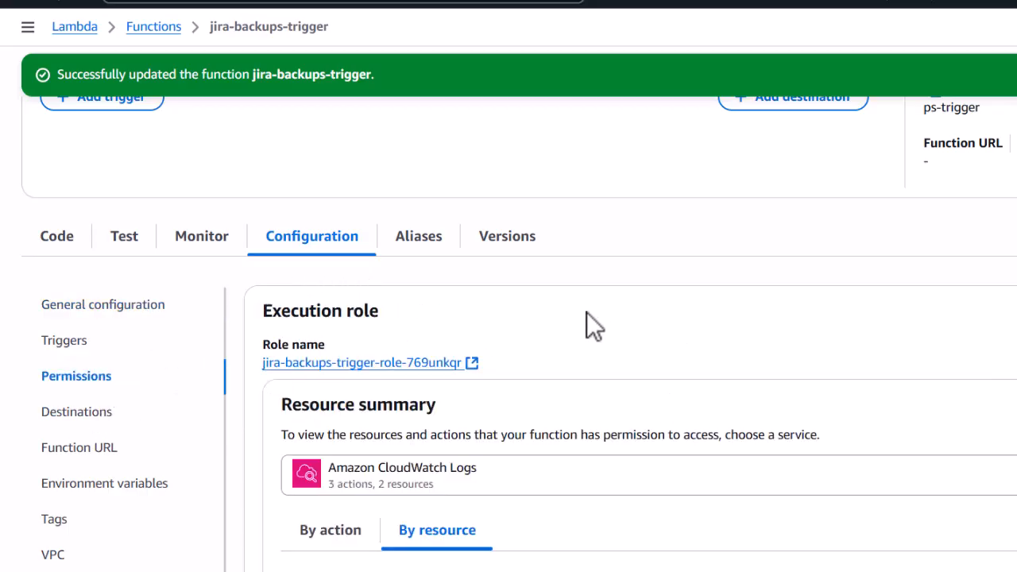
{"action": "scroll", "coordinate": [607, 316], "scroll_direction": "down", "scroll_amount": 1}
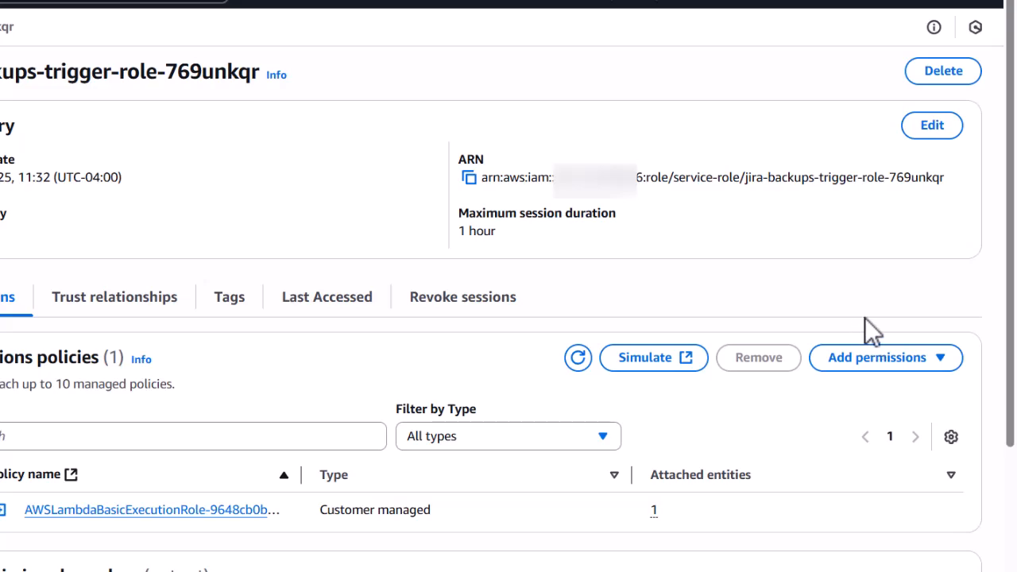
Start an inline policy on the role allowing the Secrets Manager GetSecretValue action.
{"action": "left_click", "coordinate": [938, 362]}
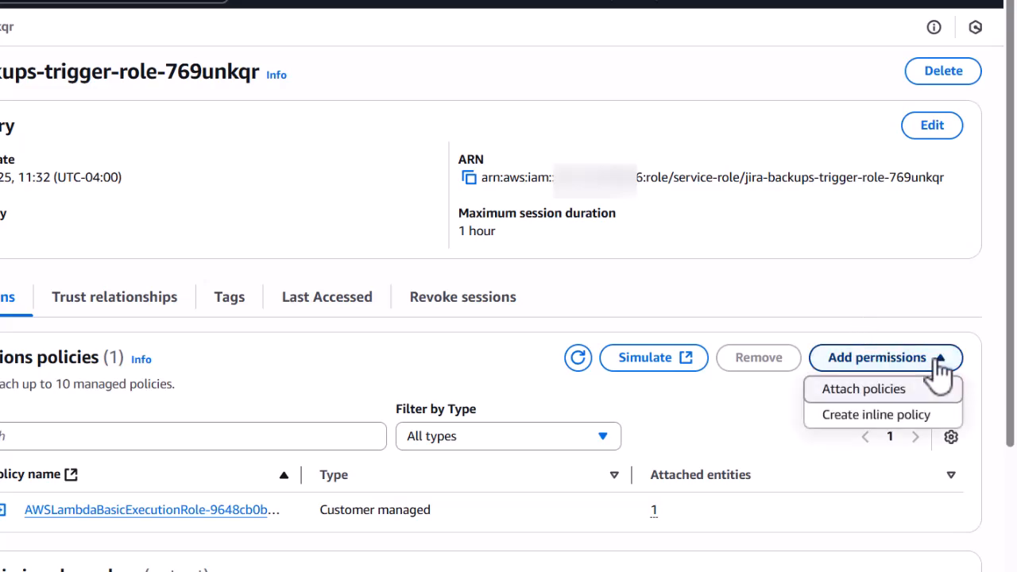
{"action": "left_click", "coordinate": [897, 422]}
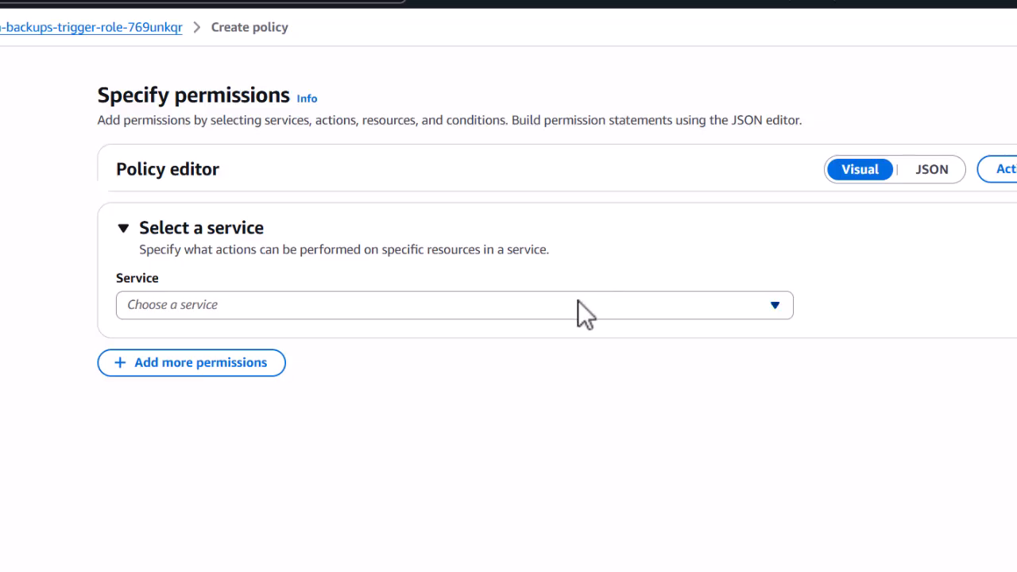
{"action": "left_click", "coordinate": [568, 307]}
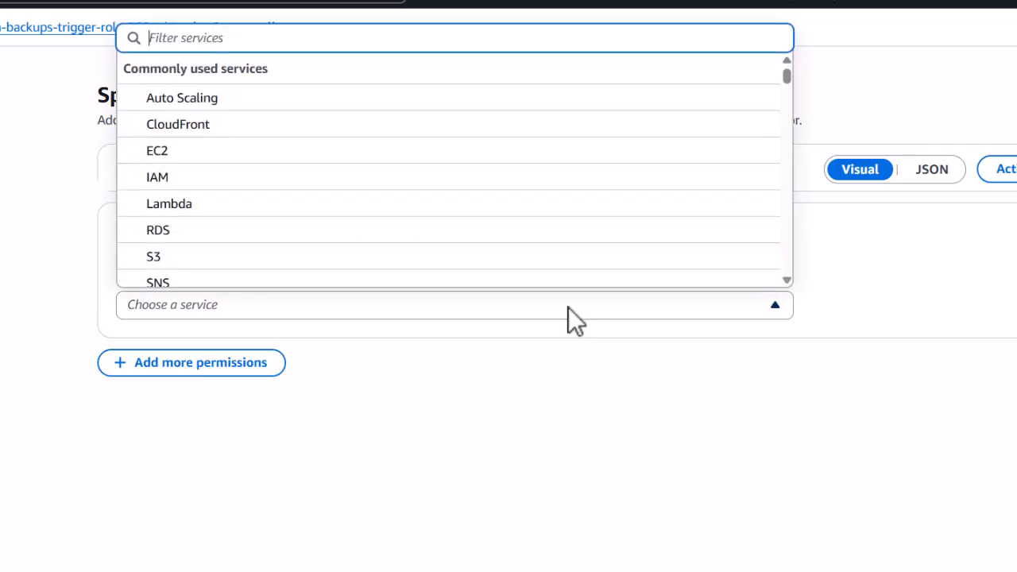
{"action": "type", "text": "secre"}
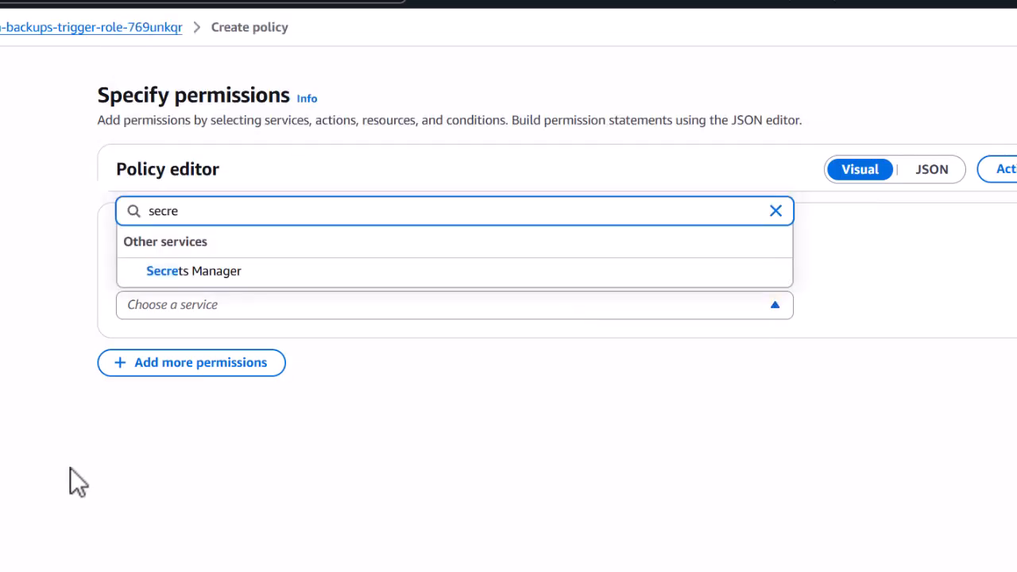
{"action": "left_click", "coordinate": [243, 273]}
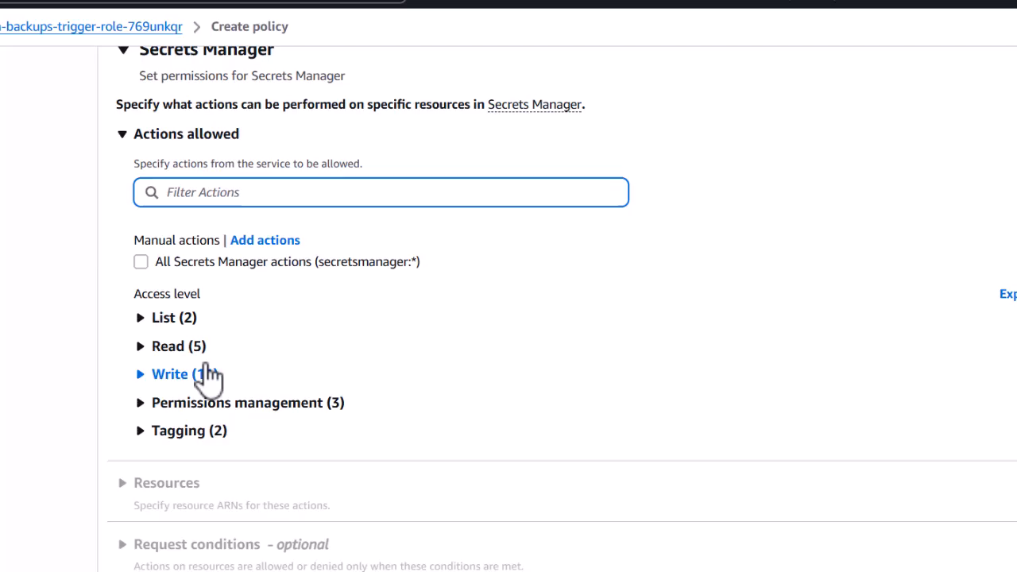
{"action": "left_click", "coordinate": [140, 347]}
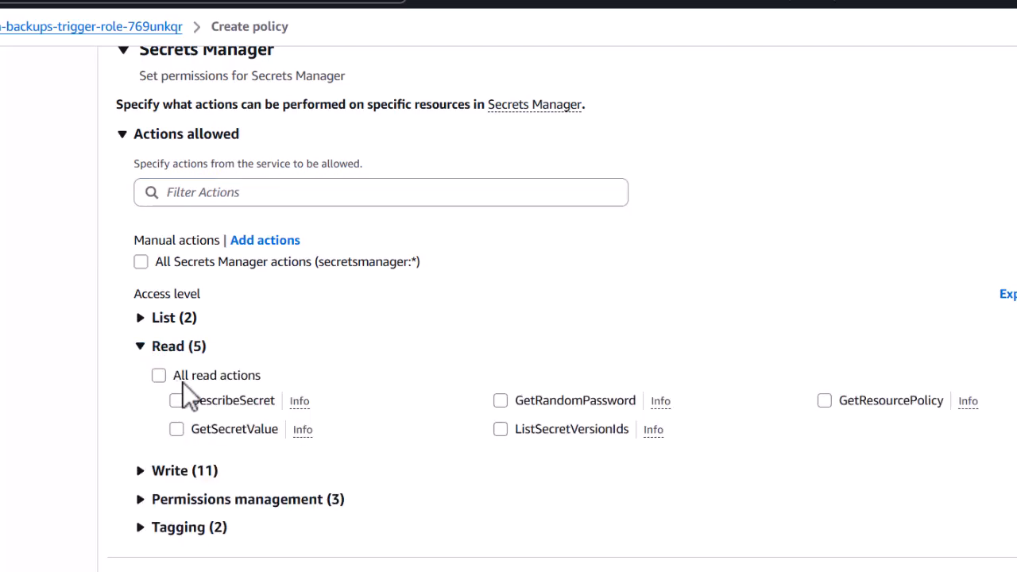
{"action": "left_click", "coordinate": [175, 429]}
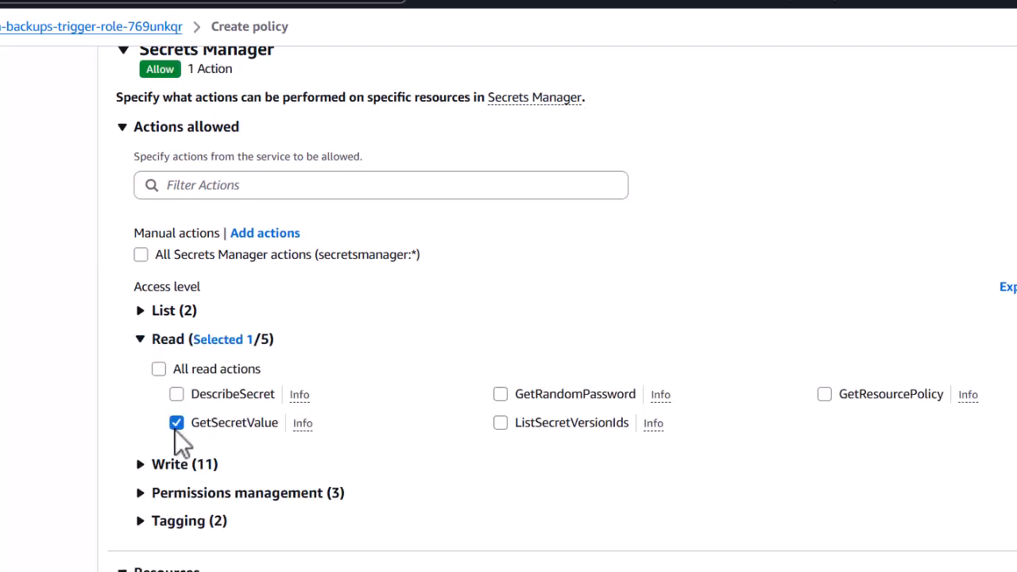
{"action": "scroll", "coordinate": [541, 330], "scroll_direction": "down", "scroll_amount": 1}
{"action": "scroll", "coordinate": [541, 327], "scroll_direction": "down", "scroll_amount": 4}
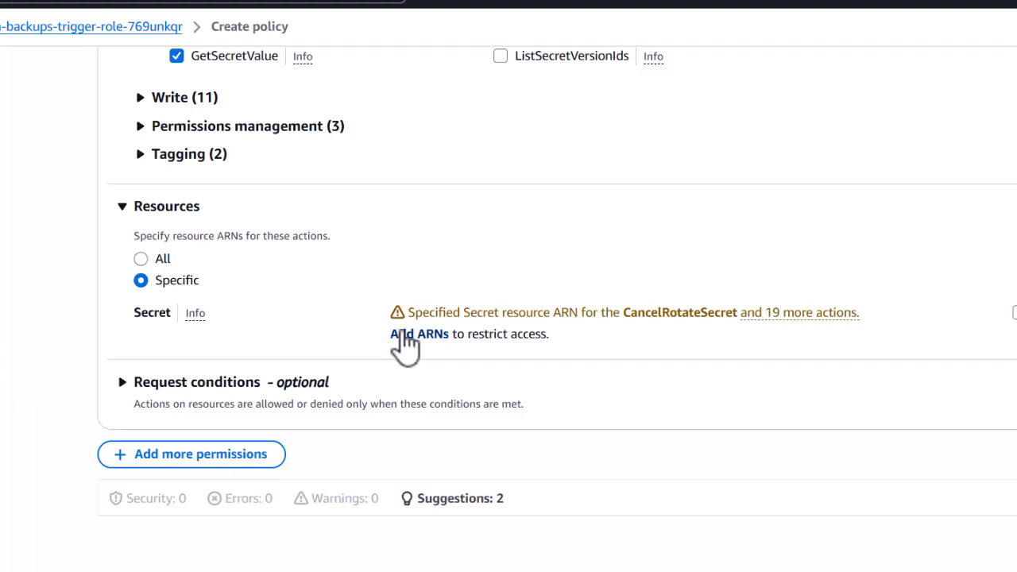
Restrict it to the atlassian/cloud/backups secret ARN and name it jira-backups-trigger-inline-policy.
{"action": "left_click", "coordinate": [405, 344]}
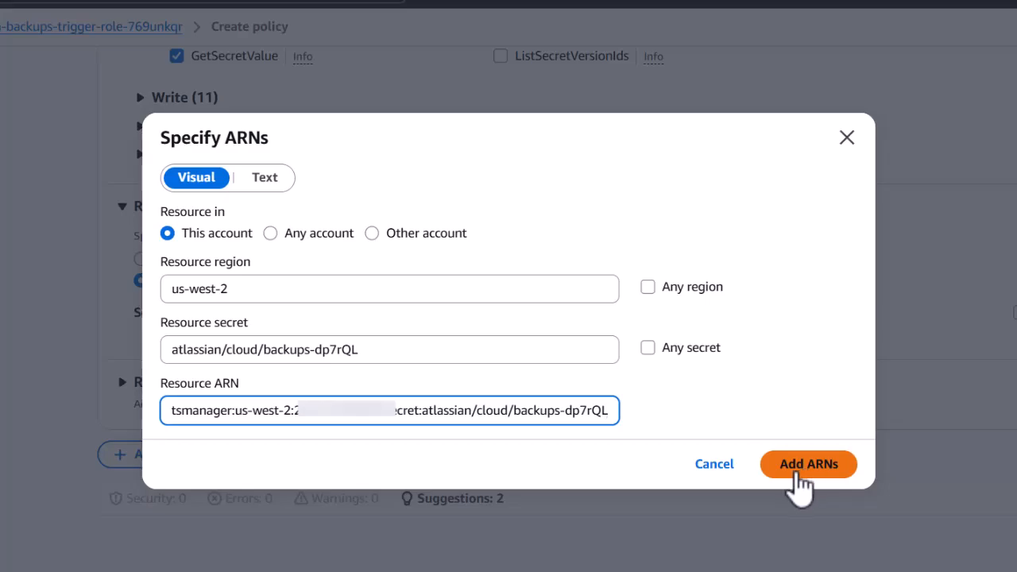
{"action": "left_click", "coordinate": [795, 467]}
{"action": "left_click", "coordinate": [949, 498]}
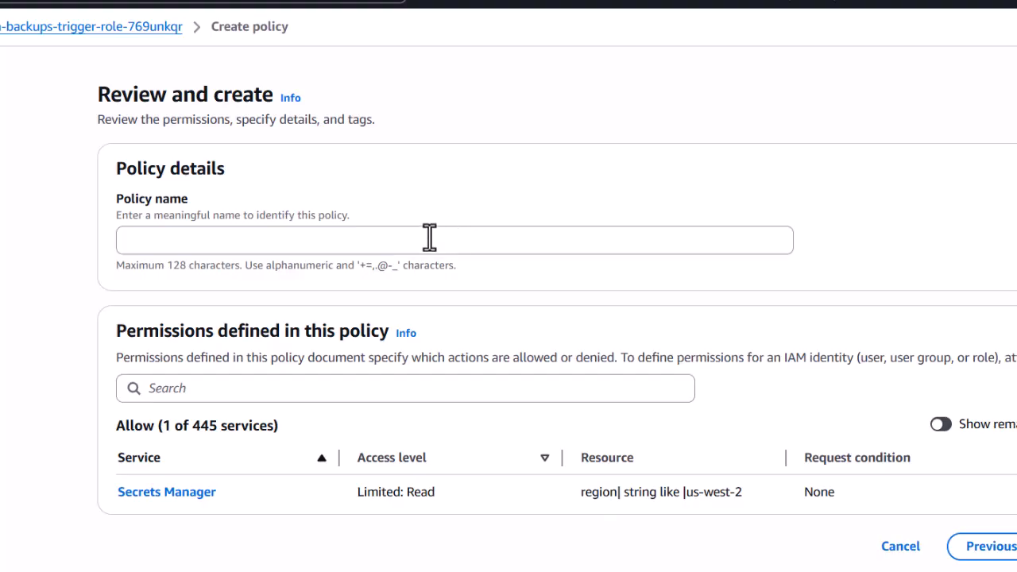
{"action": "left_click", "coordinate": [429, 236]}
{"action": "type", "text": "jira-backups-trigger-inline-policy"}
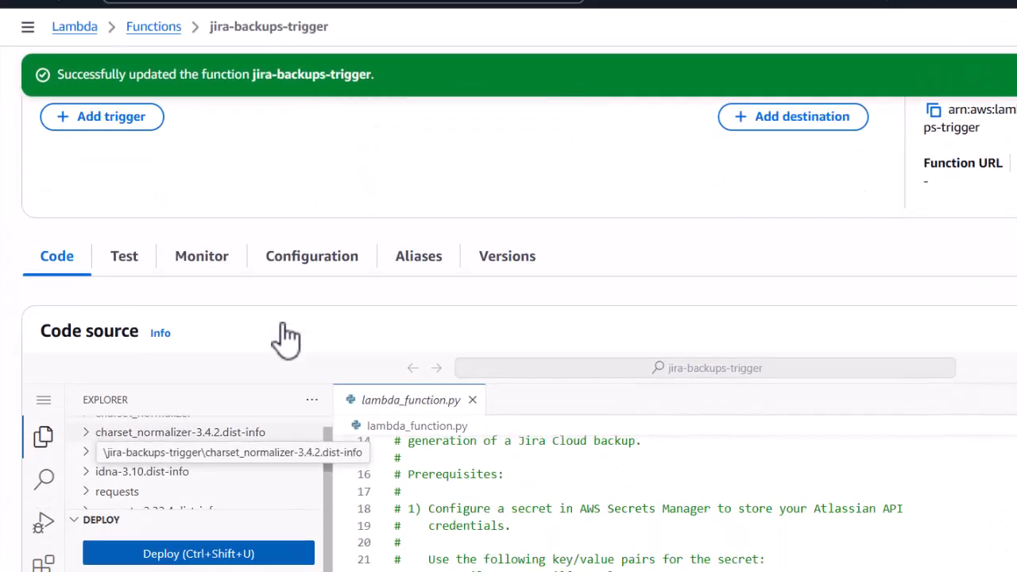
{"action": "scroll", "coordinate": [286, 338], "scroll_direction": "down", "scroll_amount": 5}
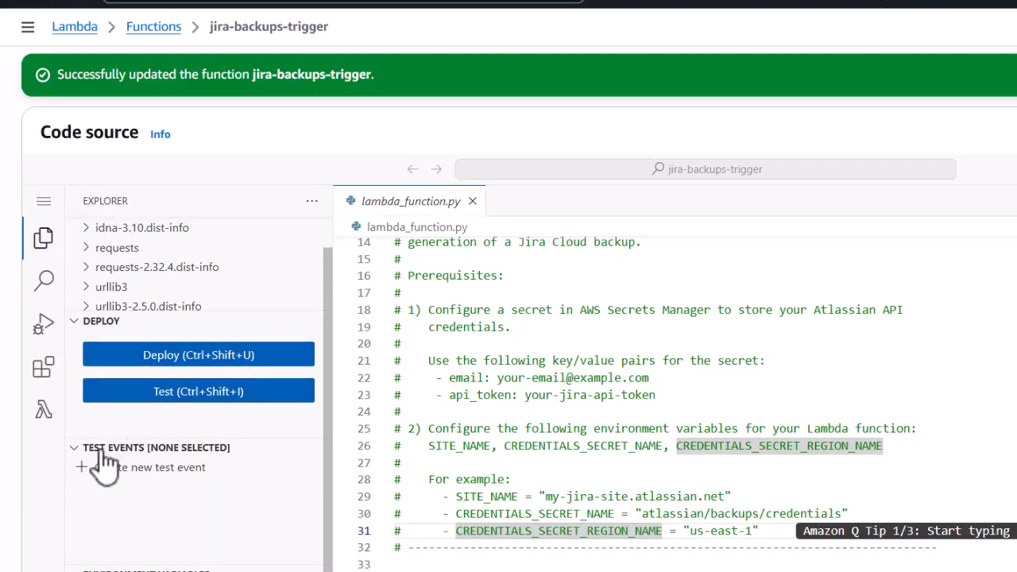
Create and save a Hello World test event named jir-backups-trigger-test.
{"action": "left_click", "coordinate": [155, 395]}
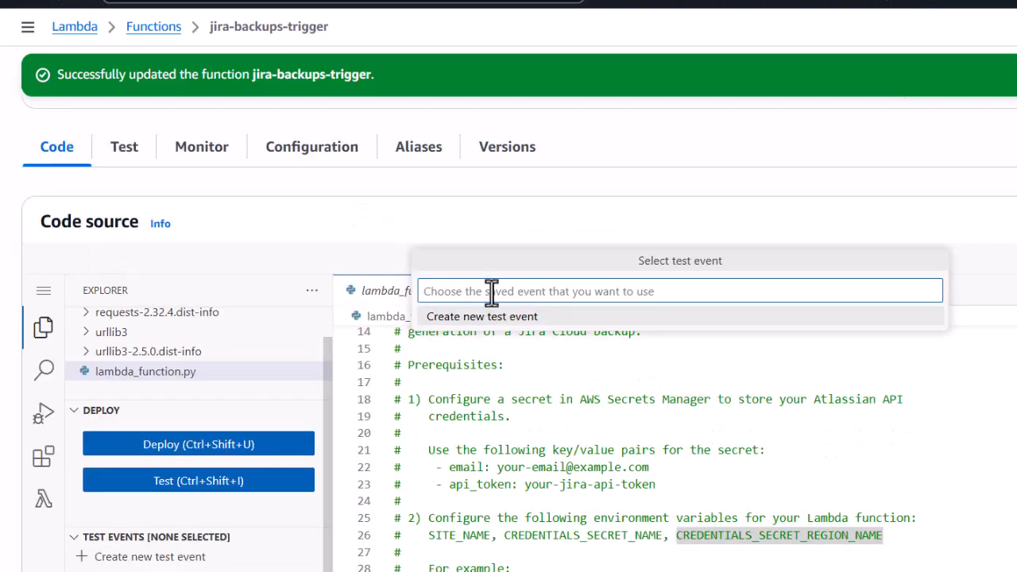
{"action": "left_click", "coordinate": [491, 328]}
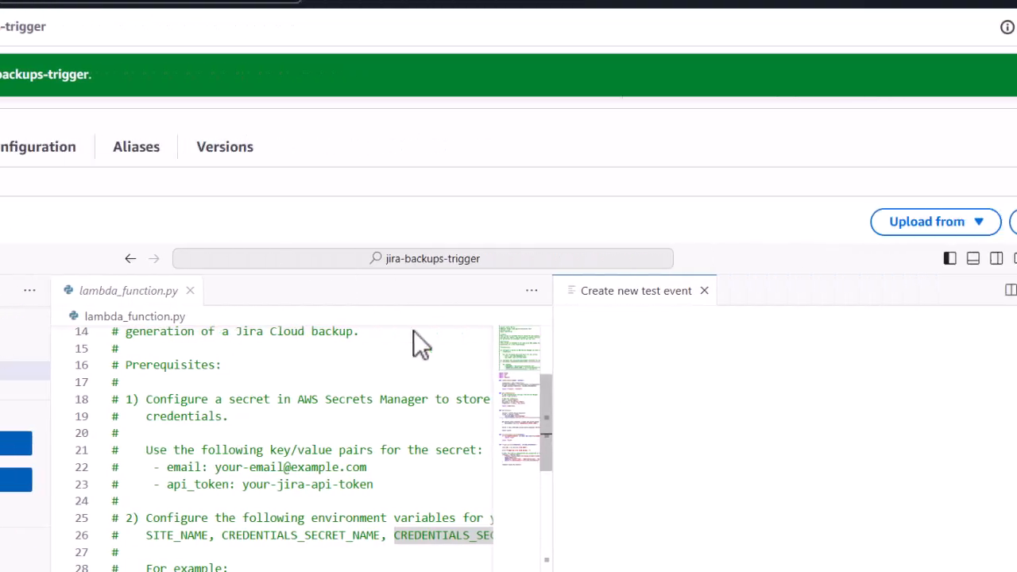
{"action": "scroll", "coordinate": [755, 318], "scroll_direction": "down", "scroll_amount": 5}
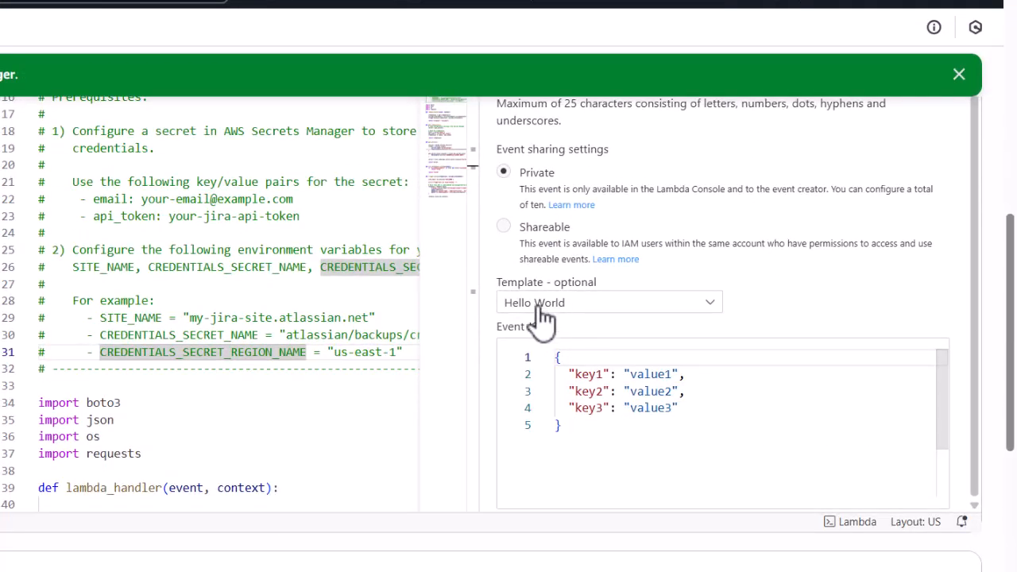
{"action": "scroll", "coordinate": [645, 411], "scroll_direction": "up", "scroll_amount": 1}
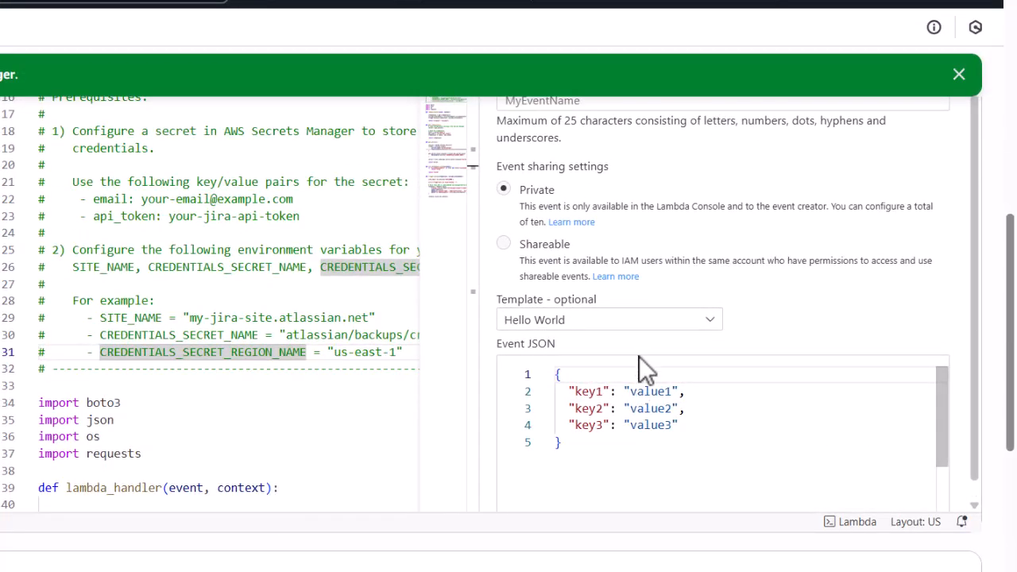
{"action": "scroll", "coordinate": [643, 366], "scroll_direction": "up", "scroll_amount": 3}
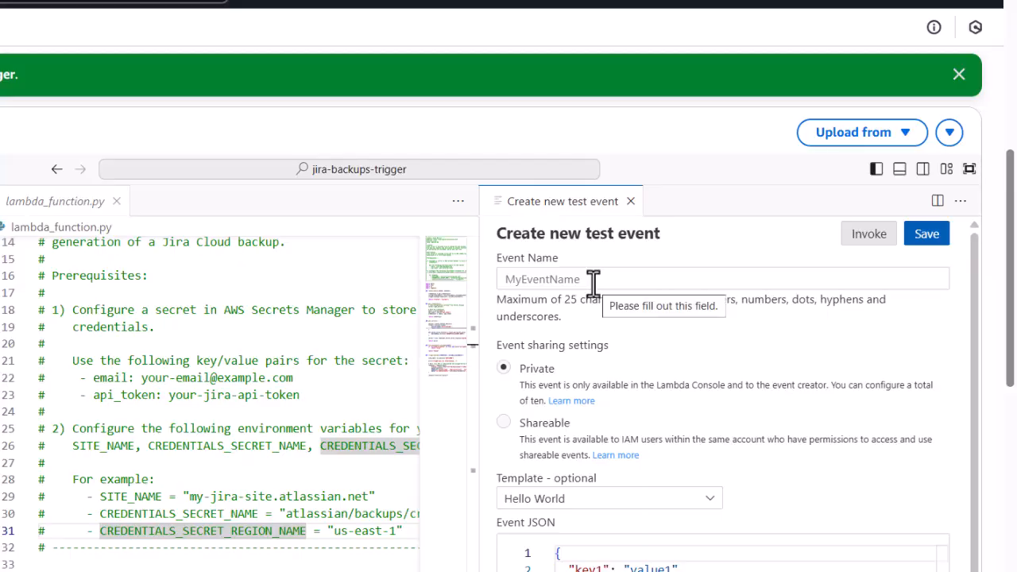
{"action": "left_click", "coordinate": [593, 280]}
{"action": "type", "text": "jilra"}
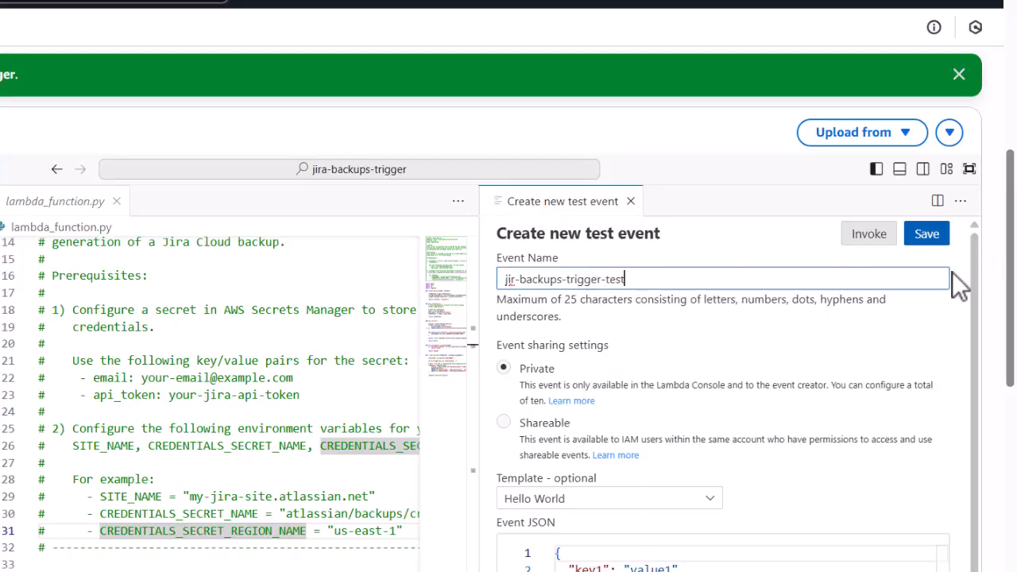
{"action": "left_click", "coordinate": [926, 239]}
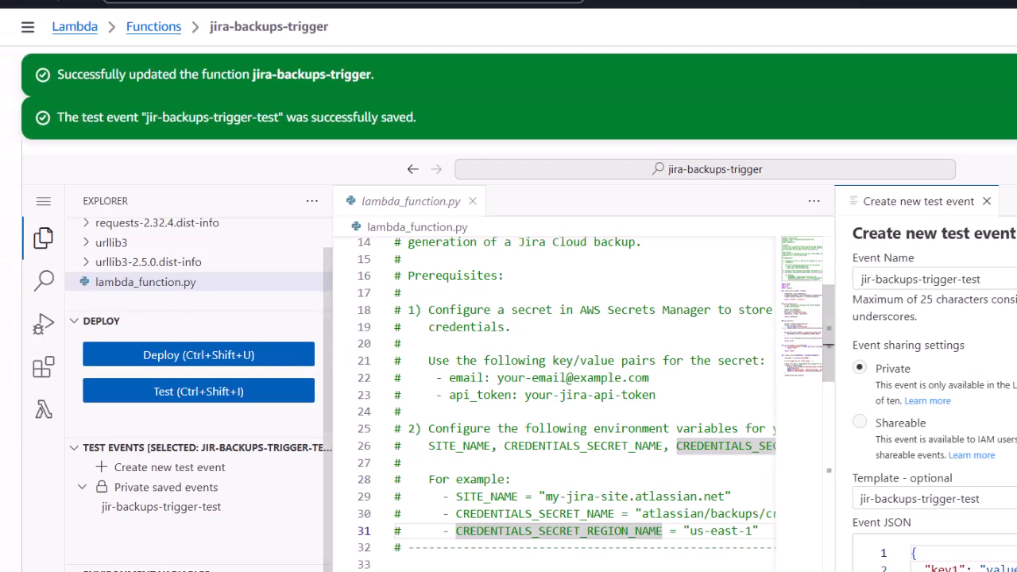
{"action": "left_click", "coordinate": [986, 202]}
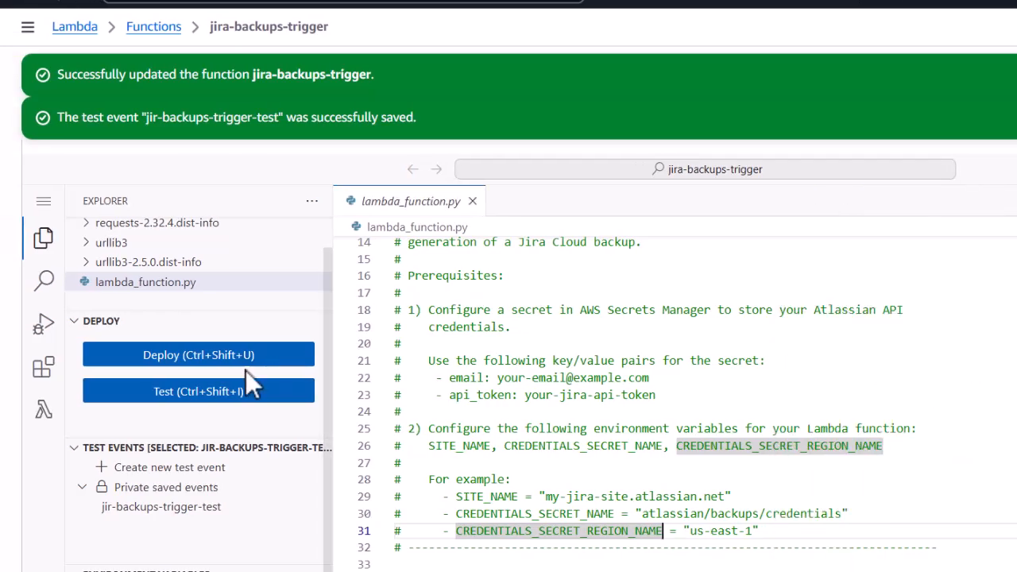
Run the function with the jir-backups-trigger-test event and confirm Status: Succeeded.
{"action": "left_click", "coordinate": [181, 398]}
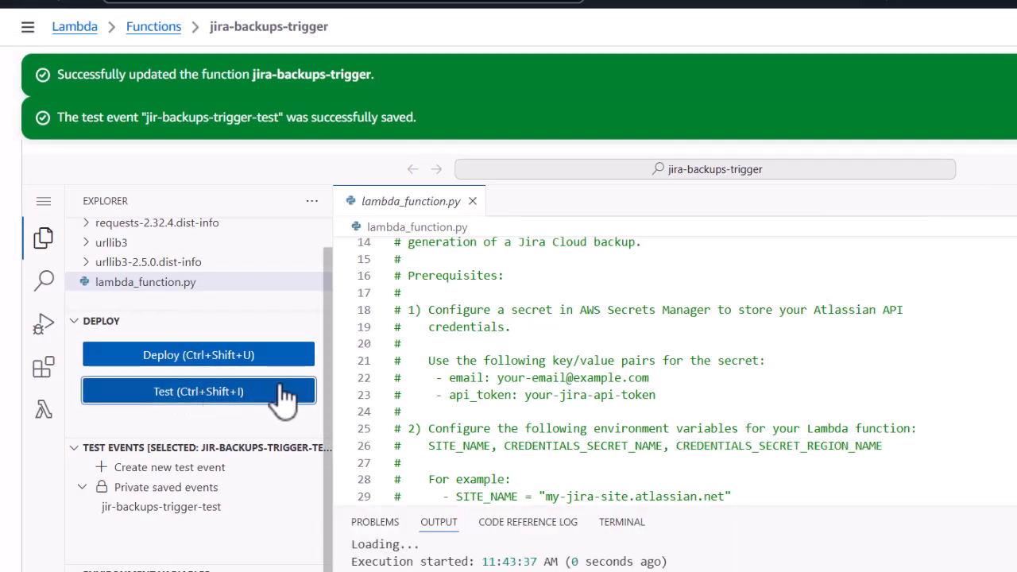
{"action": "scroll", "coordinate": [489, 395], "scroll_direction": "down", "scroll_amount": 2}
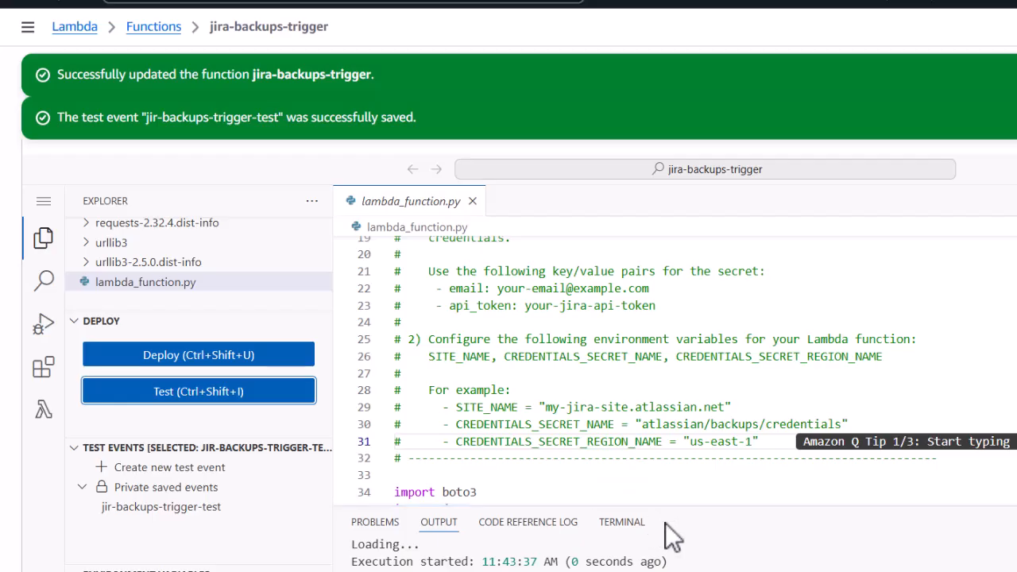
{"action": "scroll", "coordinate": [660, 525], "scroll_direction": "down", "scroll_amount": 2}
{"action": "scroll", "coordinate": [636, 493], "scroll_direction": "down", "scroll_amount": 2}
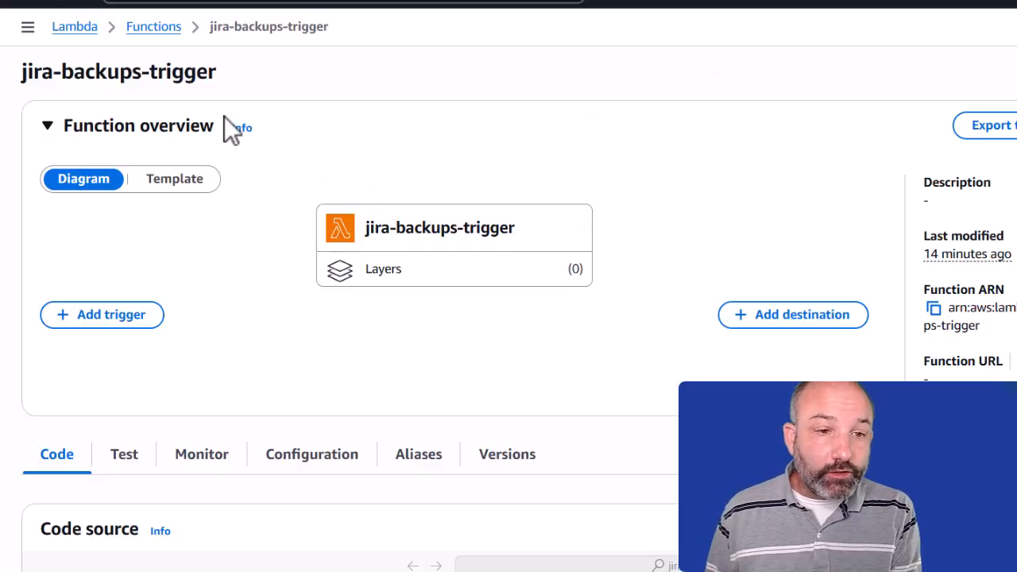
Add an EventBridge trigger with new rule jira-backup-daily-trigger-event, schedule cron(0 10 ? * MON-SAT *).
{"action": "left_click", "coordinate": [124, 322]}
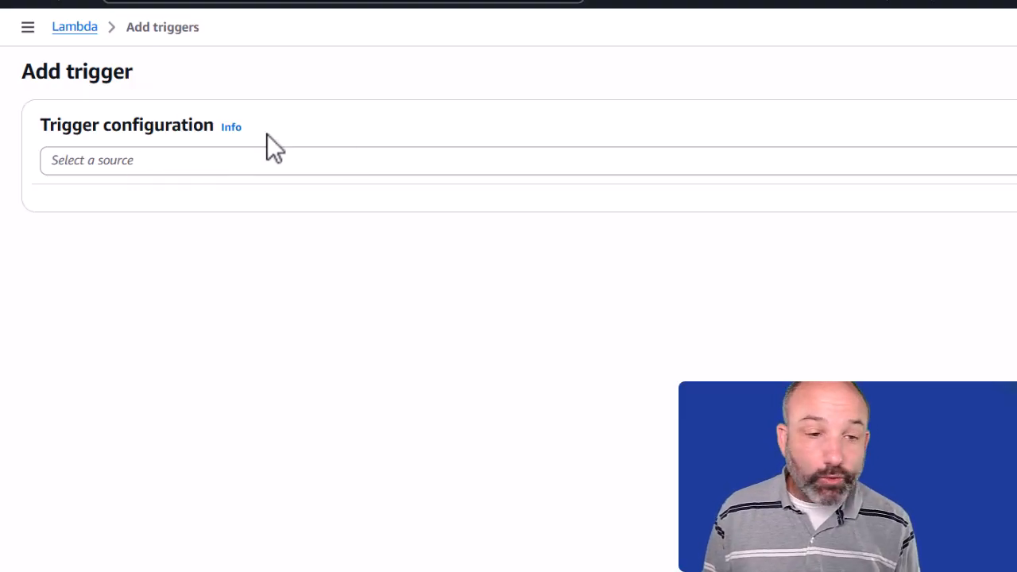
{"action": "left_click", "coordinate": [112, 160]}
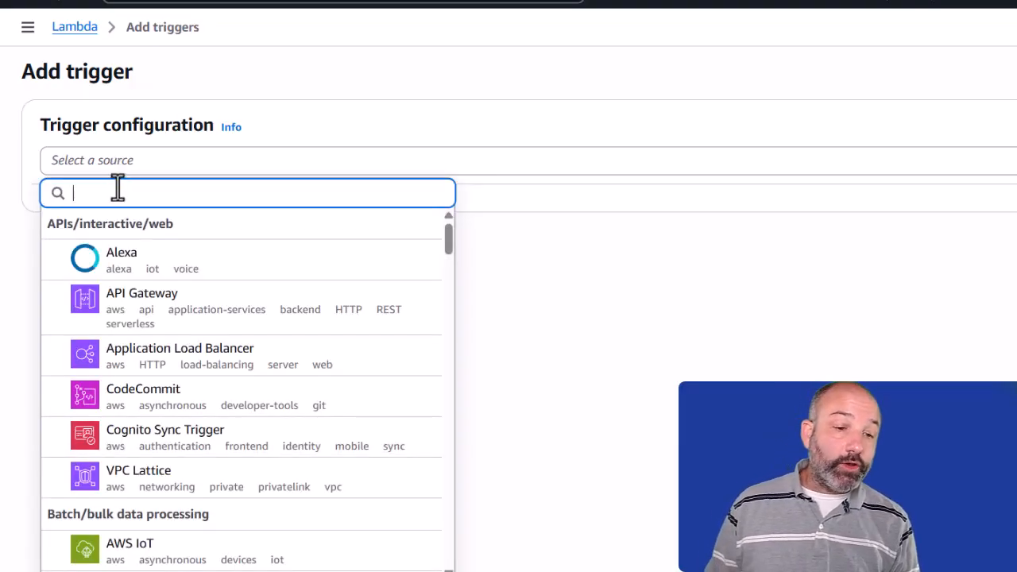
{"action": "type", "text": "even"}
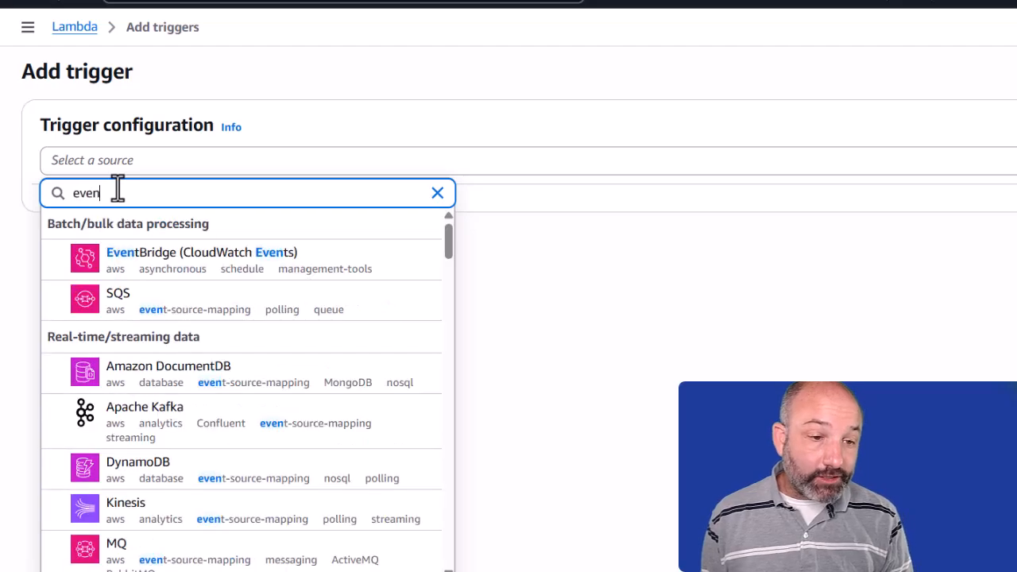
{"action": "left_click", "coordinate": [131, 267]}
{"action": "left_click", "coordinate": [86, 255]}
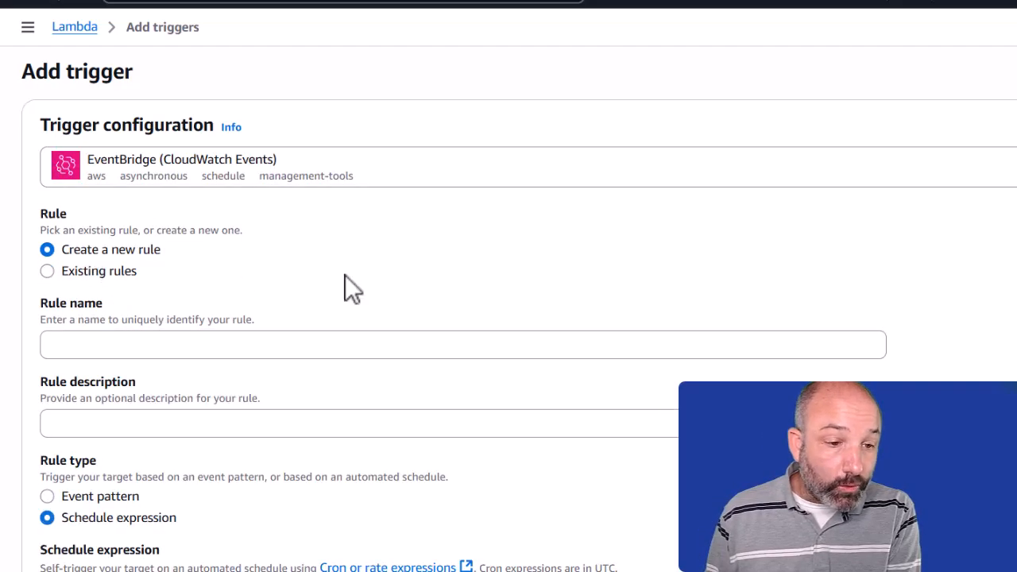
{"action": "scroll", "coordinate": [241, 283], "scroll_direction": "down", "scroll_amount": 1}
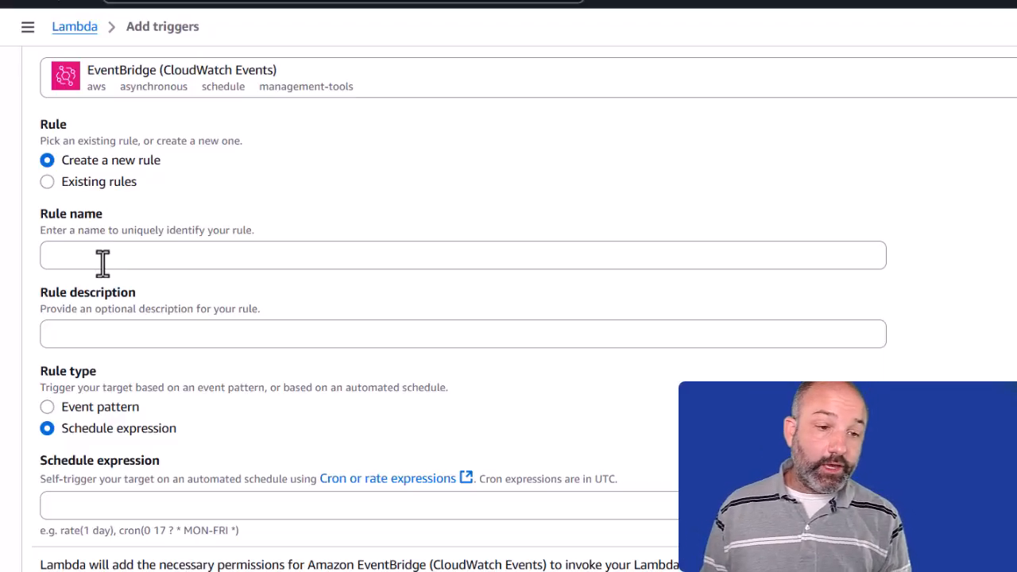
{"action": "left_click", "coordinate": [103, 264]}
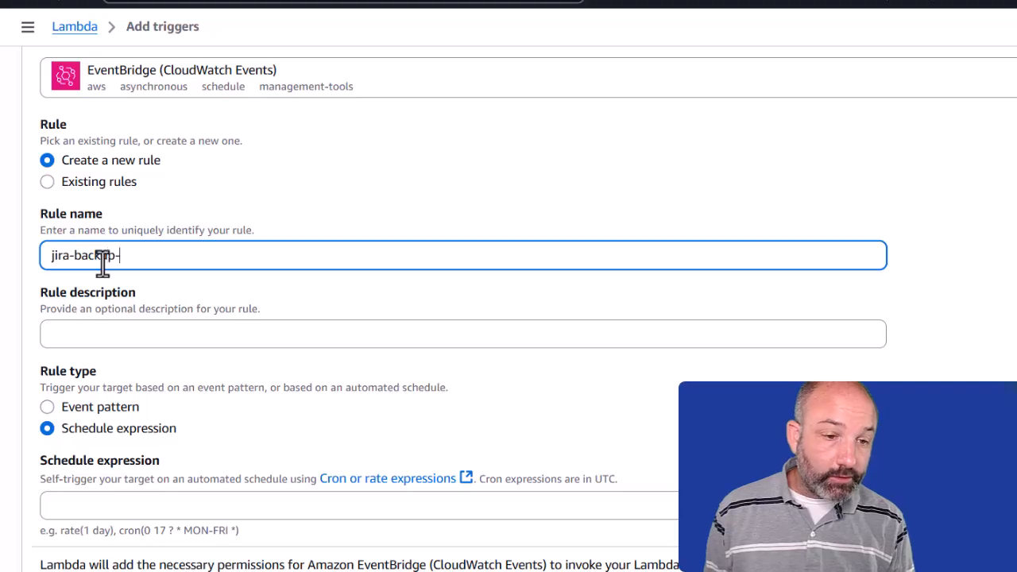
{"action": "type", "text": "jira-backup-daily-trigger-event"}
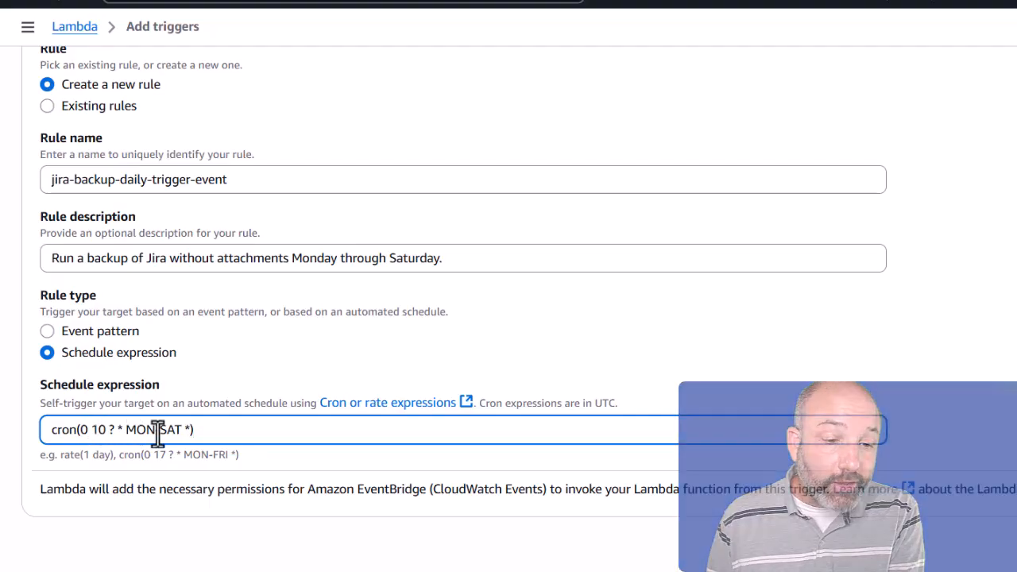
{"action": "left_click", "coordinate": [914, 547]}
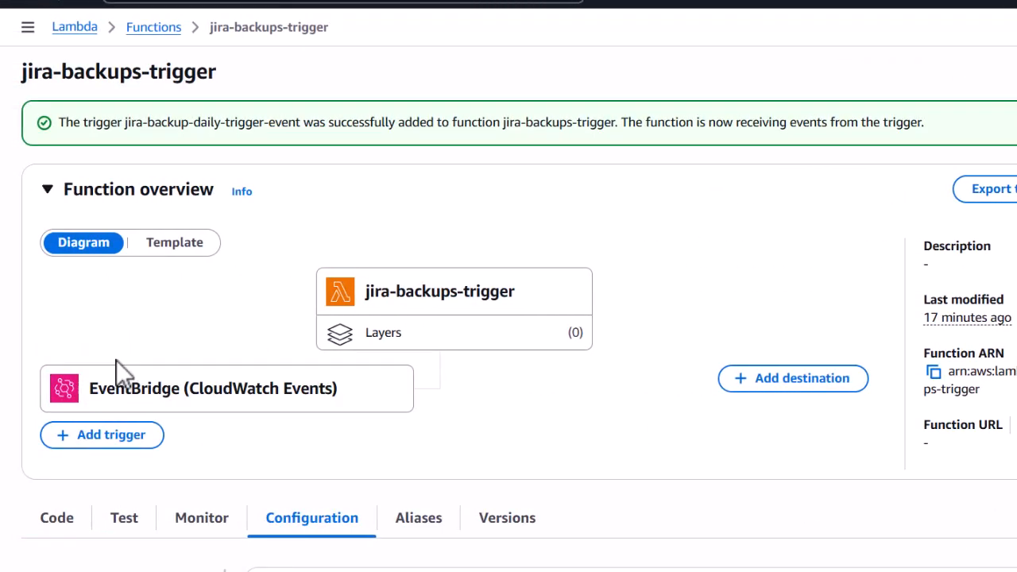
Add a second EventBridge trigger, jira-backups-weekly-trigger, scheduled cron(0 10 ? * SUN *).
{"action": "left_click", "coordinate": [79, 445]}
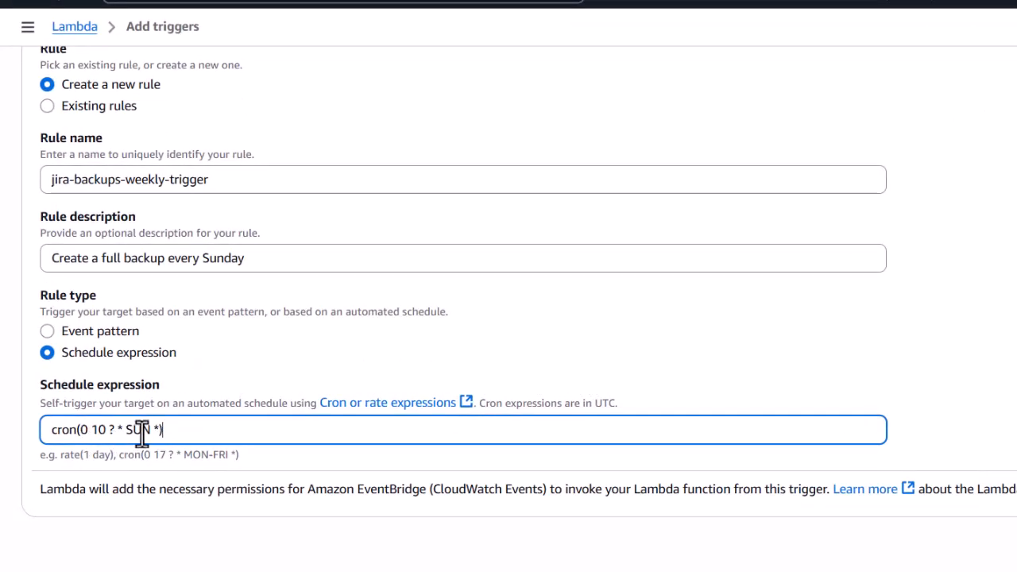
{"action": "left_click", "coordinate": [945, 548]}
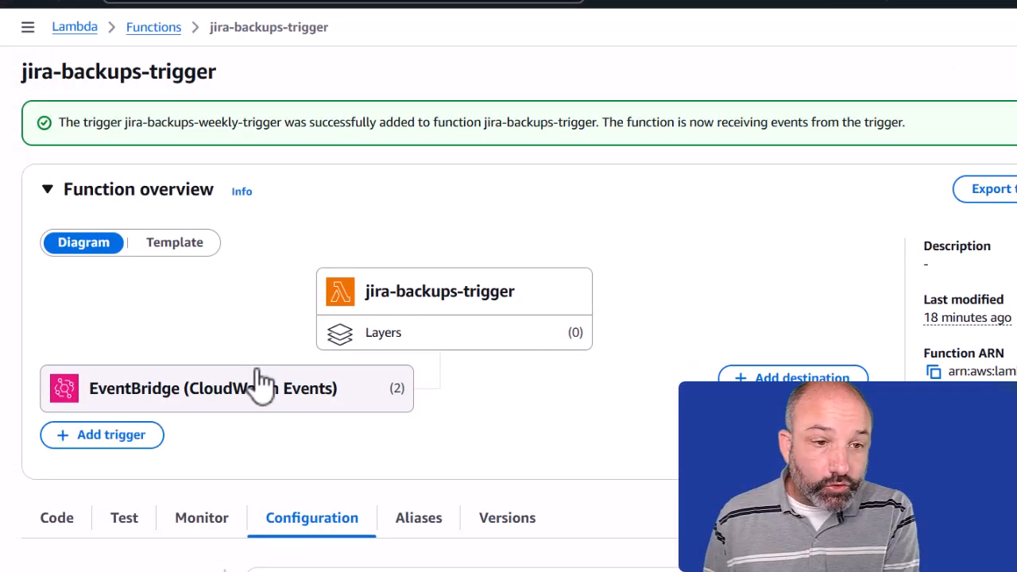
{"action": "scroll", "coordinate": [307, 427], "scroll_direction": "down", "scroll_amount": 2}
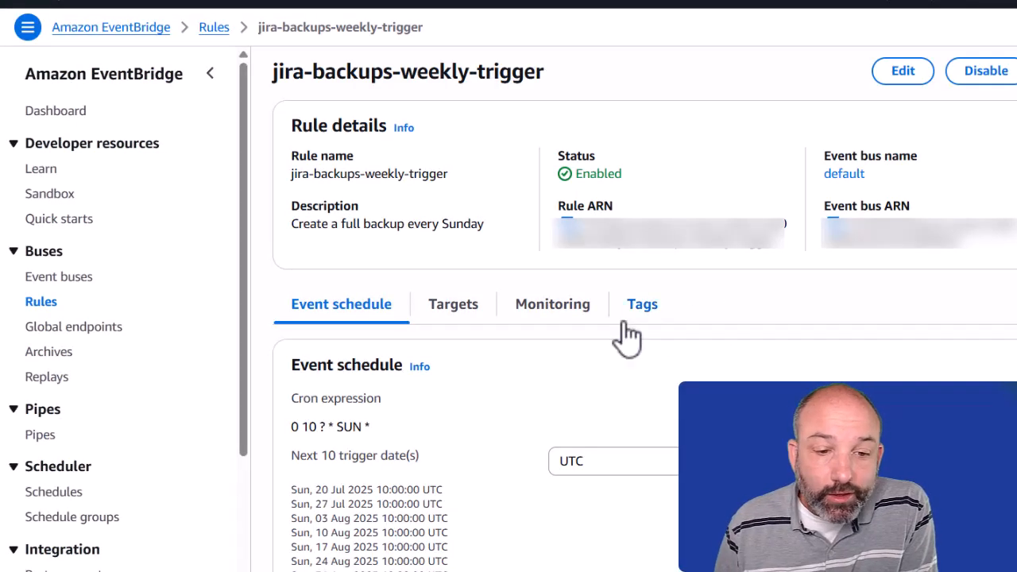
Set the weekly rule's Lambda target input to constant JSON {"includeAttachments": true}.
{"action": "left_click", "coordinate": [457, 311]}
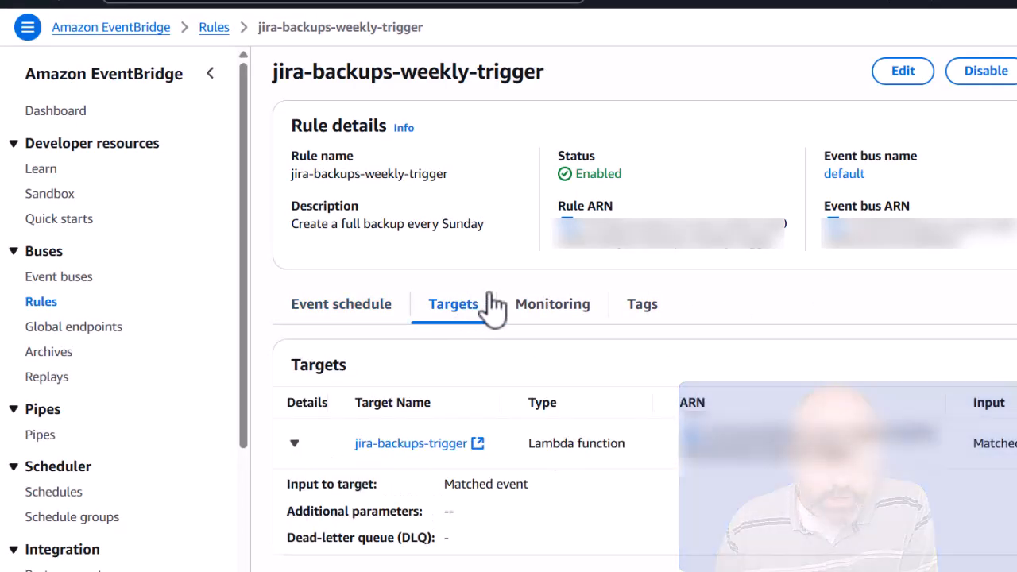
{"action": "left_click", "coordinate": [925, 364]}
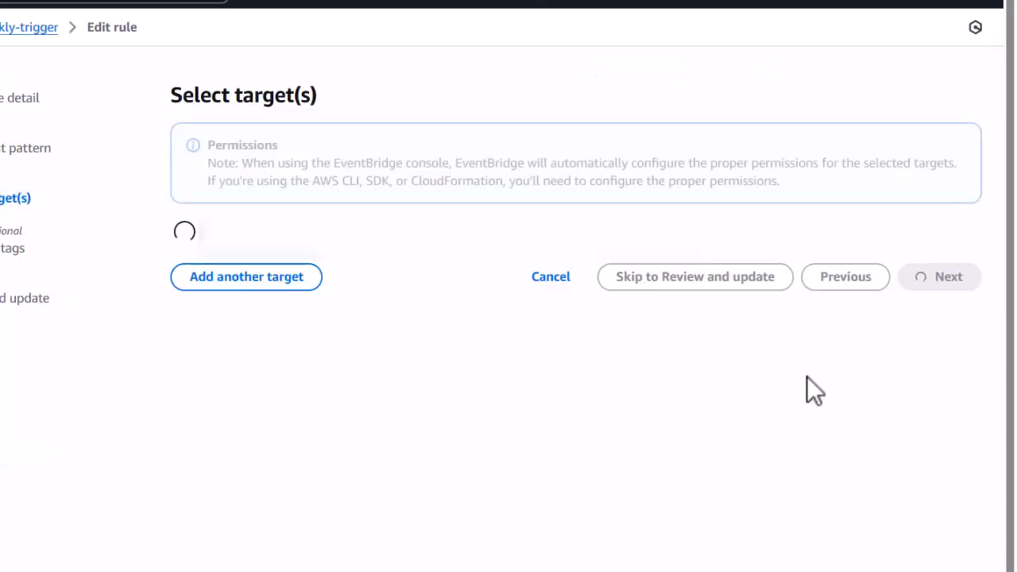
{"action": "scroll", "coordinate": [318, 284], "scroll_direction": "down", "scroll_amount": 5}
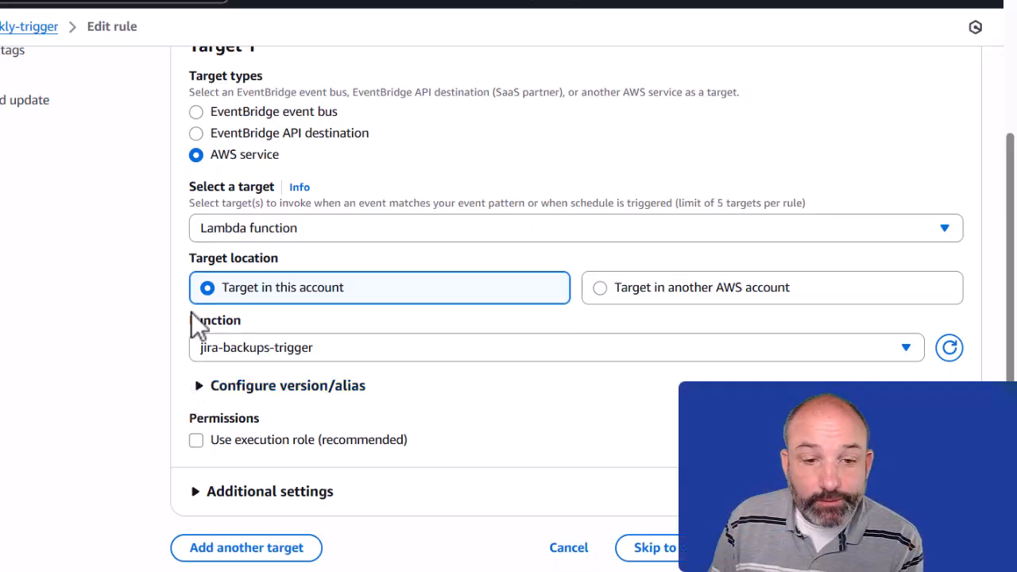
{"action": "left_click", "coordinate": [199, 493]}
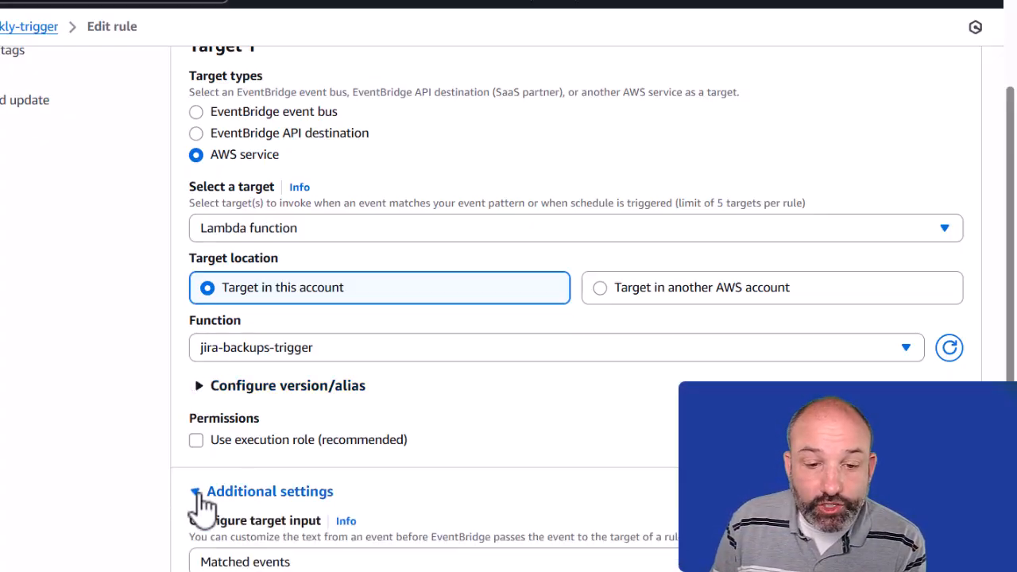
{"action": "scroll", "coordinate": [177, 416], "scroll_direction": "down", "scroll_amount": 3}
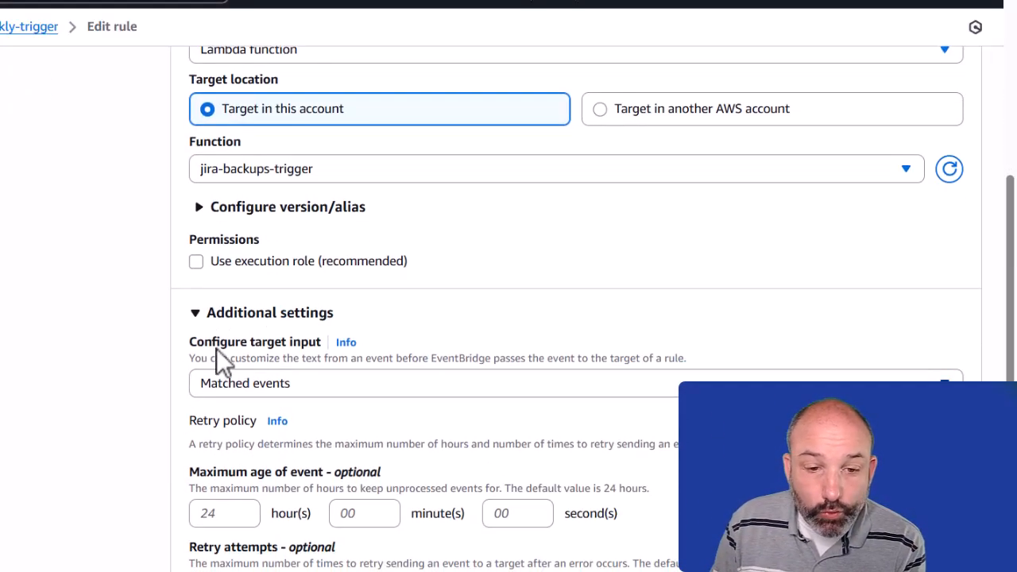
{"action": "left_click", "coordinate": [380, 385]}
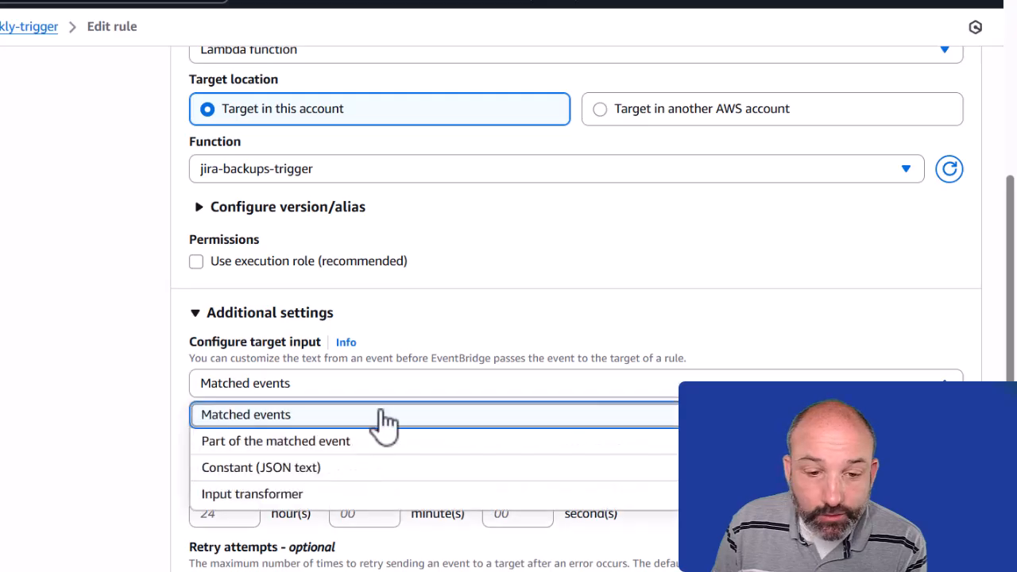
{"action": "left_click", "coordinate": [291, 469]}
{"action": "scroll", "coordinate": [286, 466], "scroll_direction": "down", "scroll_amount": 1}
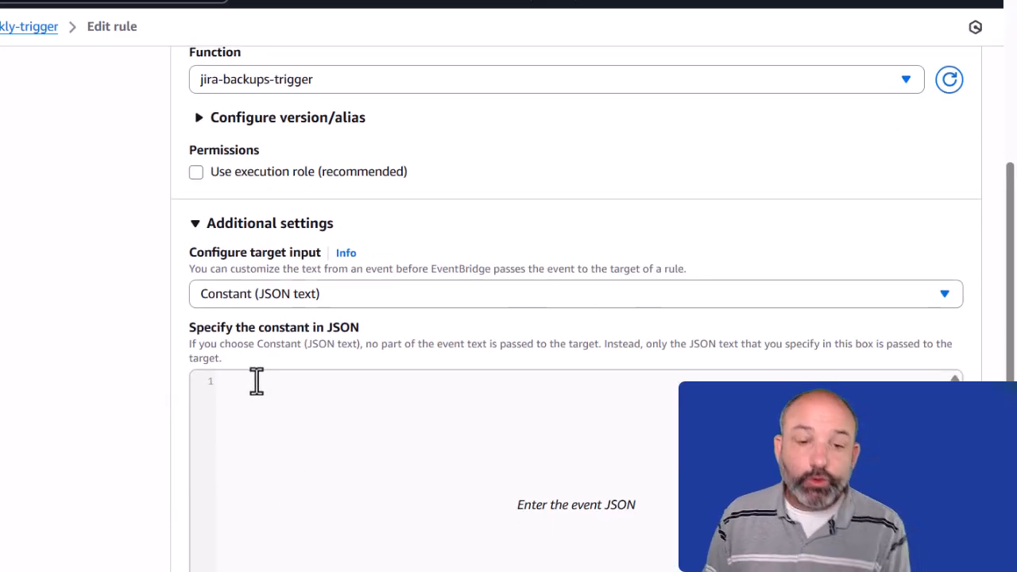
{"action": "type", "text": "{\"includeAttachments\": tru"}
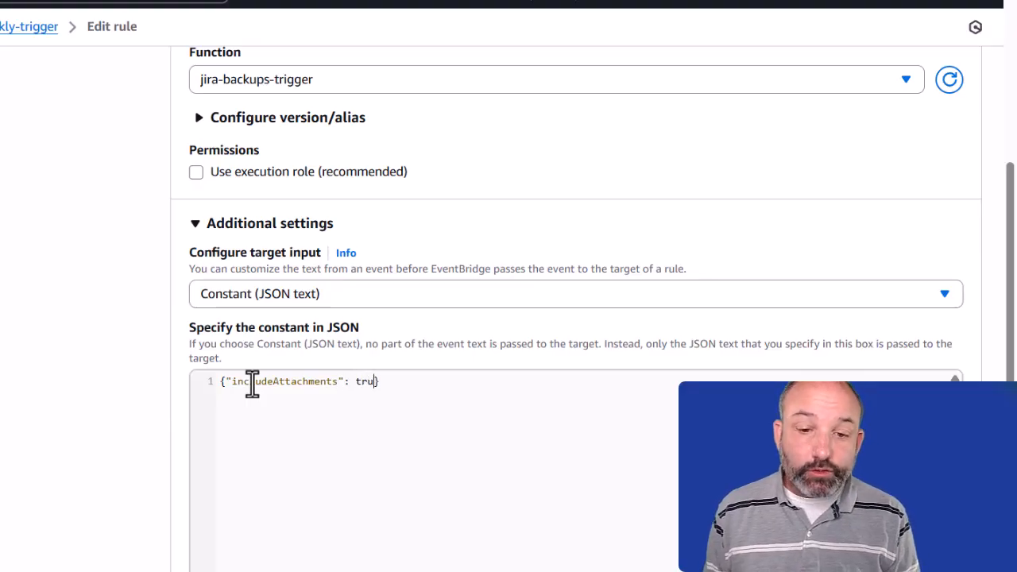
{"action": "type", "text": "e"}
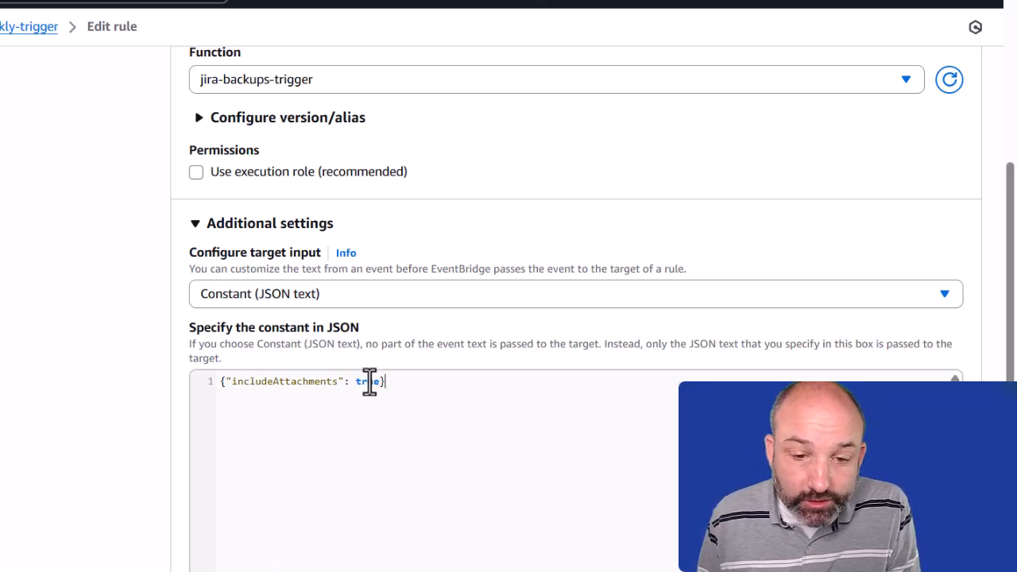
{"action": "left_click_drag", "start_coordinate": [387, 381], "coordinate": [220, 382]}
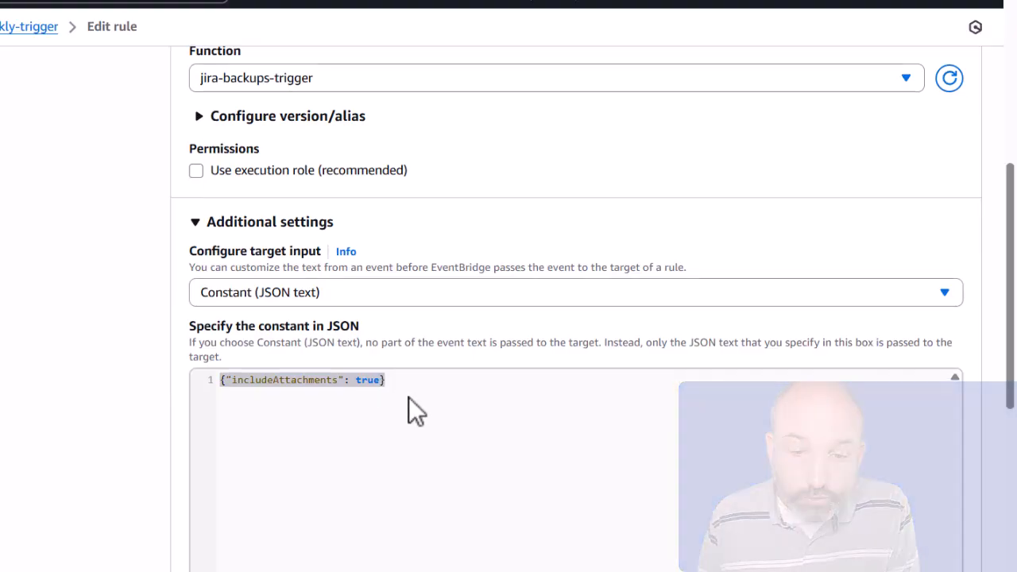
{"action": "scroll", "coordinate": [441, 446], "scroll_direction": "down", "scroll_amount": 7}
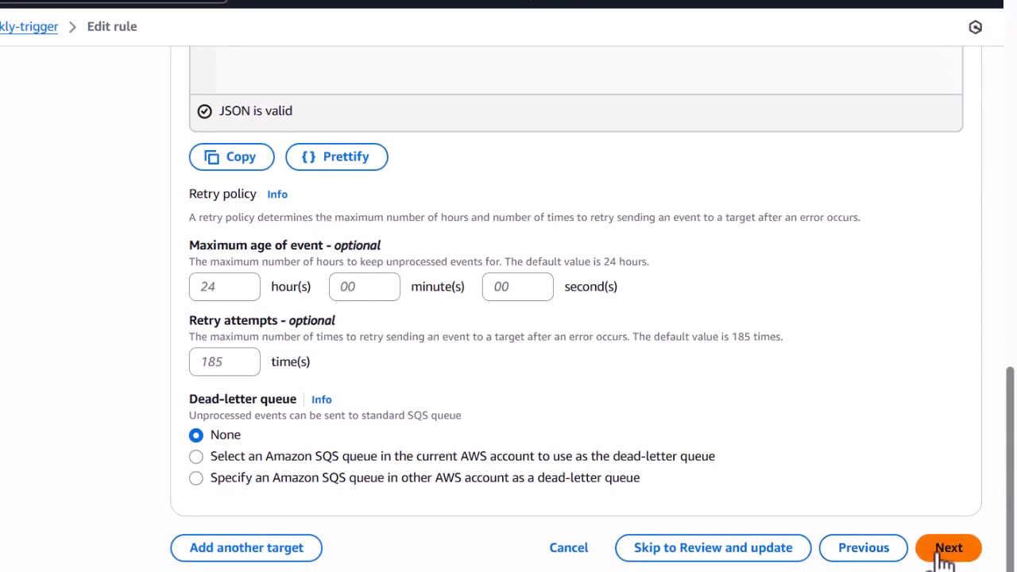
Review and save the updated jira-backups-weekly-trigger rule with its new target input.
{"action": "left_click", "coordinate": [946, 550]}
{"action": "left_click", "coordinate": [984, 342]}
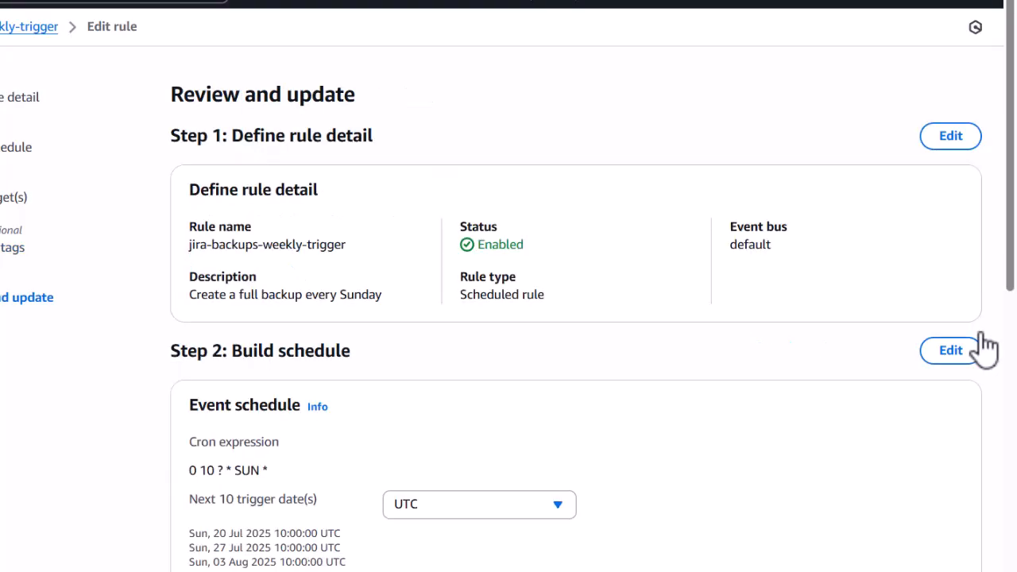
{"action": "scroll", "coordinate": [813, 359], "scroll_direction": "down", "scroll_amount": 7}
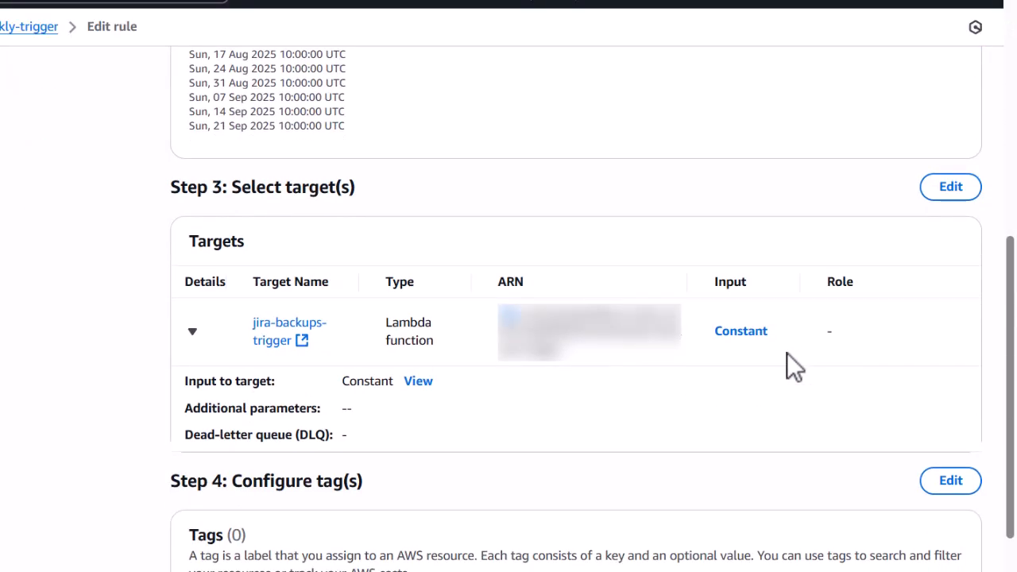
{"action": "scroll", "coordinate": [787, 352], "scroll_direction": "down", "scroll_amount": 1}
{"action": "scroll", "coordinate": [503, 408], "scroll_direction": "up", "scroll_amount": 8}
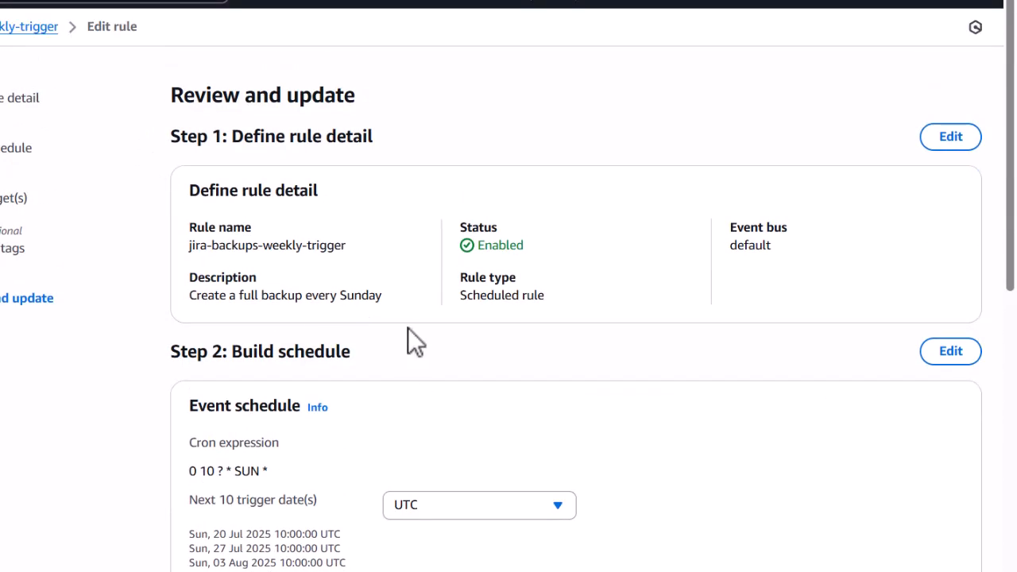
{"action": "scroll", "coordinate": [704, 488], "scroll_direction": "down", "scroll_amount": 10}
{"action": "left_click", "coordinate": [946, 547]}
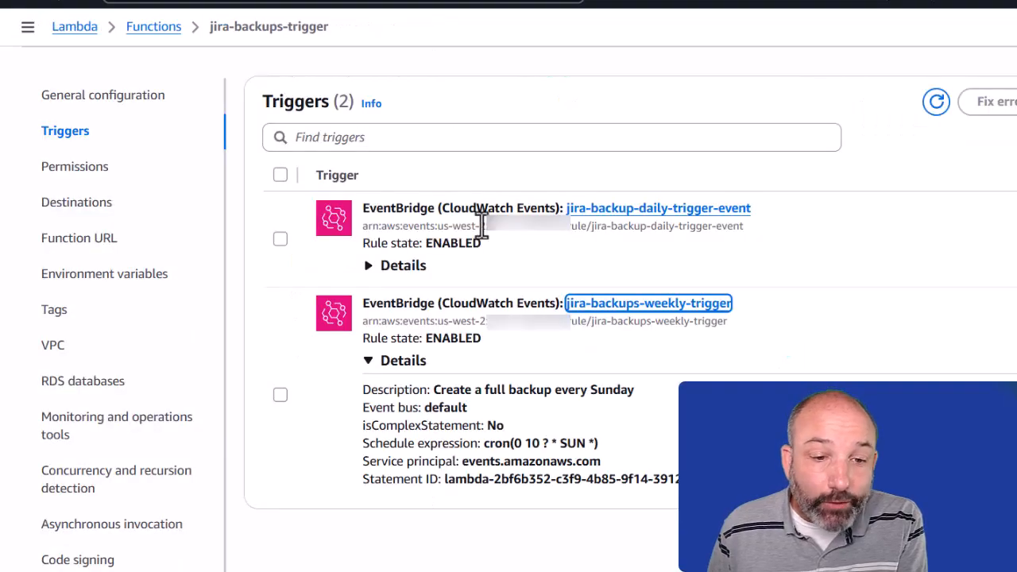
{"action": "scroll", "coordinate": [545, 249], "scroll_direction": "up", "scroll_amount": 3}
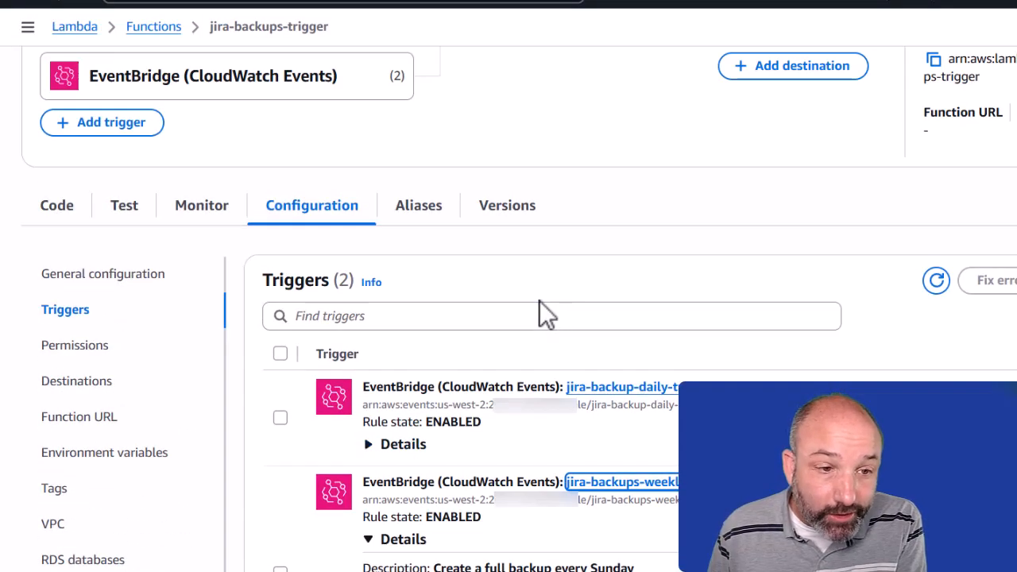
{"action": "scroll", "coordinate": [540, 300], "scroll_direction": "up", "scroll_amount": 2}
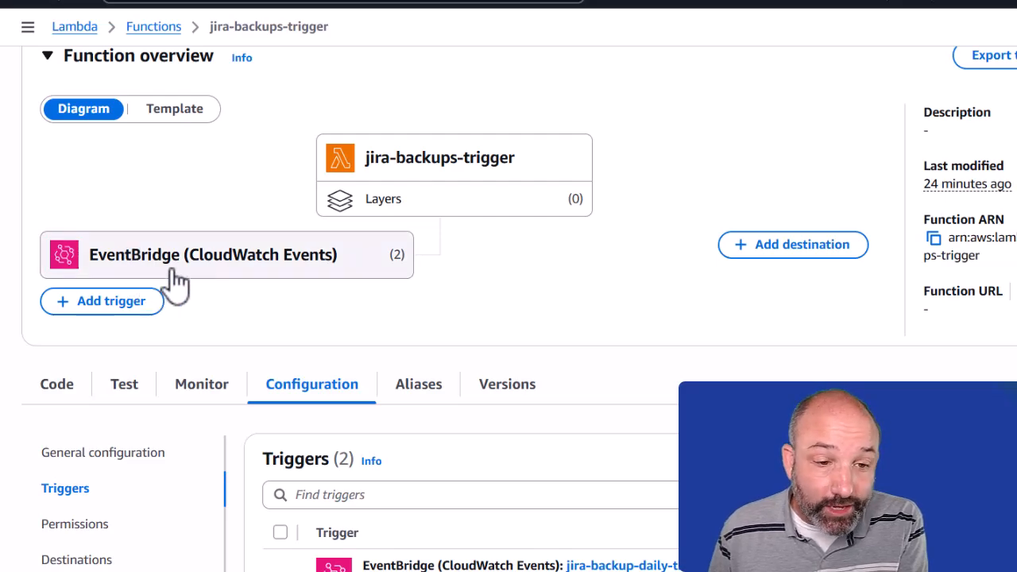
{"action": "scroll", "coordinate": [300, 295], "scroll_direction": "down", "scroll_amount": 3}
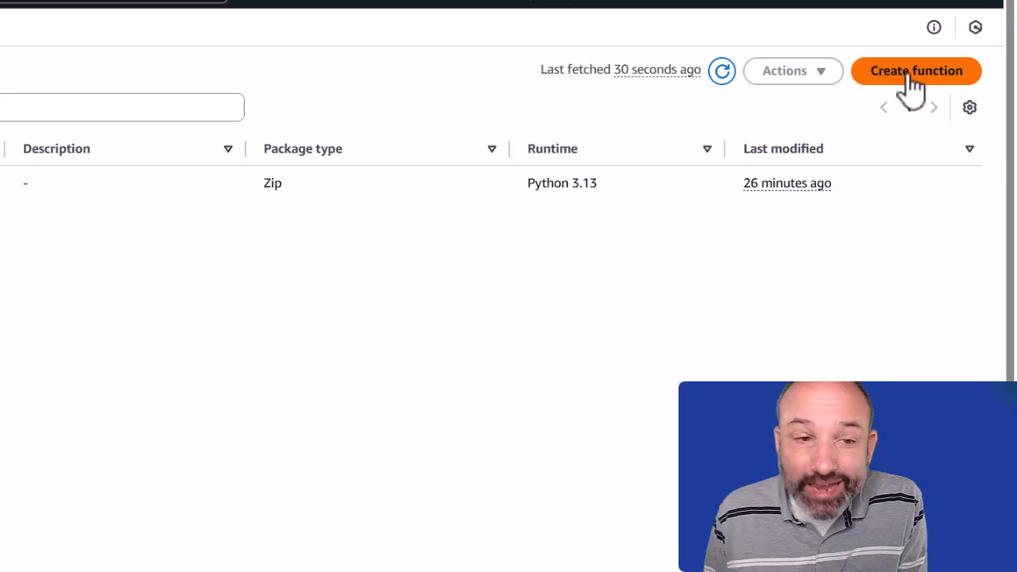
Author a new Lambda function, jira-backups-download, from scratch with the Python 3.13 runtime.
{"action": "left_click", "coordinate": [906, 78]}
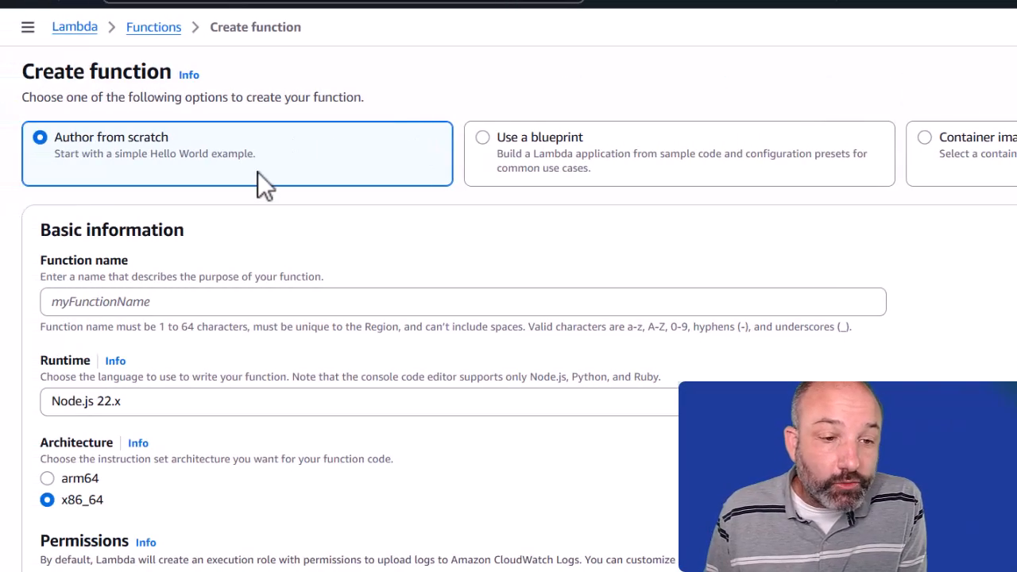
{"action": "left_click", "coordinate": [92, 302]}
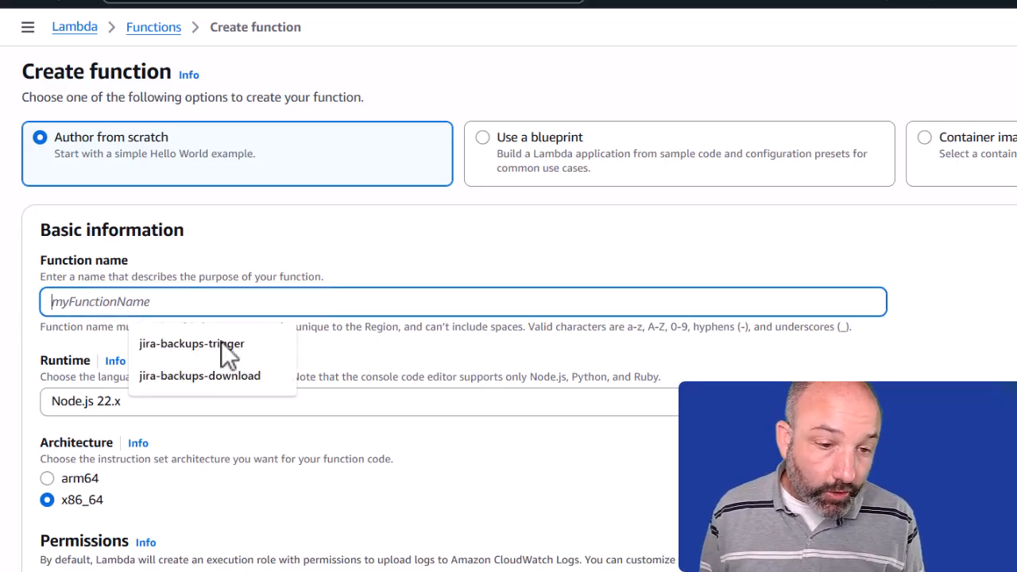
{"action": "left_click", "coordinate": [238, 376]}
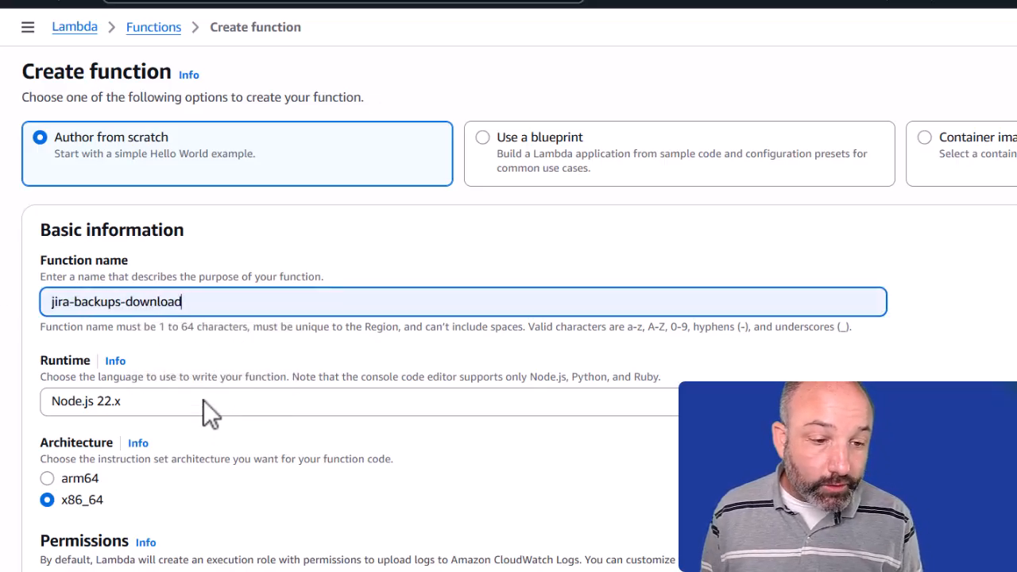
{"action": "left_click", "coordinate": [203, 400]}
{"action": "left_click", "coordinate": [134, 167]}
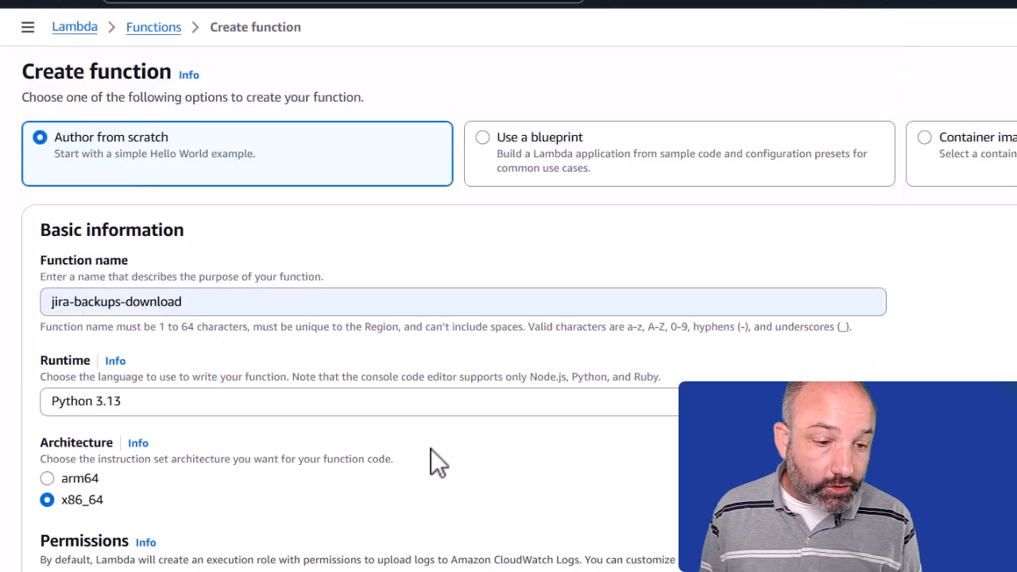
{"action": "scroll", "coordinate": [430, 449], "scroll_direction": "down", "scroll_amount": 3}
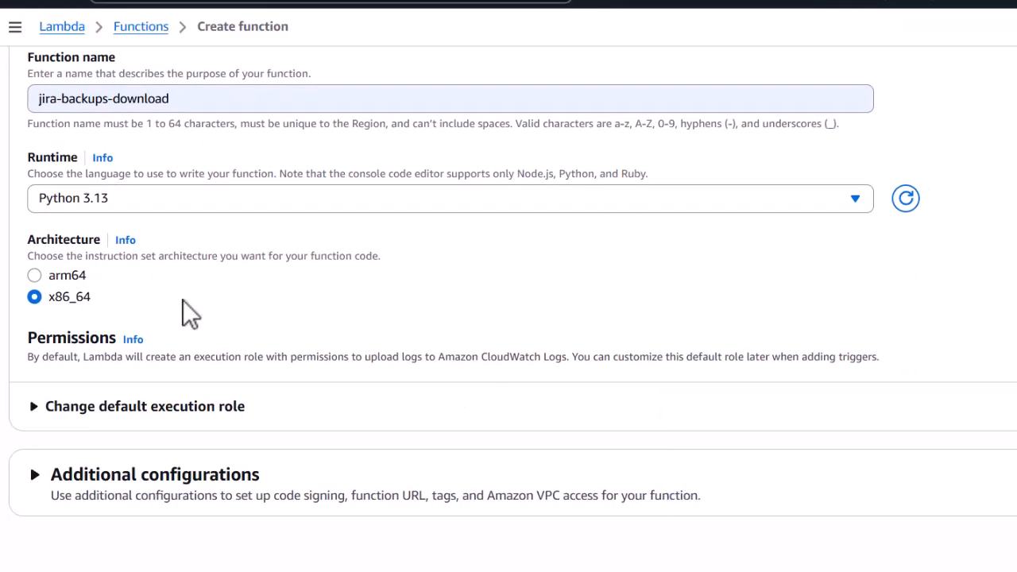
{"action": "left_click", "coordinate": [906, 550]}
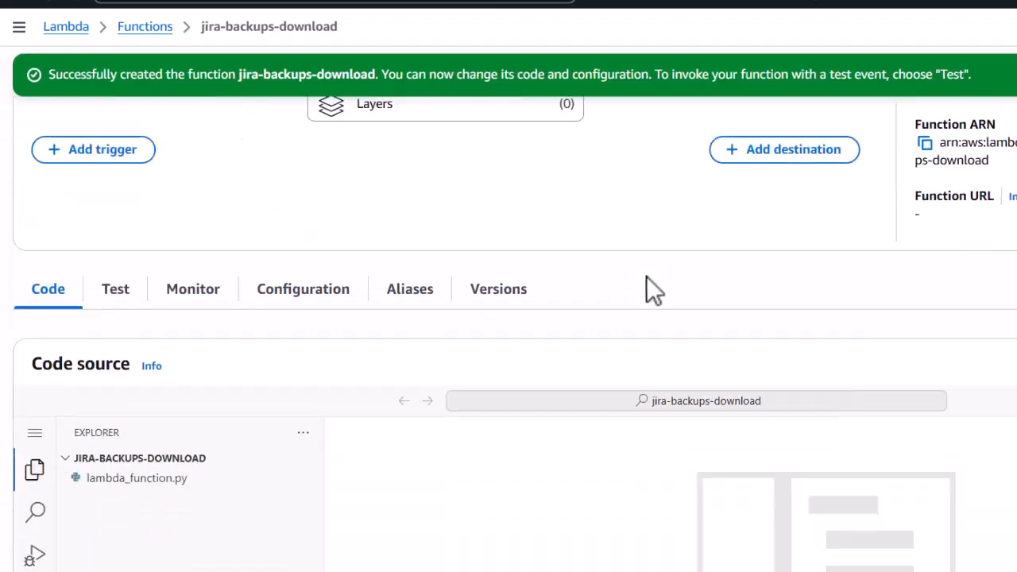
{"action": "scroll", "coordinate": [739, 314], "scroll_direction": "down", "scroll_amount": 2}
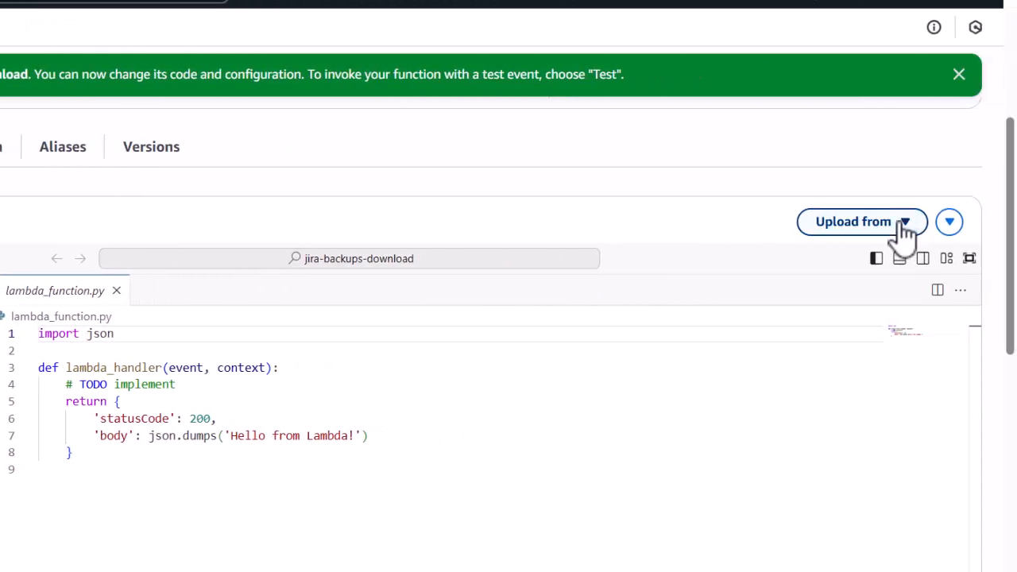
Upload jira-backups-download.zip (1.08 MB) as the function's code and save it.
{"action": "left_click", "coordinate": [884, 226]}
{"action": "left_click", "coordinate": [815, 255]}
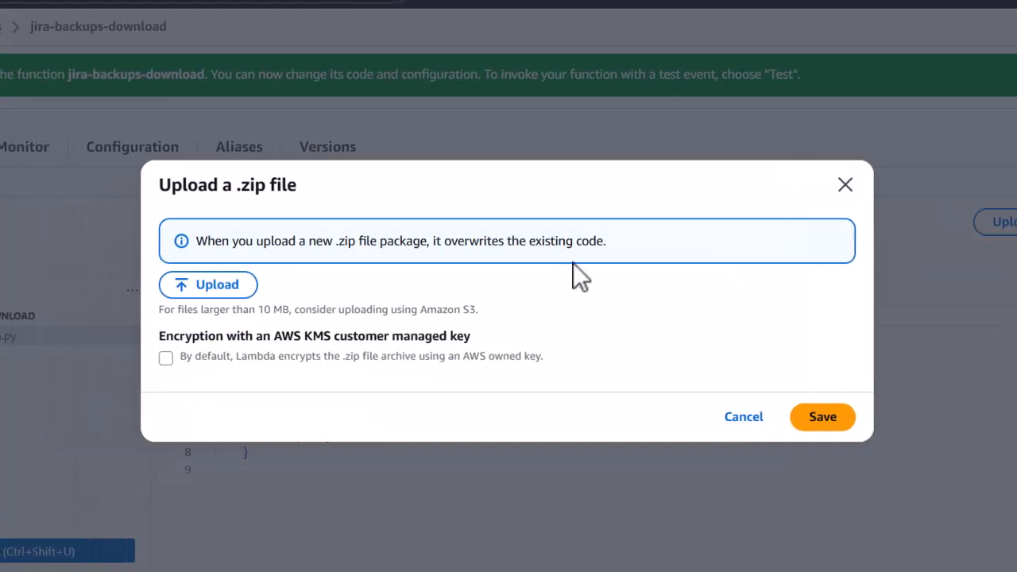
{"action": "left_click", "coordinate": [213, 286]}
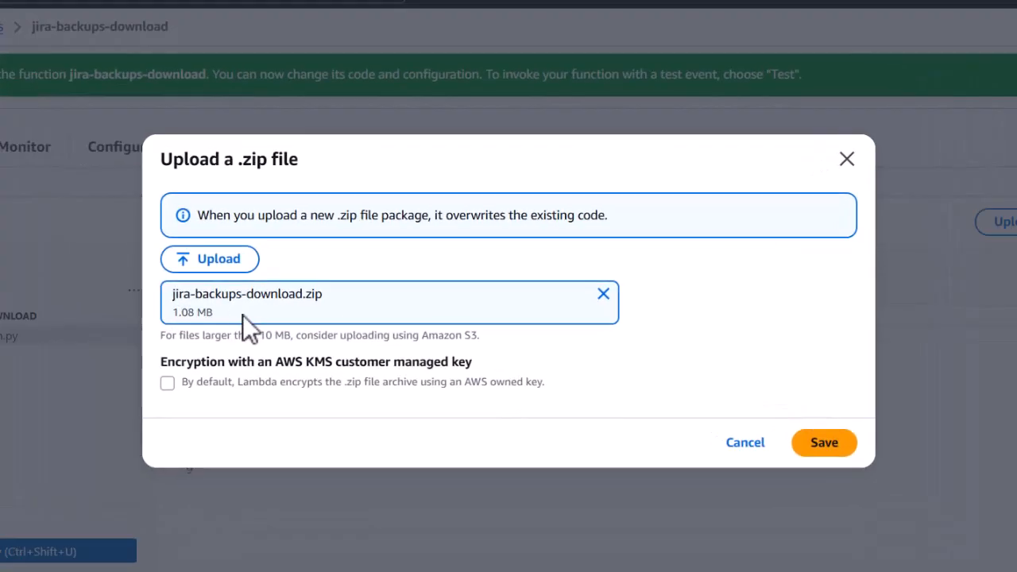
{"action": "left_click", "coordinate": [830, 442]}
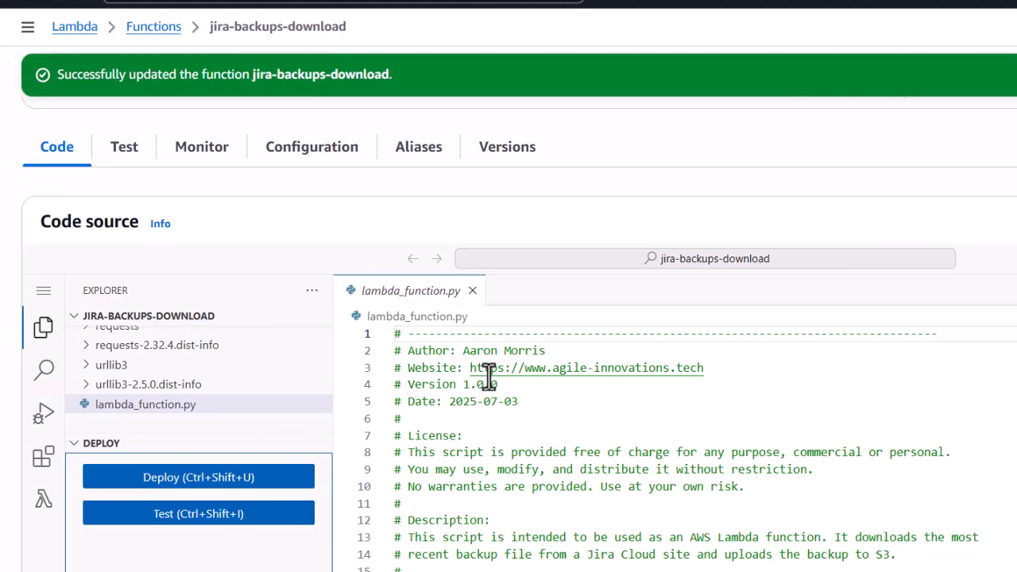
Review the SITE_NAME and secret name examples in lambda_function.py's comments.
{"action": "scroll", "coordinate": [488, 375], "scroll_direction": "down", "scroll_amount": 4}
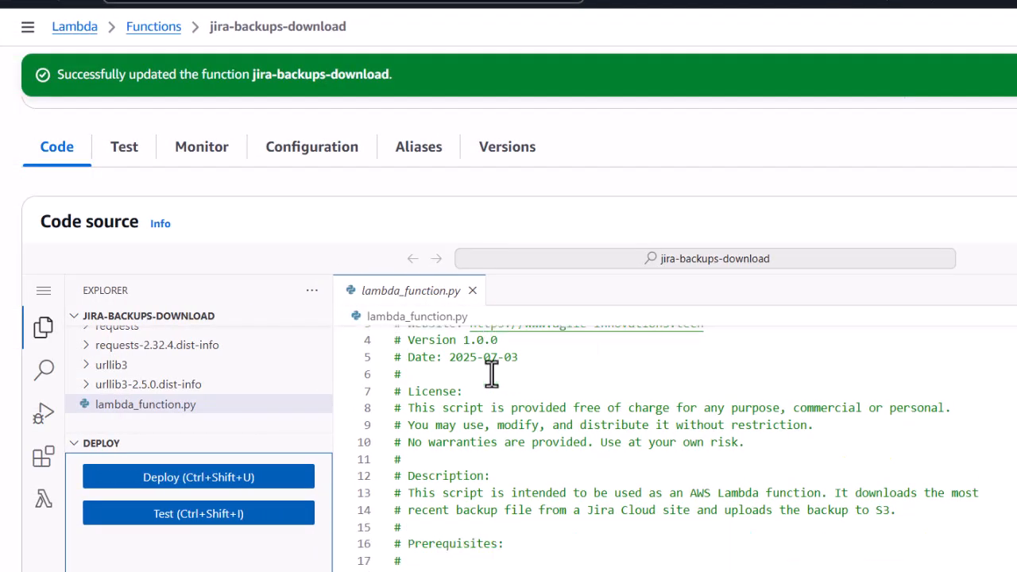
{"action": "scroll", "coordinate": [529, 359], "scroll_direction": "down", "scroll_amount": 3}
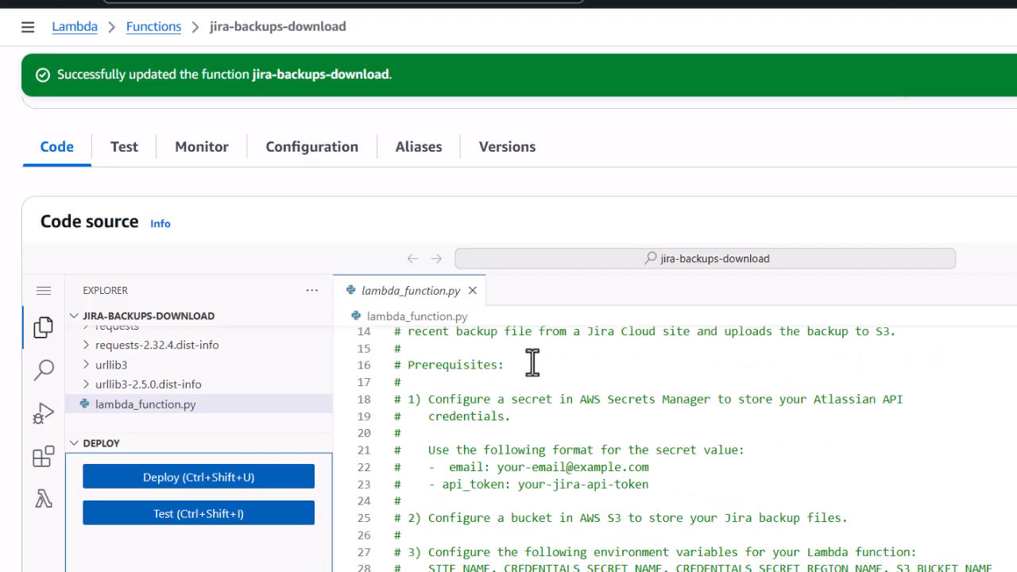
{"action": "scroll", "coordinate": [209, 397], "scroll_direction": "up", "scroll_amount": 2}
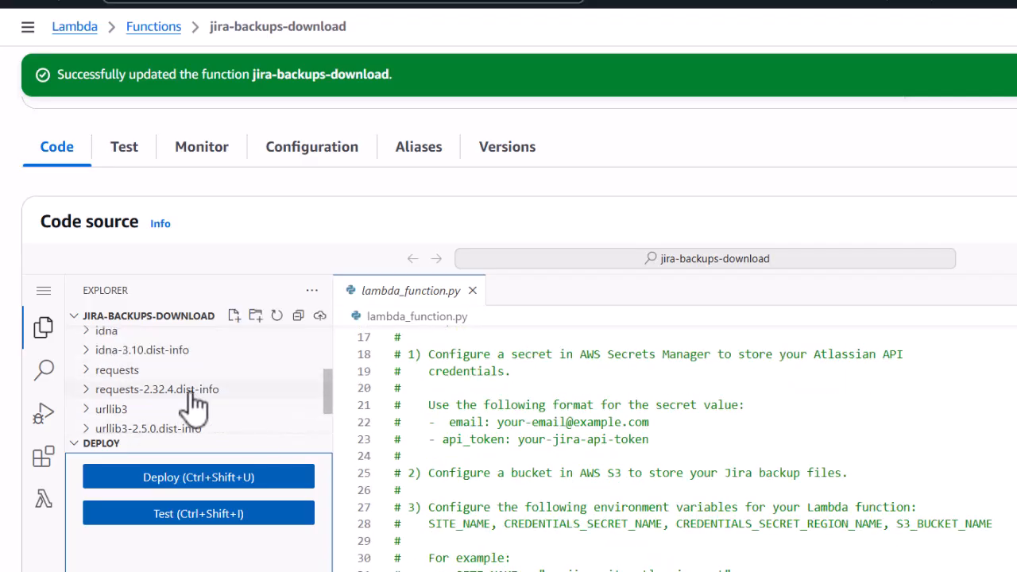
{"action": "scroll", "coordinate": [477, 405], "scroll_direction": "down", "scroll_amount": 2}
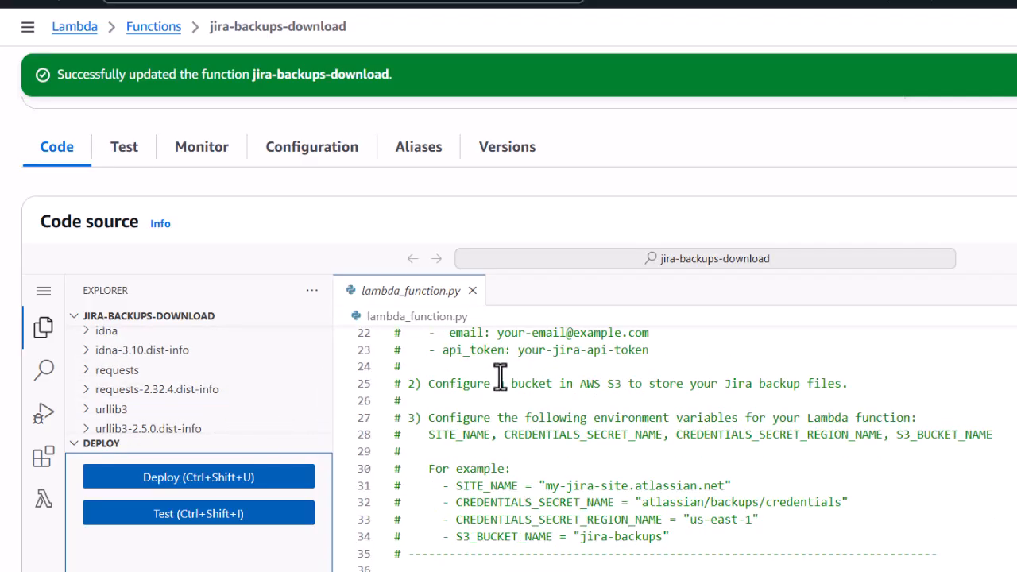
{"action": "scroll", "coordinate": [487, 432], "scroll_direction": "down", "scroll_amount": 1}
{"action": "left_click", "coordinate": [460, 443]}
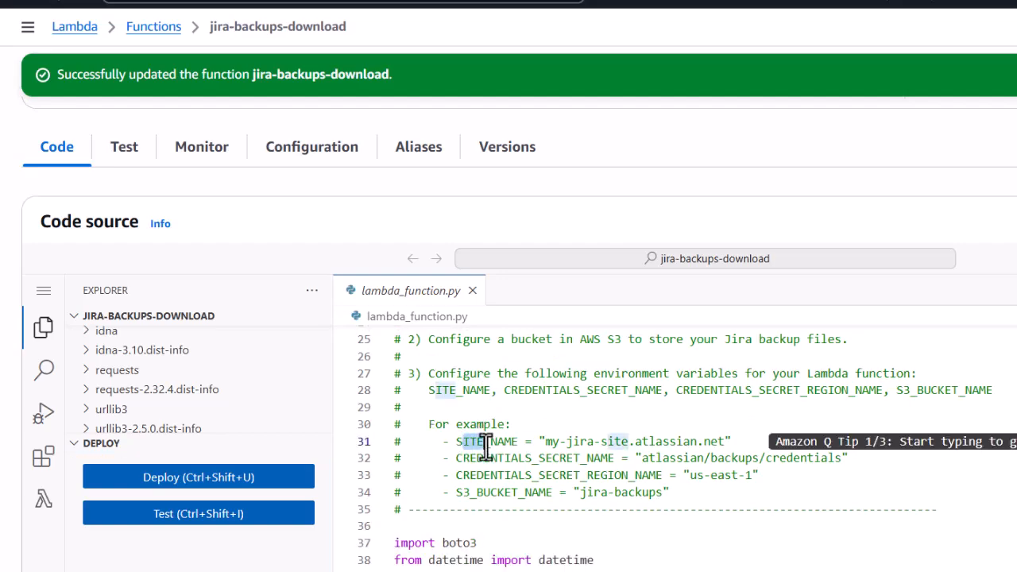
{"action": "left_click", "coordinate": [641, 456]}
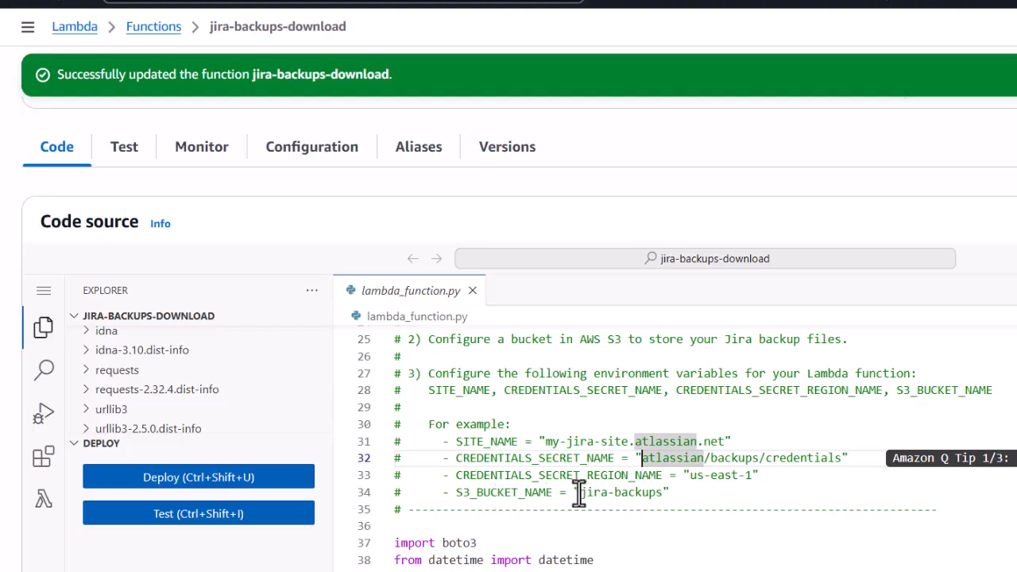
Open the environment variable editor for jira-backups-download.
{"action": "scroll", "coordinate": [204, 420], "scroll_direction": "down", "scroll_amount": 6}
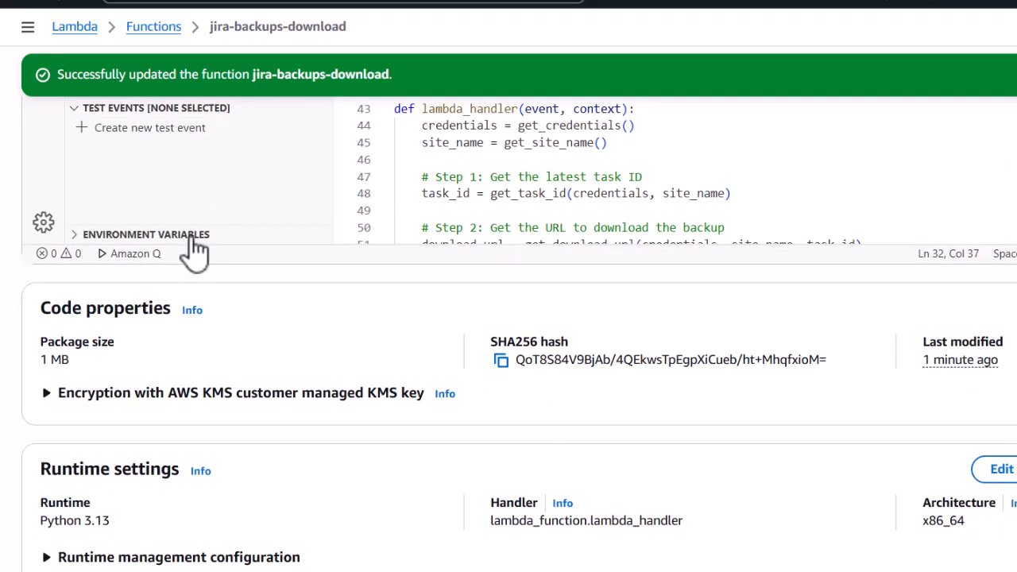
{"action": "left_click", "coordinate": [191, 236]}
{"action": "left_click", "coordinate": [189, 241]}
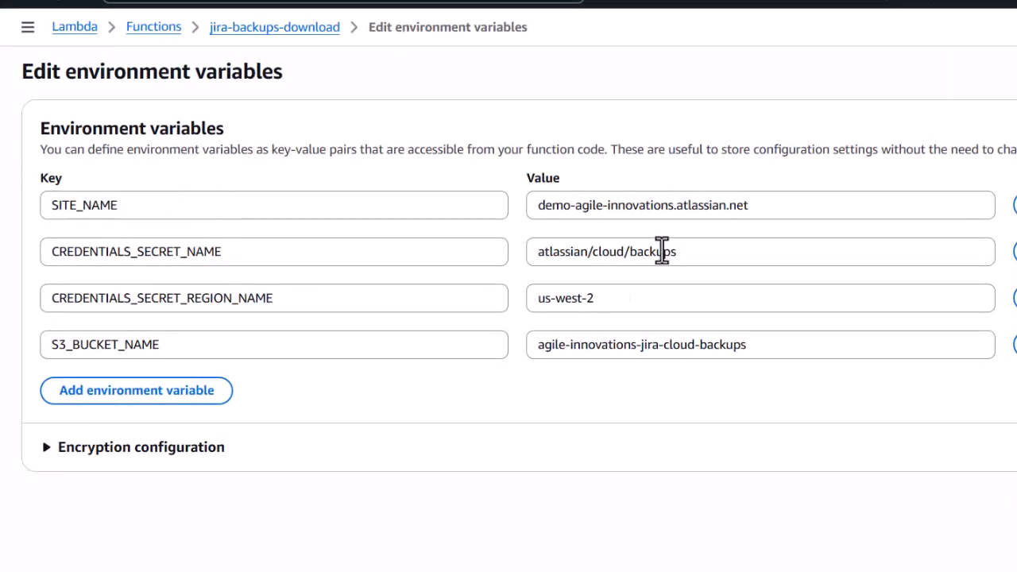
Save SITE_NAME, CREDENTIALS_SECRET_NAME, CREDENTIALS_SECRET_REGION_NAME us-west-2 and S3_BUCKET_NAME variables.
{"action": "double_click", "coordinate": [613, 205]}
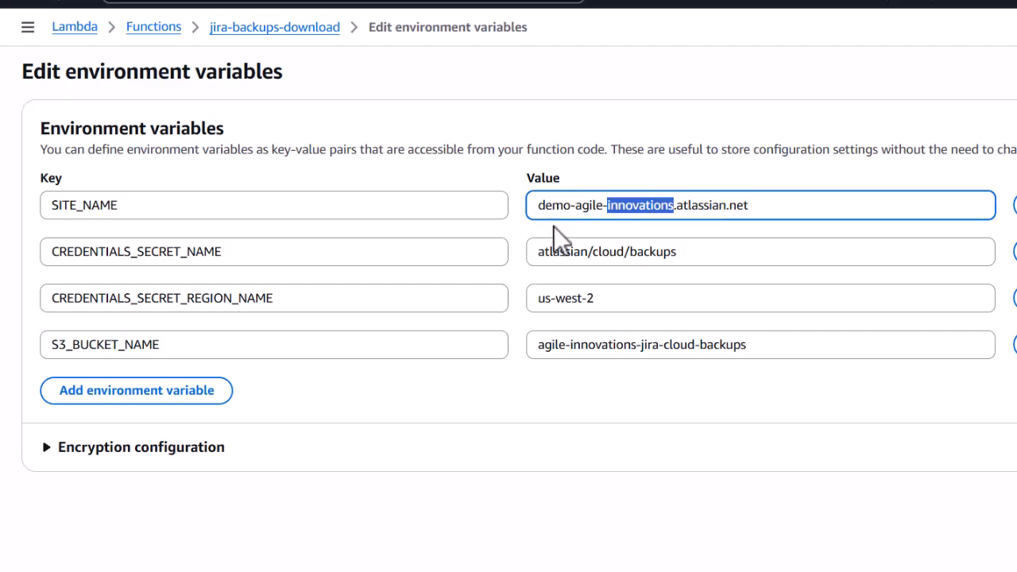
{"action": "left_click", "coordinate": [533, 229]}
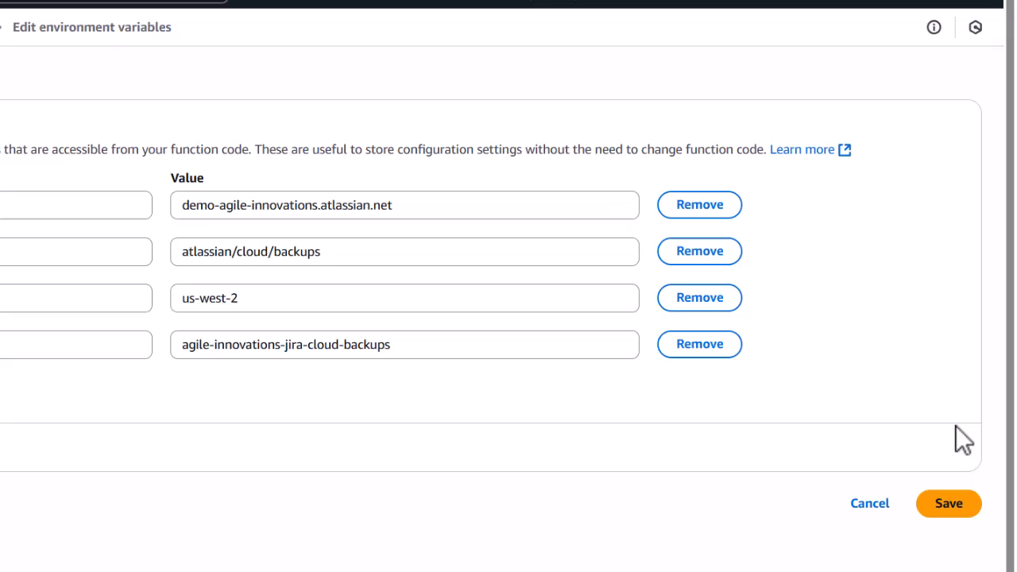
{"action": "left_click", "coordinate": [949, 503]}
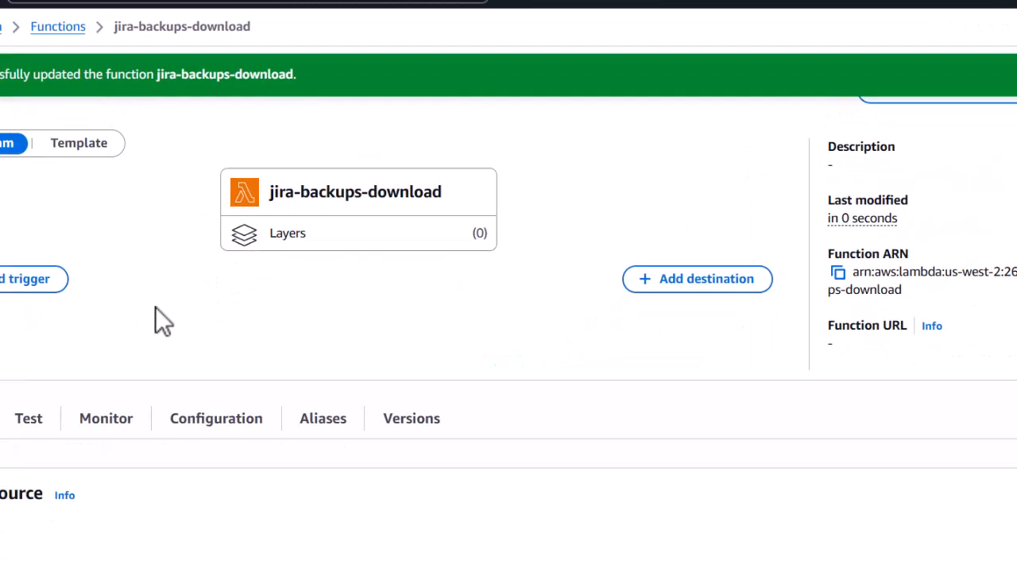
Open execution role jira-backups-download-role-7wkfoear from Configuration > Permissions and show its Add permissions choices.
{"action": "scroll", "coordinate": [281, 311], "scroll_direction": "down", "scroll_amount": 2}
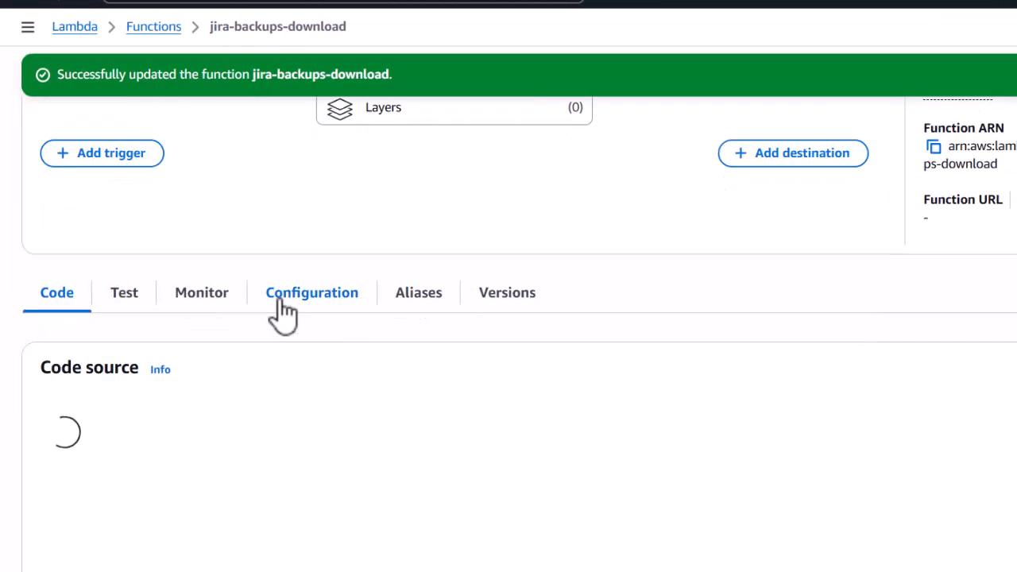
{"action": "left_click", "coordinate": [309, 253]}
{"action": "scroll", "coordinate": [80, 397], "scroll_direction": "down", "scroll_amount": 3}
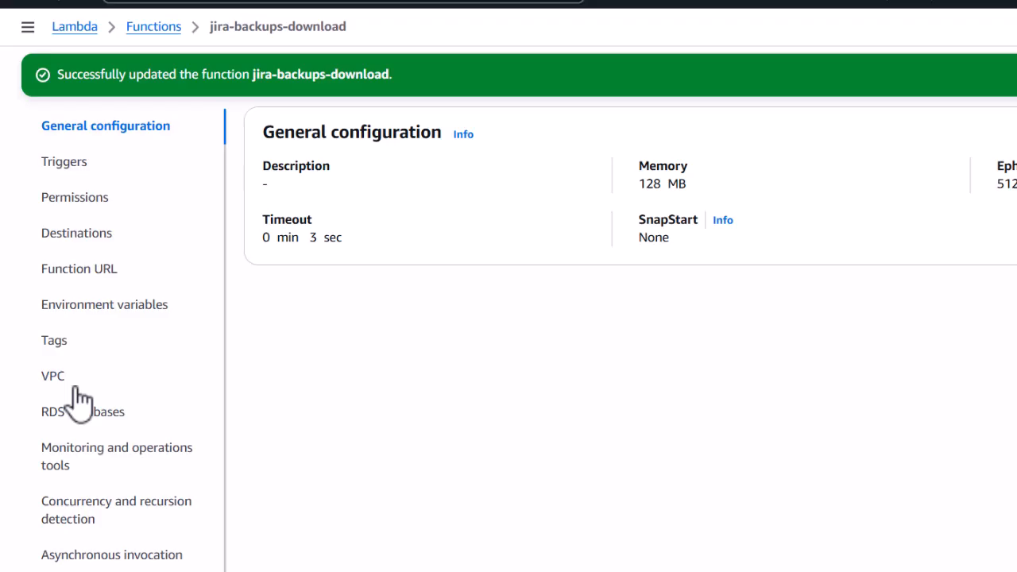
{"action": "left_click", "coordinate": [100, 210]}
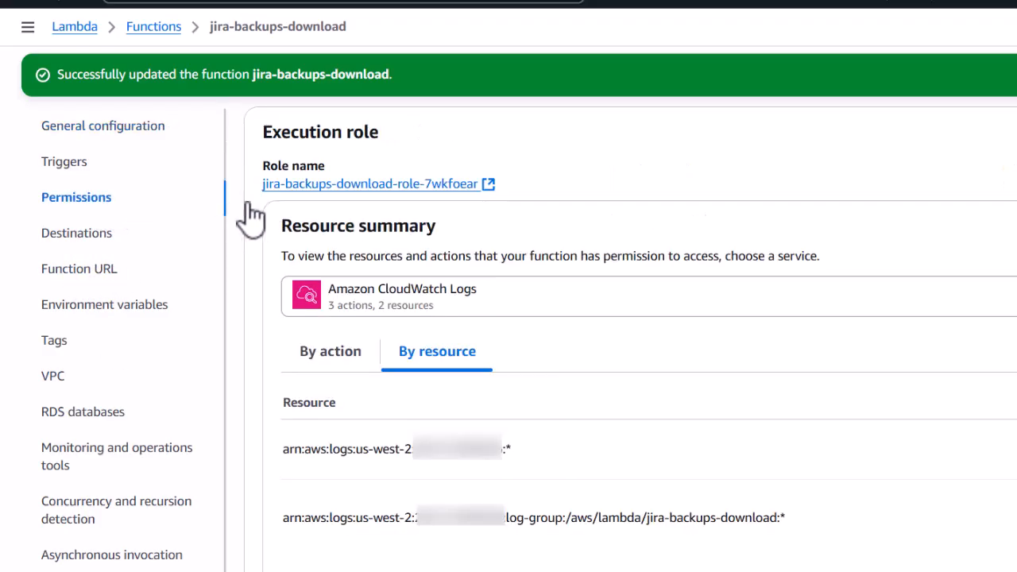
{"action": "left_click", "coordinate": [489, 184]}
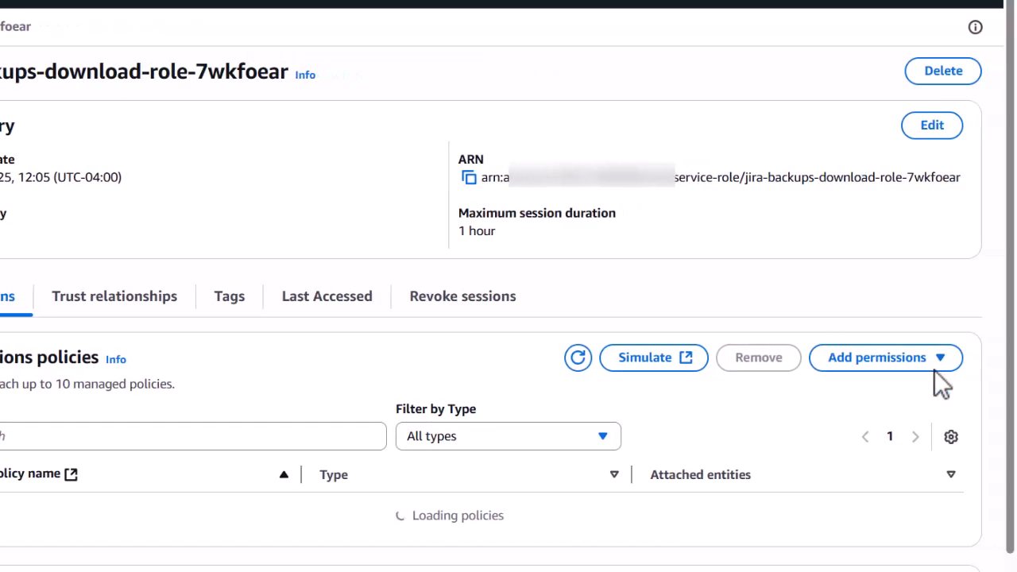
{"action": "left_click", "coordinate": [930, 364]}
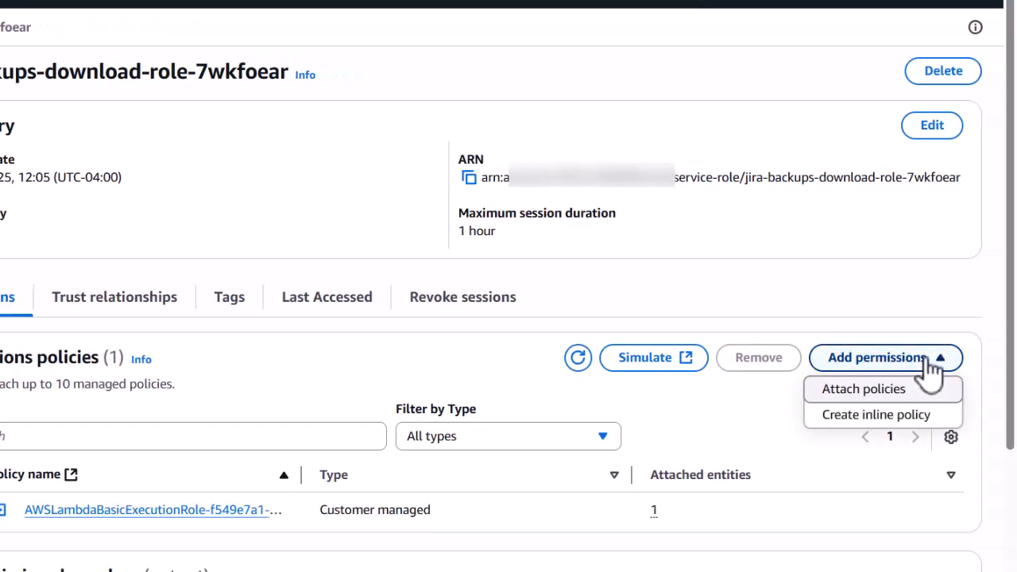
Start an inline policy allowing the Secrets Manager GetSecretValue read action.
{"action": "left_click", "coordinate": [892, 415]}
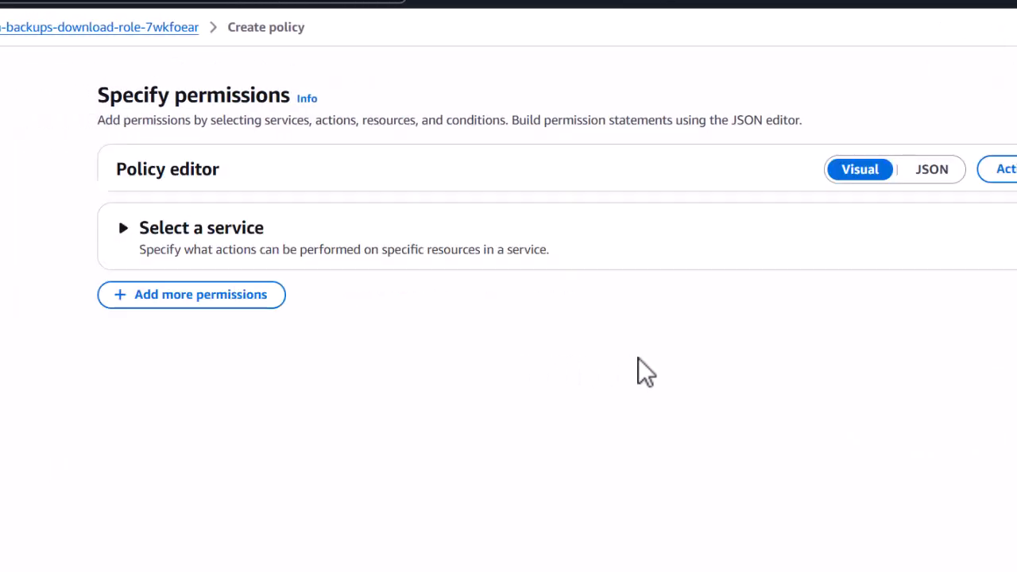
{"action": "left_click", "coordinate": [284, 309]}
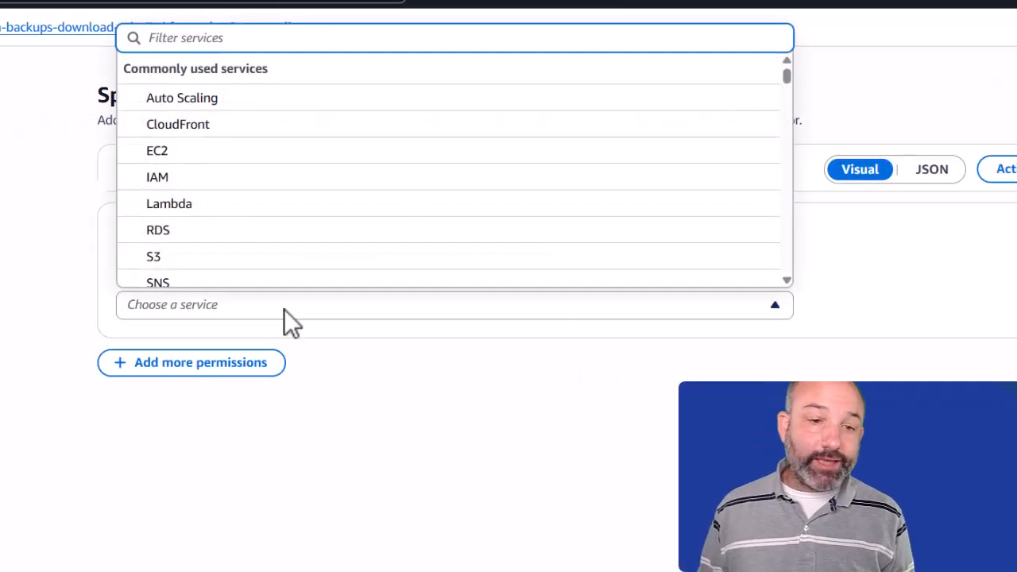
{"action": "type", "text": "secr"}
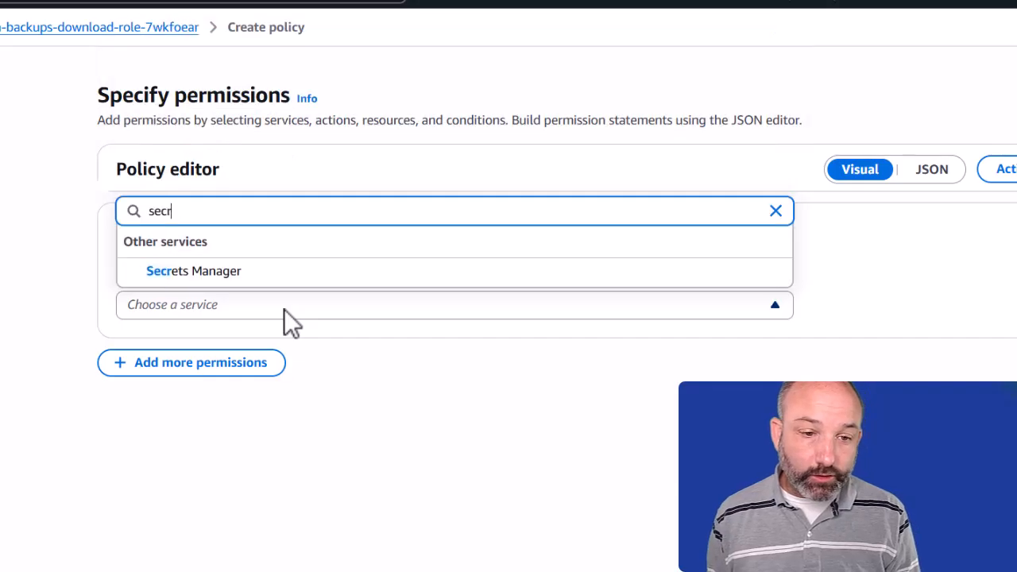
{"action": "type", "text": "et"}
{"action": "left_click", "coordinate": [228, 271]}
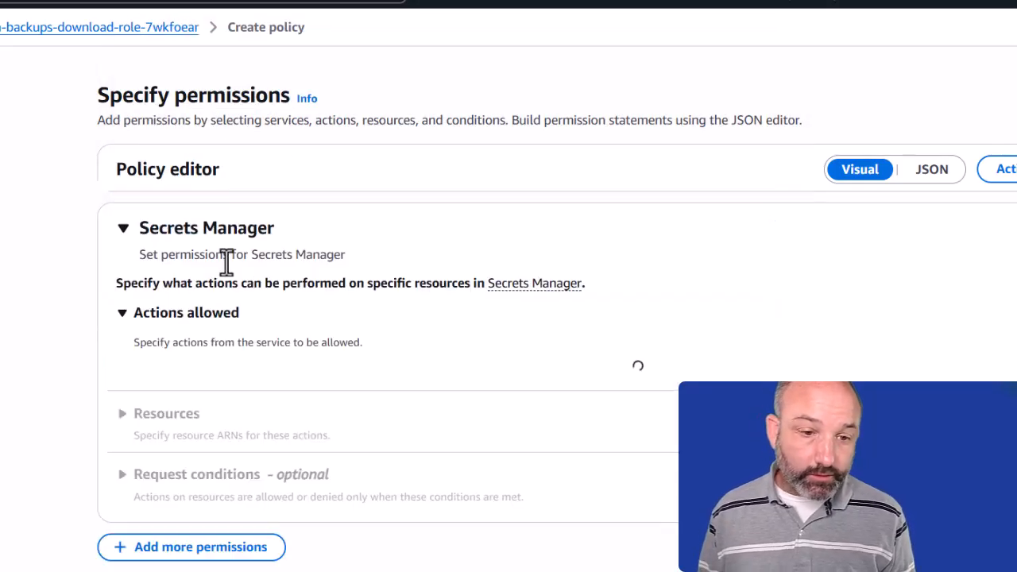
{"action": "scroll", "coordinate": [231, 310], "scroll_direction": "down", "scroll_amount": 3}
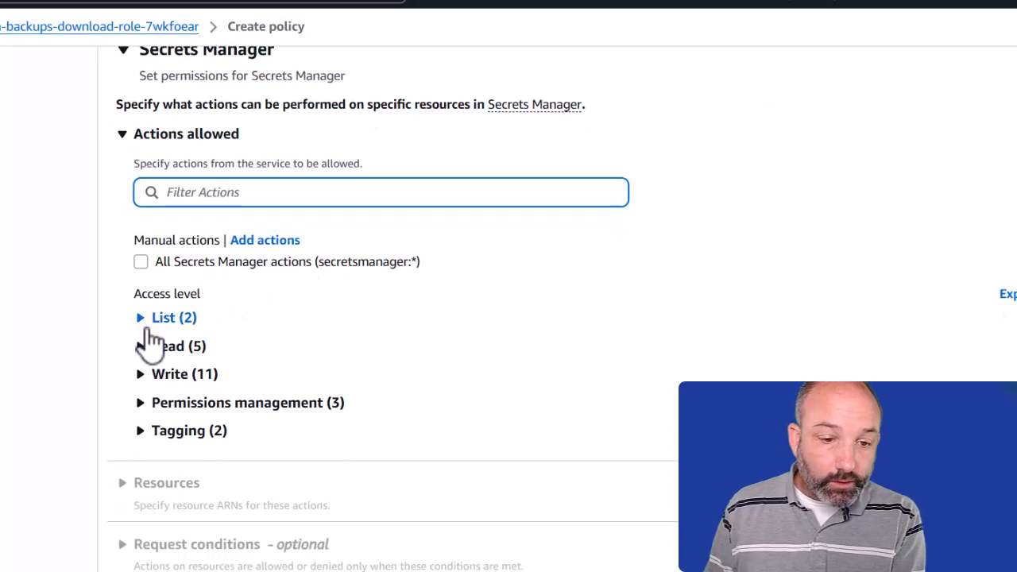
{"action": "left_click", "coordinate": [139, 346]}
{"action": "scroll", "coordinate": [192, 368], "scroll_direction": "down", "scroll_amount": 3}
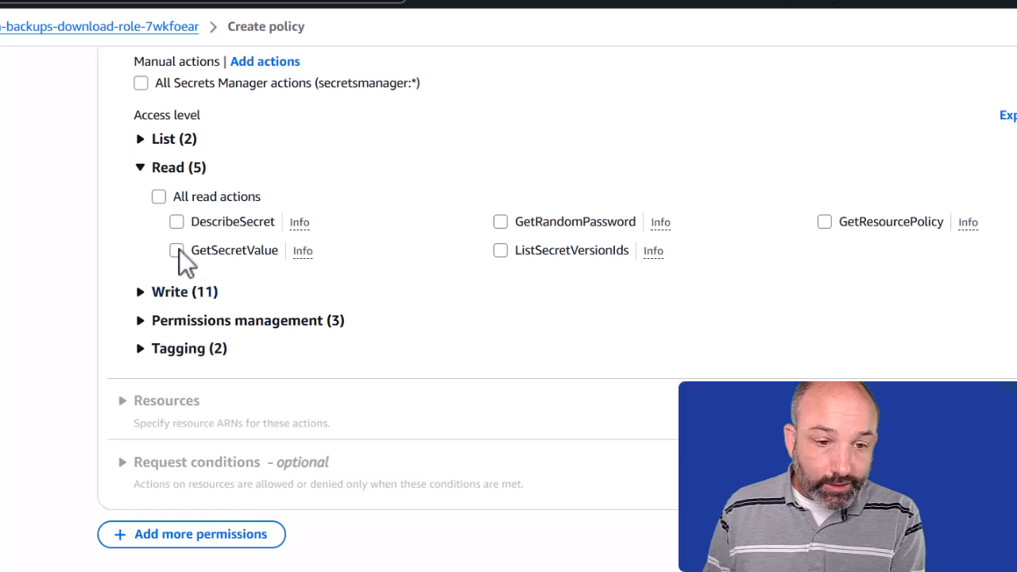
{"action": "left_click", "coordinate": [176, 250]}
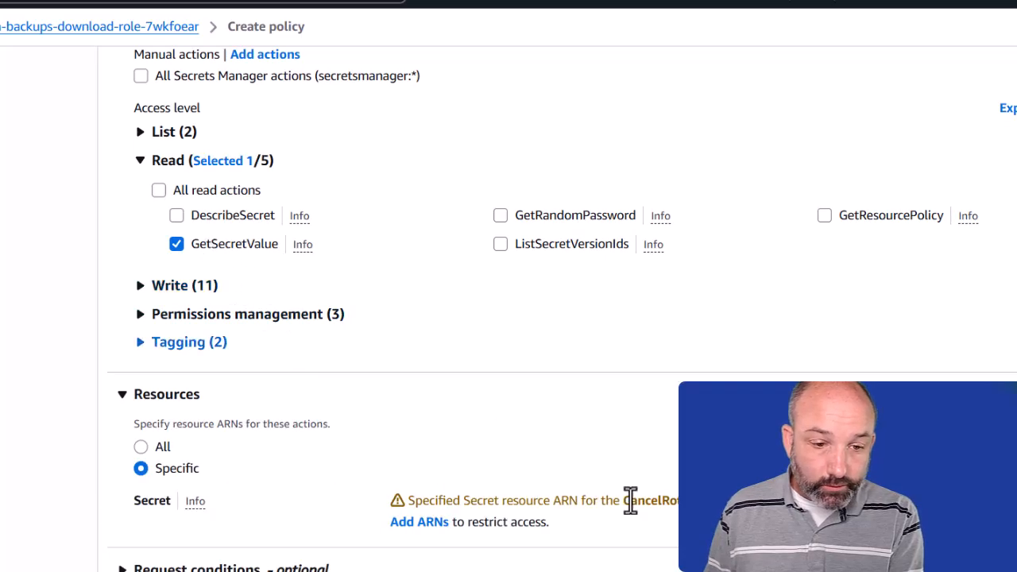
Limit GetSecretValue to the atlassian/cloud/backups-dp7rQL secret ARN and add another permission block.
{"action": "scroll", "coordinate": [549, 366], "scroll_direction": "down", "scroll_amount": 2}
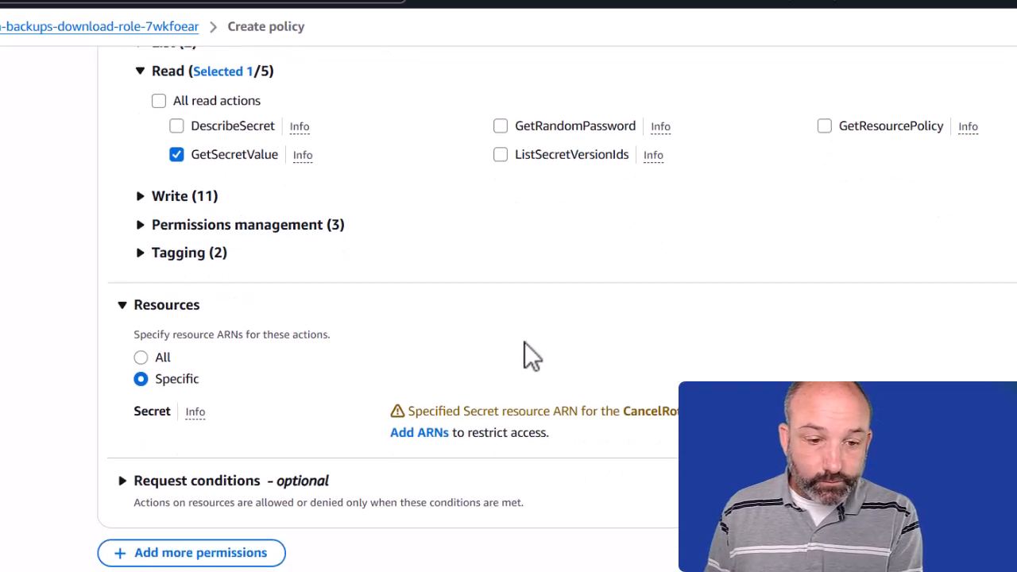
{"action": "left_click", "coordinate": [417, 435]}
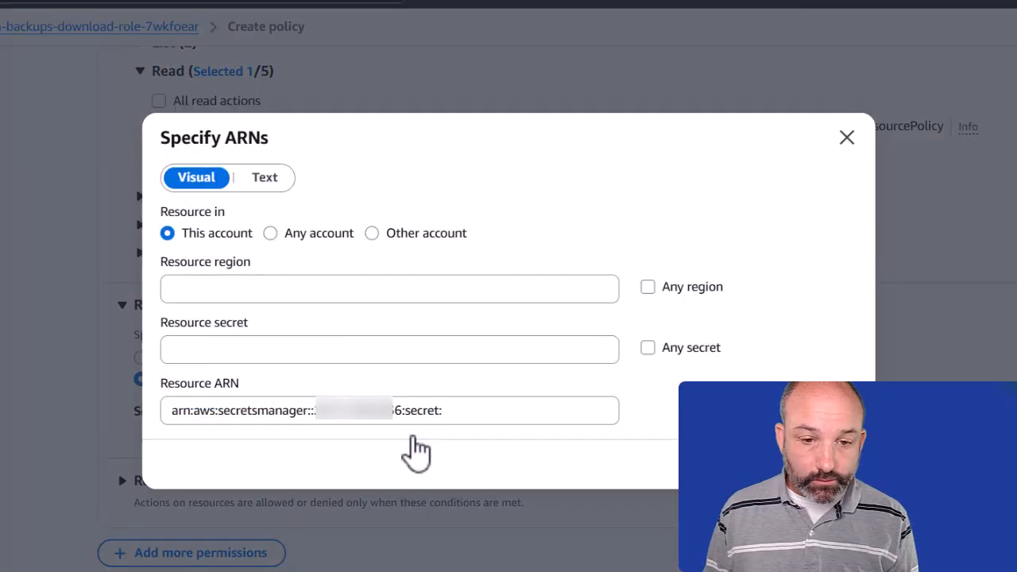
{"action": "triple_click", "coordinate": [453, 411]}
{"action": "key", "text": "ctrl+v"}
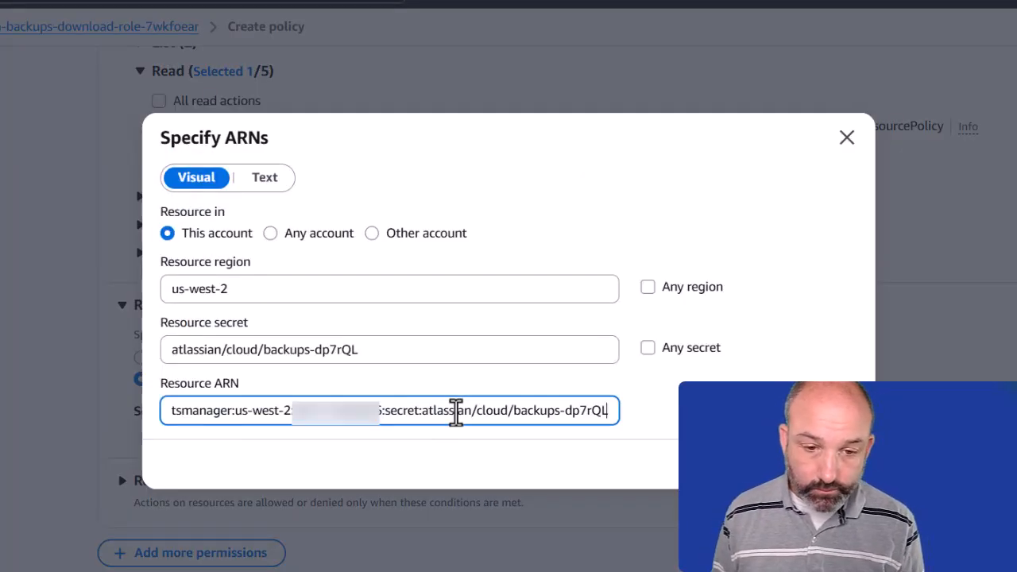
{"action": "left_click", "coordinate": [804, 467]}
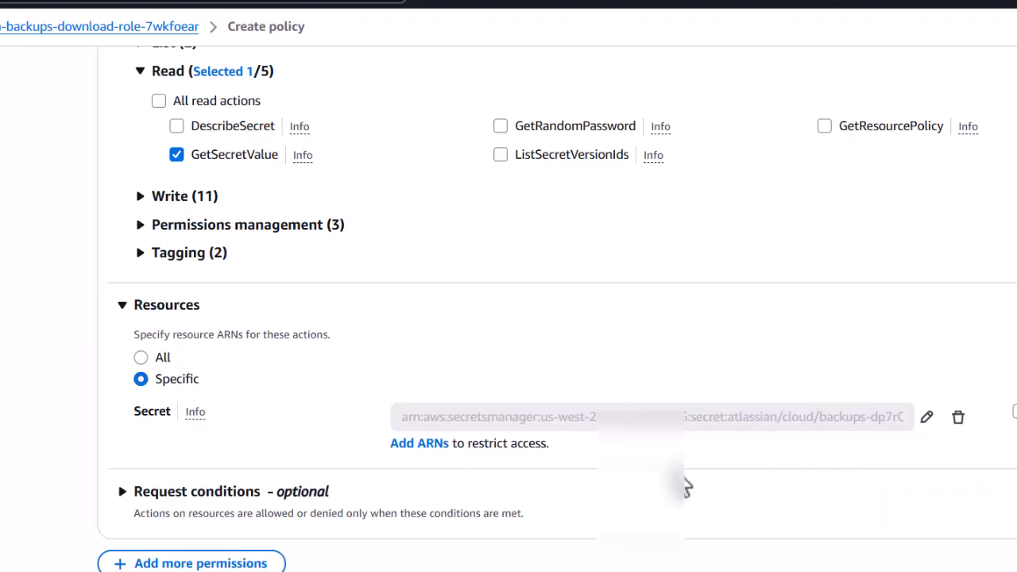
{"action": "scroll", "coordinate": [619, 349], "scroll_direction": "up", "scroll_amount": 2}
{"action": "scroll", "coordinate": [618, 350], "scroll_direction": "down", "scroll_amount": 3}
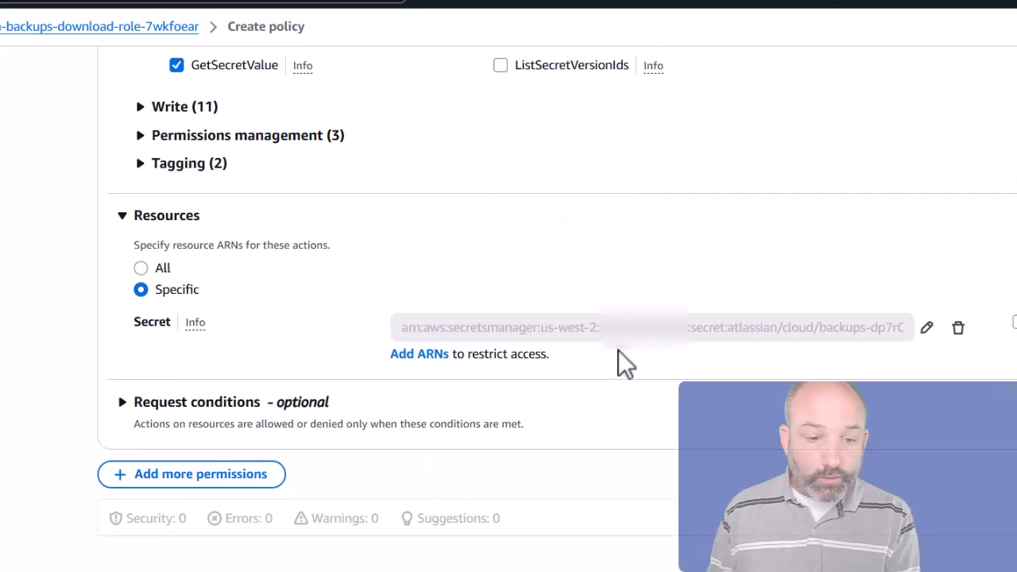
{"action": "left_click", "coordinate": [236, 487]}
Add S3 to the second block and allow the PutObject write action.
{"action": "scroll", "coordinate": [255, 324], "scroll_direction": "down", "scroll_amount": 2}
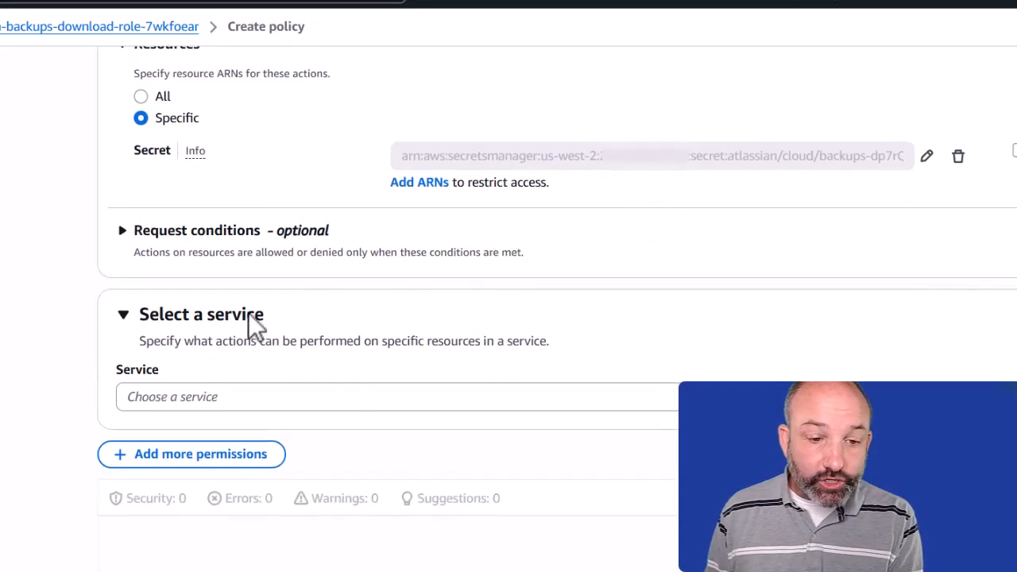
{"action": "left_click", "coordinate": [180, 395]}
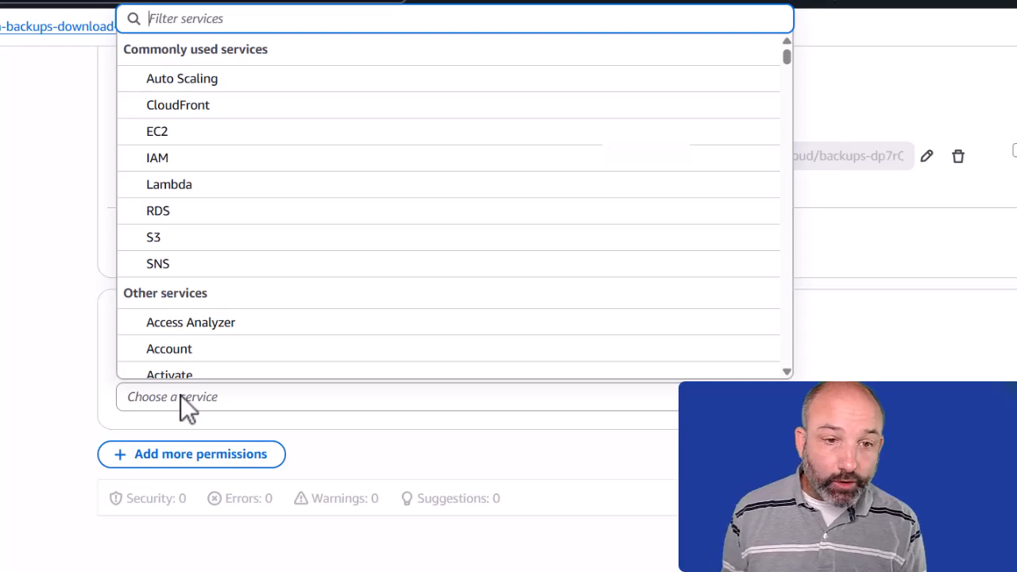
{"action": "left_click", "coordinate": [272, 243]}
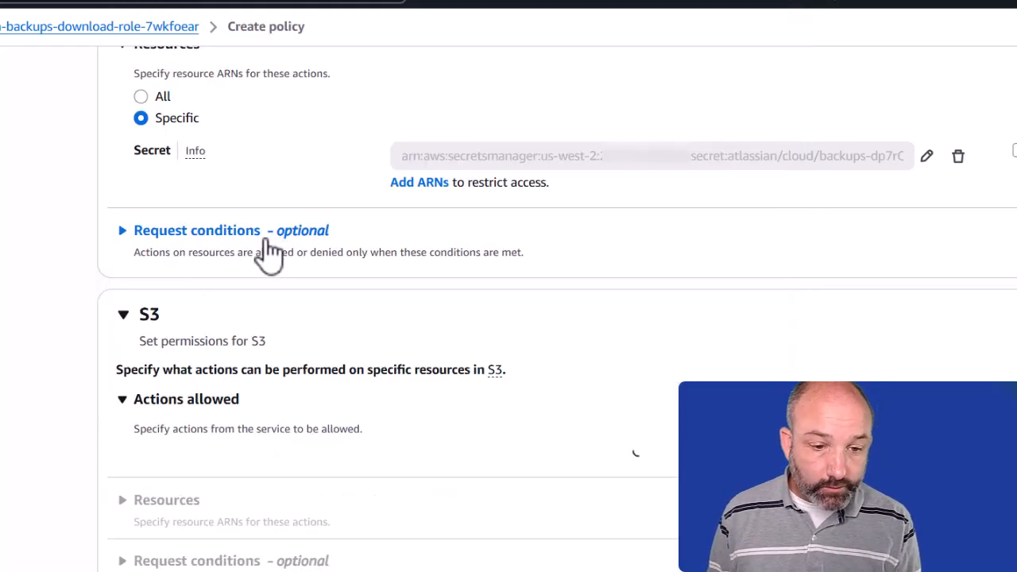
{"action": "scroll", "coordinate": [267, 254], "scroll_direction": "down", "scroll_amount": 3}
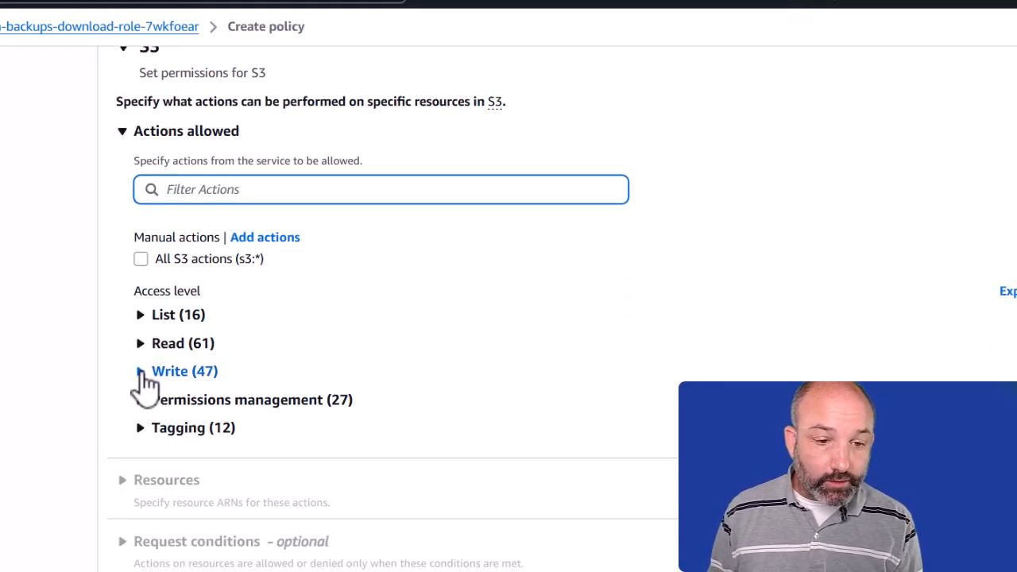
{"action": "left_click", "coordinate": [141, 371]}
{"action": "scroll", "coordinate": [148, 345], "scroll_direction": "down", "scroll_amount": 3}
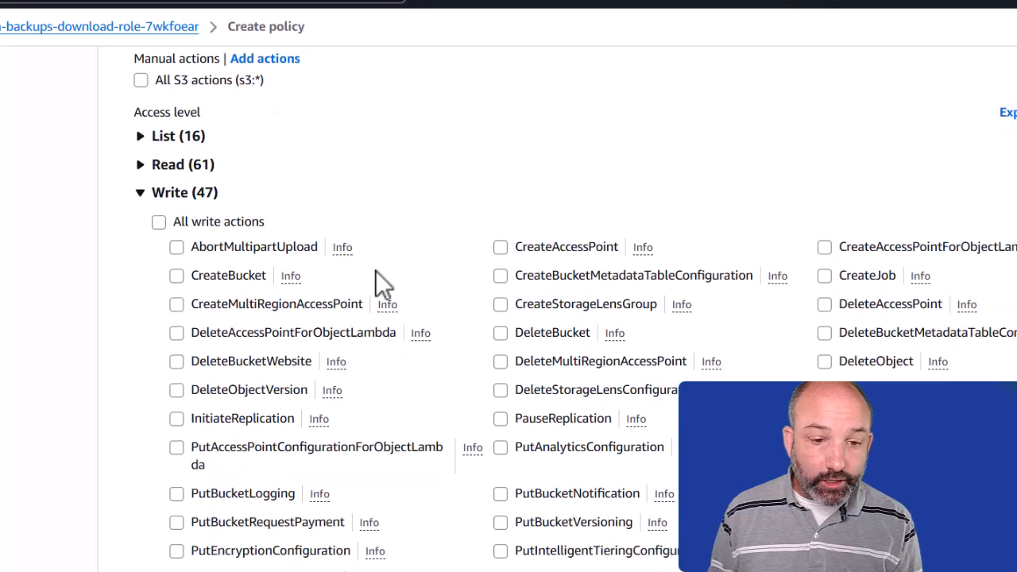
{"action": "scroll", "coordinate": [405, 242], "scroll_direction": "down", "scroll_amount": 3}
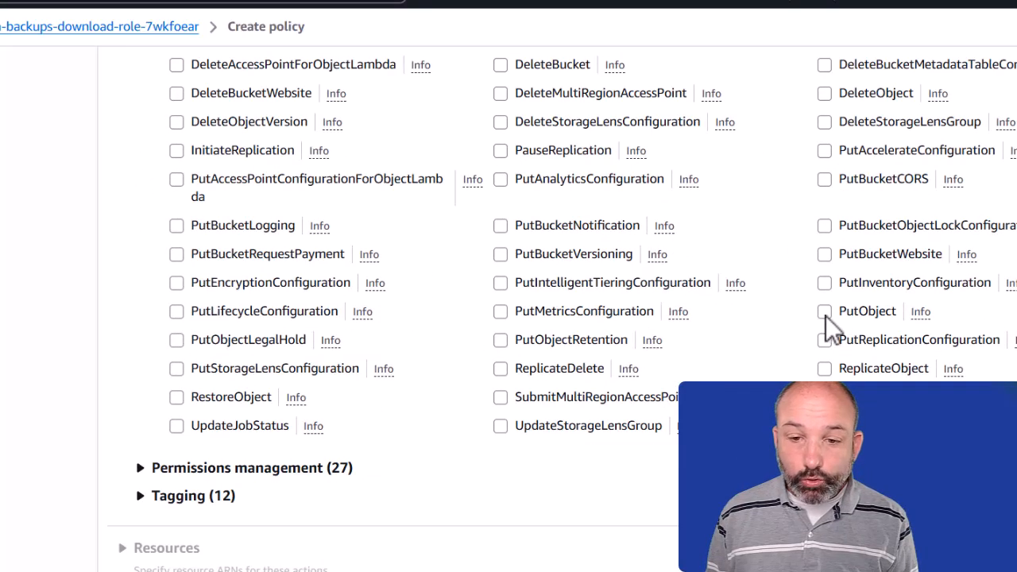
{"action": "left_click", "coordinate": [825, 315]}
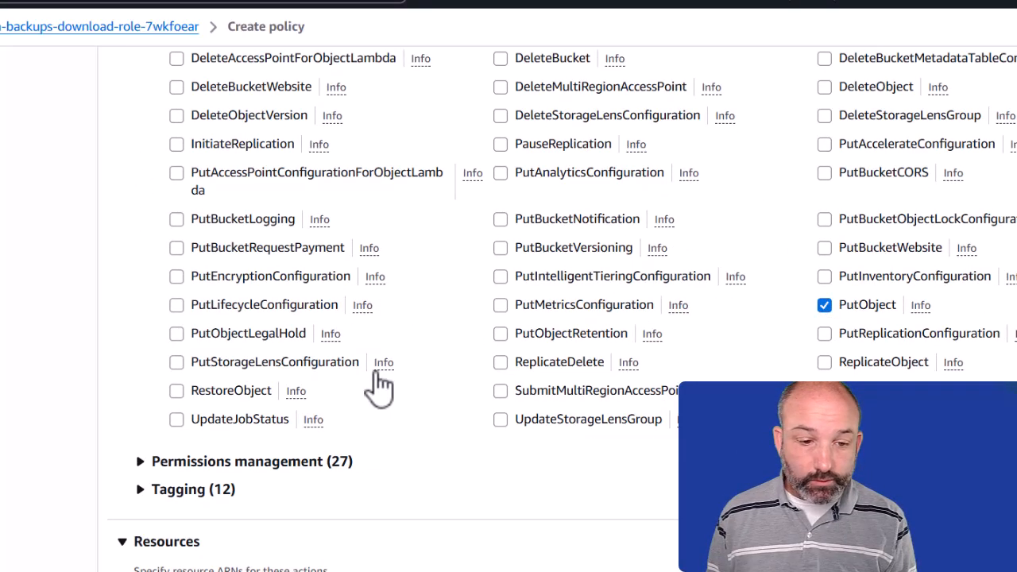
Restrict PutObject to any object in agile-innovations-jira-cloud-backups and proceed to review.
{"action": "scroll", "coordinate": [380, 386], "scroll_direction": "down", "scroll_amount": 3}
{"action": "left_click", "coordinate": [429, 401]}
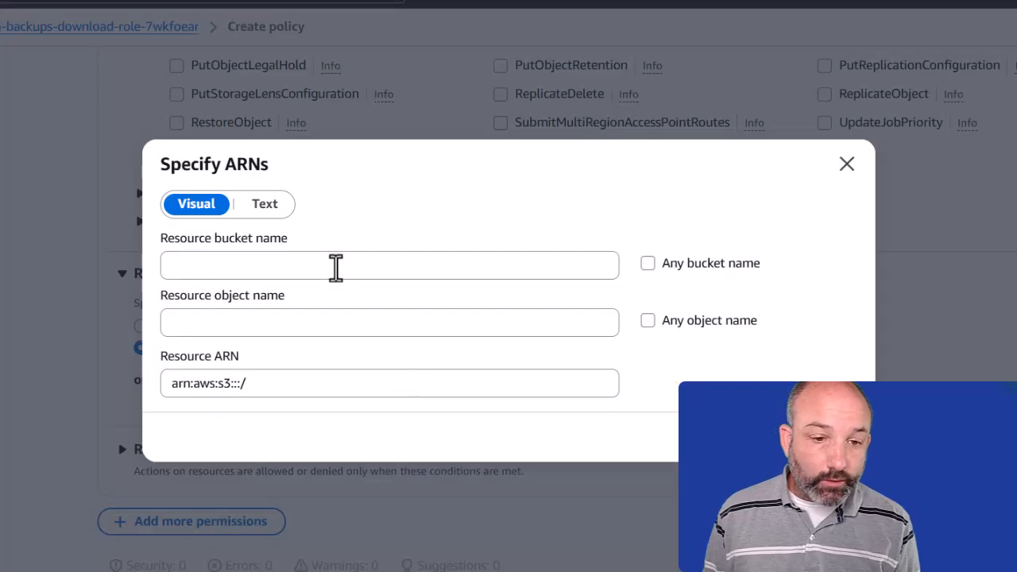
{"action": "left_click", "coordinate": [335, 267]}
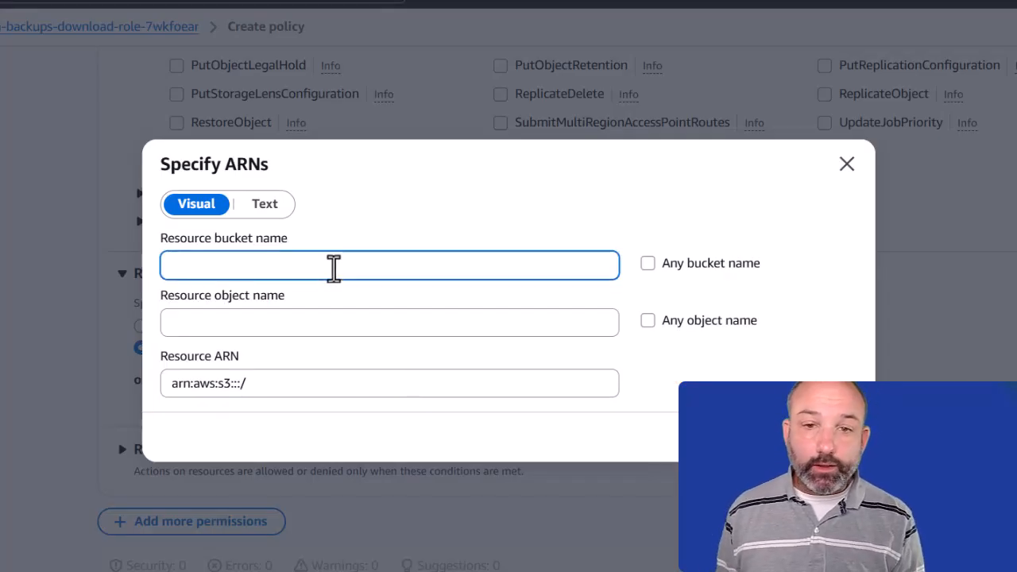
{"action": "type", "text": "agile-innovations-jira-cloud-backups"}
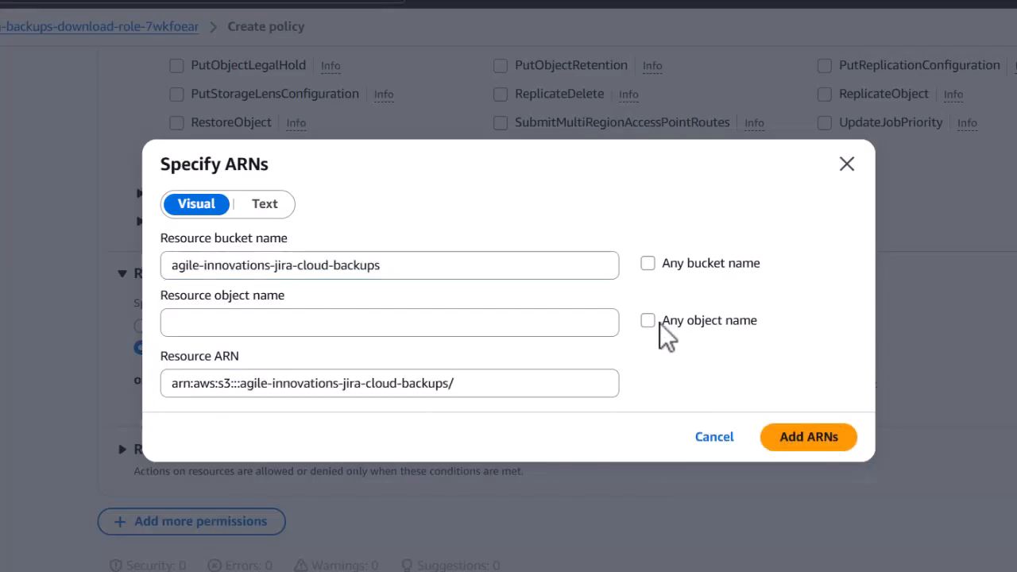
{"action": "left_click", "coordinate": [657, 322]}
{"action": "left_click", "coordinate": [791, 437]}
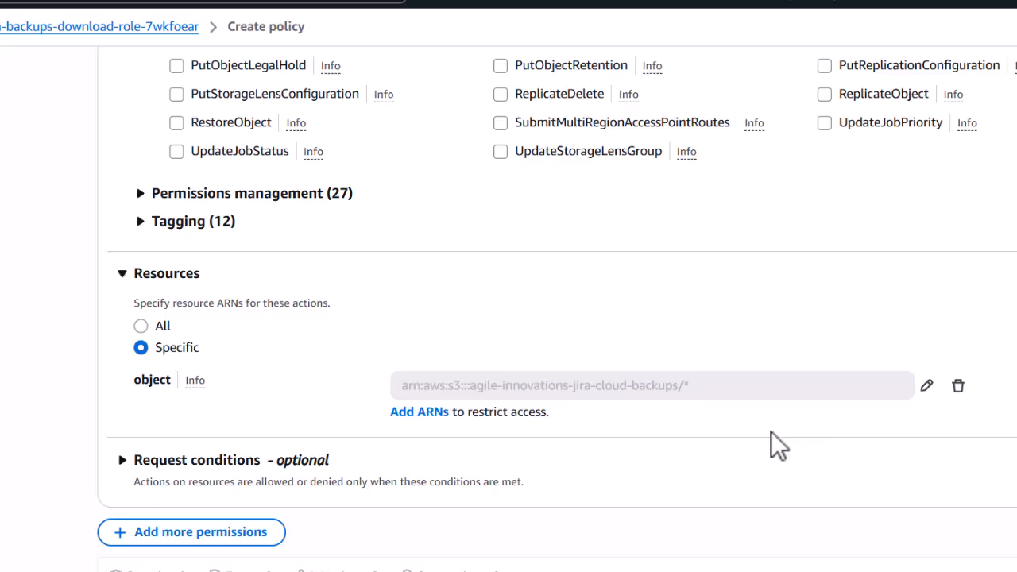
{"action": "scroll", "coordinate": [813, 483], "scroll_direction": "down", "scroll_amount": 2}
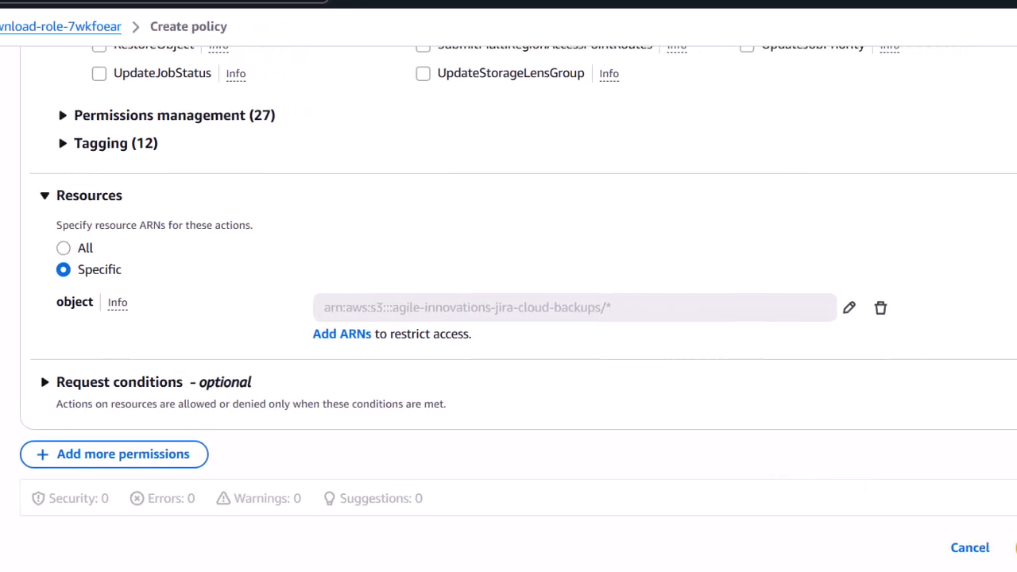
{"action": "left_click", "coordinate": [958, 550]}
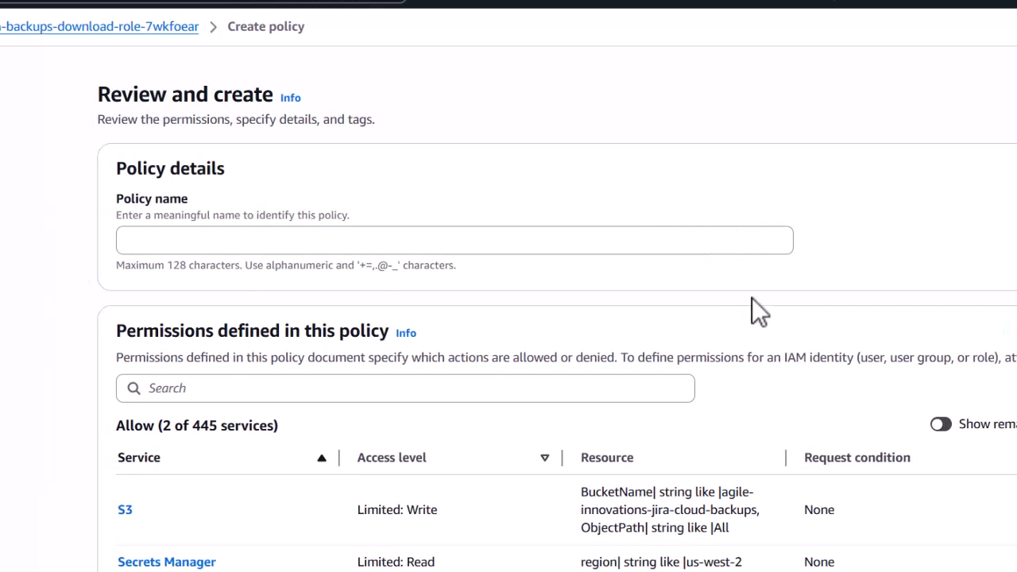
Name the policy jira-backups-download-inline-policy and create it.
{"action": "left_click", "coordinate": [357, 240]}
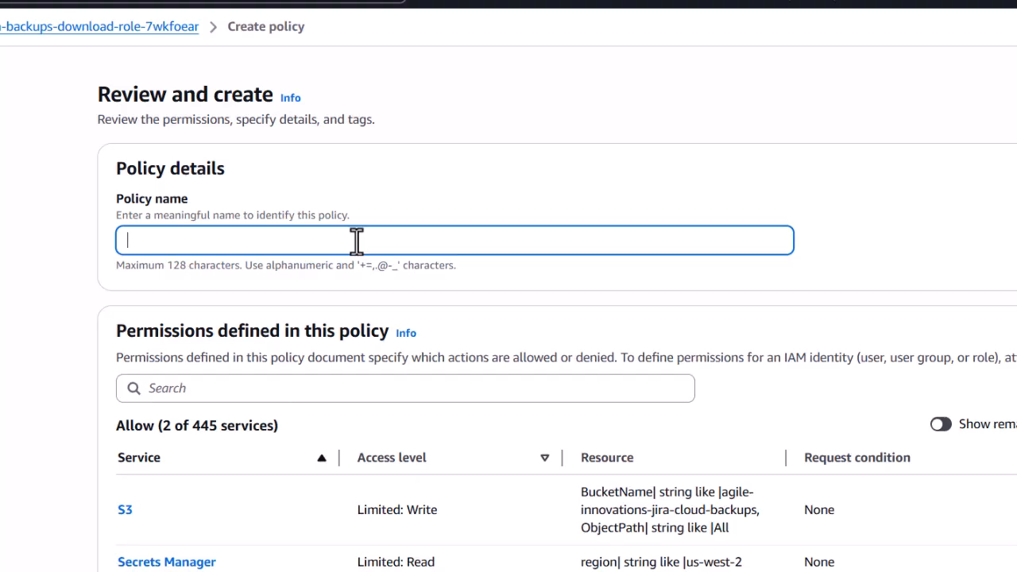
{"action": "type", "text": "jira-backups-download-inline-policy"}
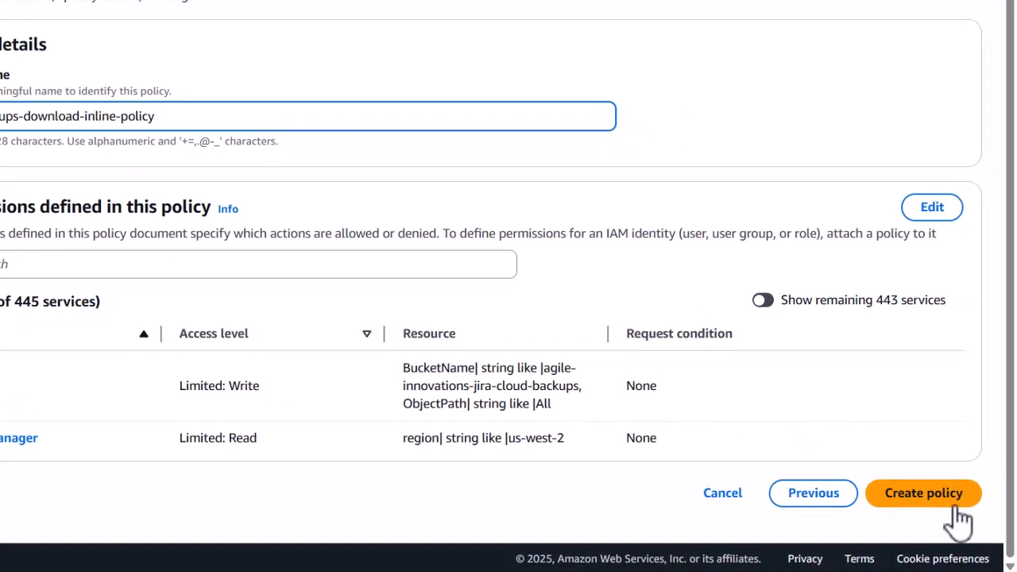
{"action": "left_click", "coordinate": [924, 494]}
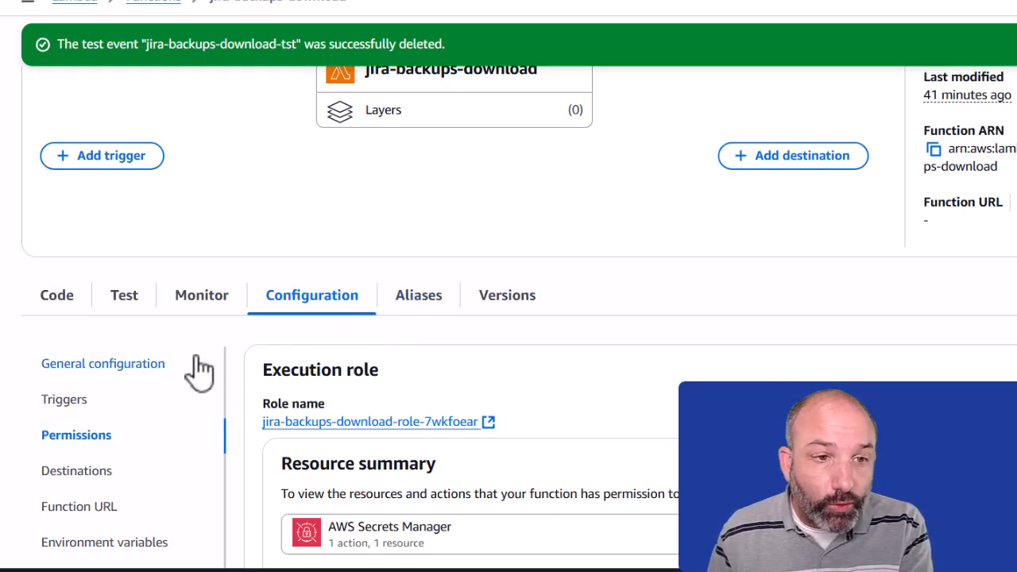
Show jira-backups-download's General configuration: 128 MB memory and a 0 min 3 sec timeout.
{"action": "left_click", "coordinate": [116, 372]}
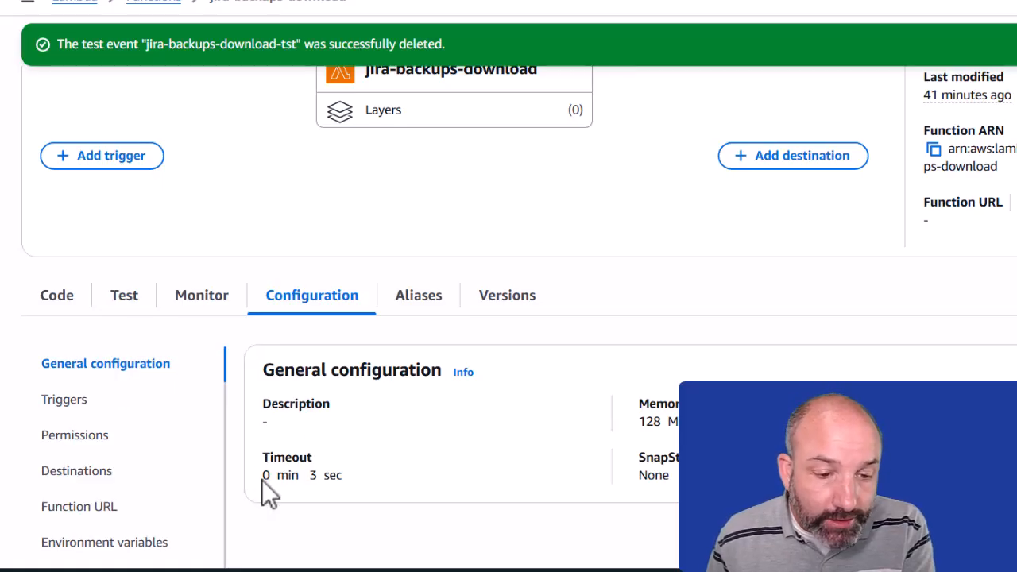
{"action": "left_click_drag", "start_coordinate": [261, 479], "coordinate": [347, 482]}
{"action": "left_click", "coordinate": [320, 480]}
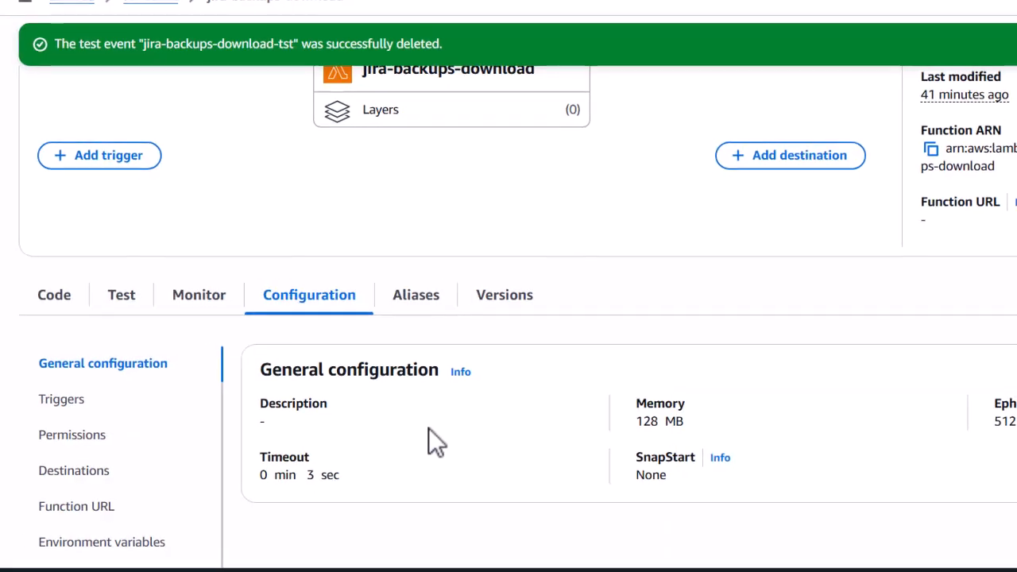
Change the timeout from 3 seconds to 15 min 0 sec and save the basic settings.
{"action": "left_click", "coordinate": [993, 351]}
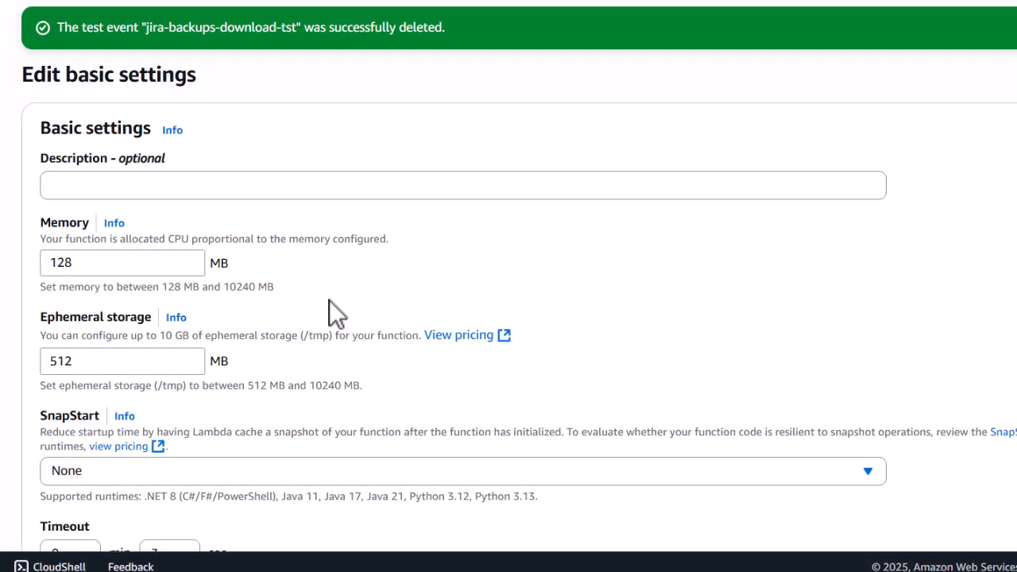
{"action": "scroll", "coordinate": [329, 300], "scroll_direction": "down", "scroll_amount": 3}
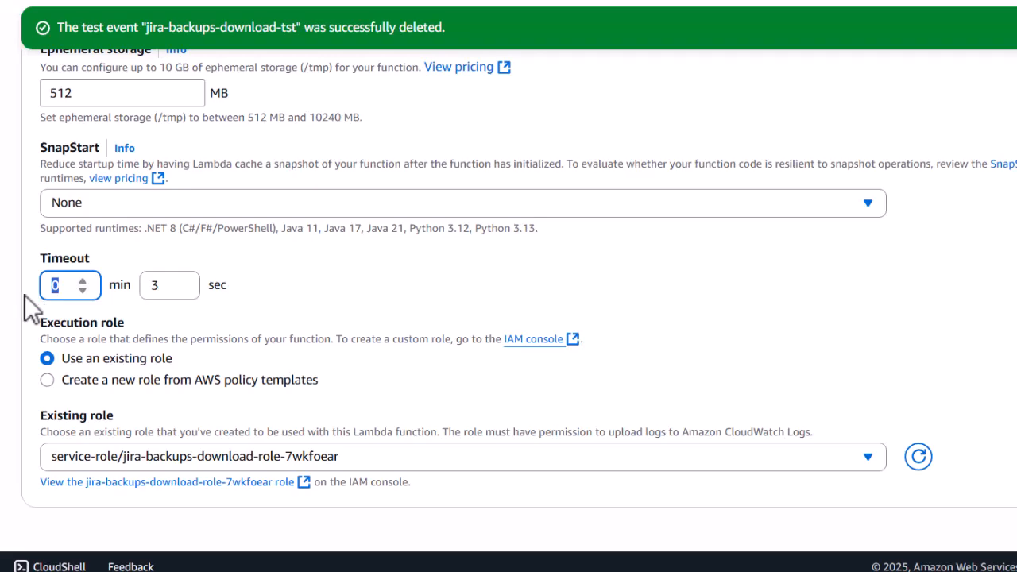
{"action": "type", "text": "15"}
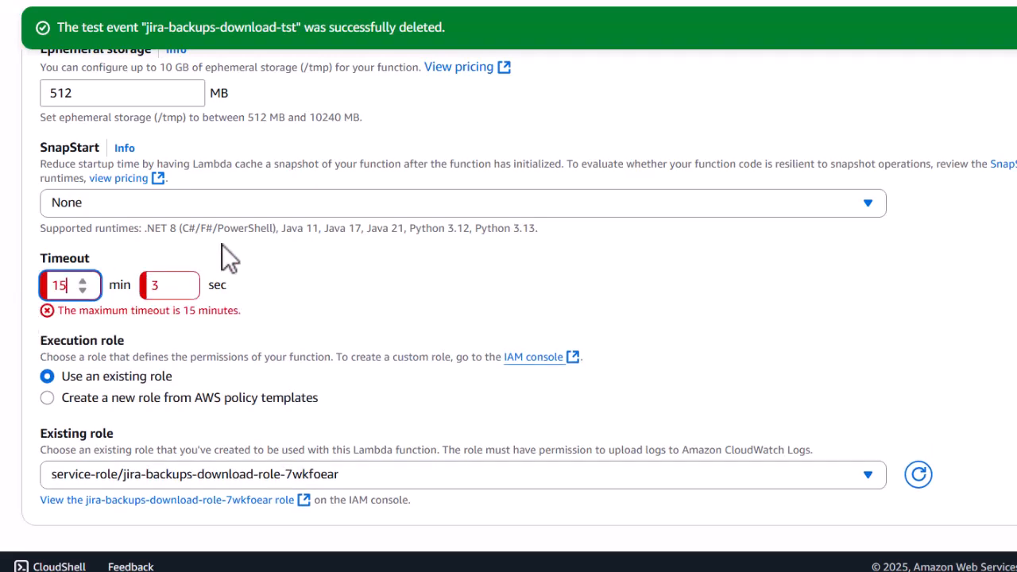
{"action": "left_click", "coordinate": [185, 283]}
{"action": "key", "text": "BackSpace"}
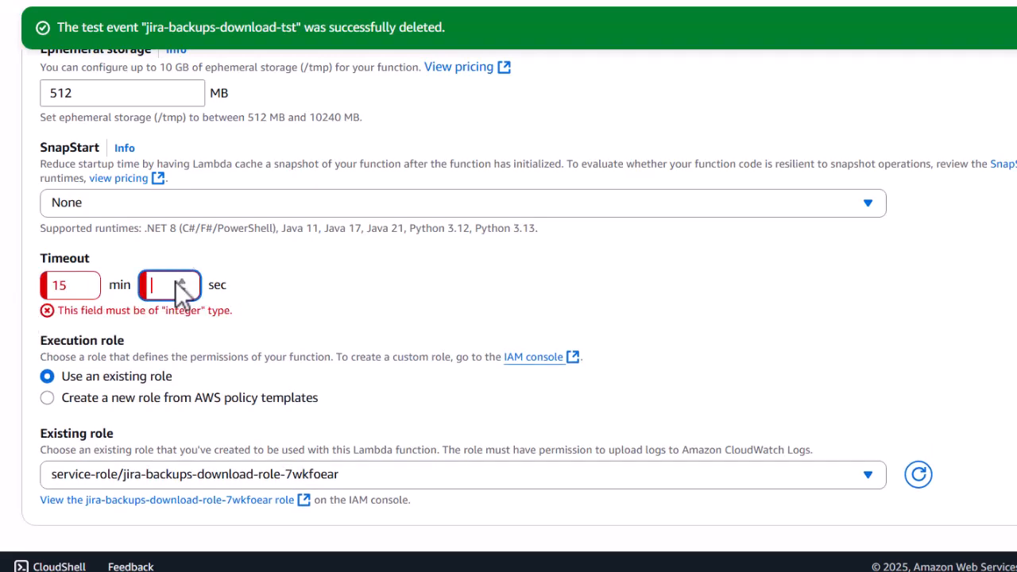
{"action": "type", "text": "0"}
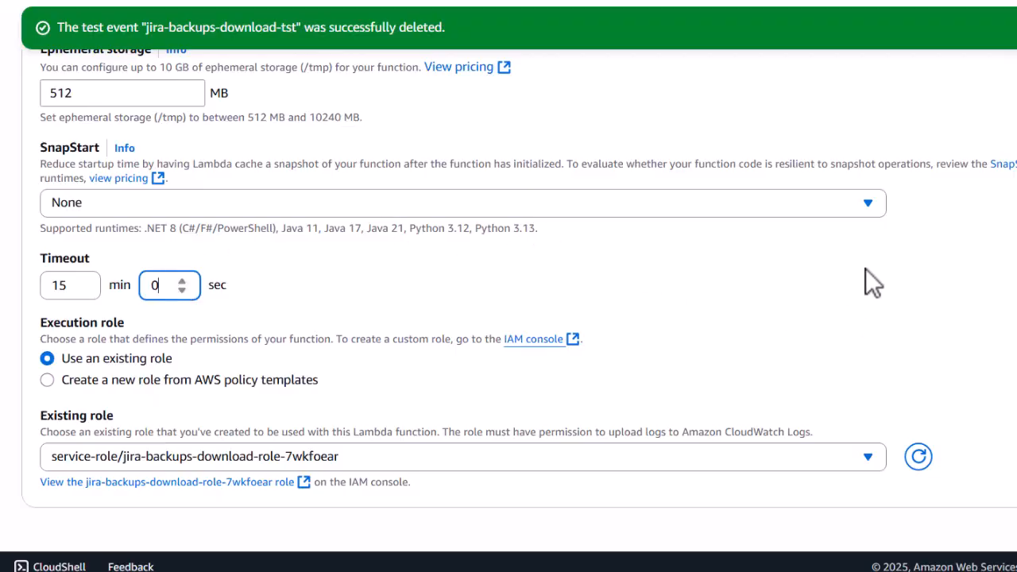
{"action": "scroll", "coordinate": [866, 269], "scroll_direction": "down", "scroll_amount": 1}
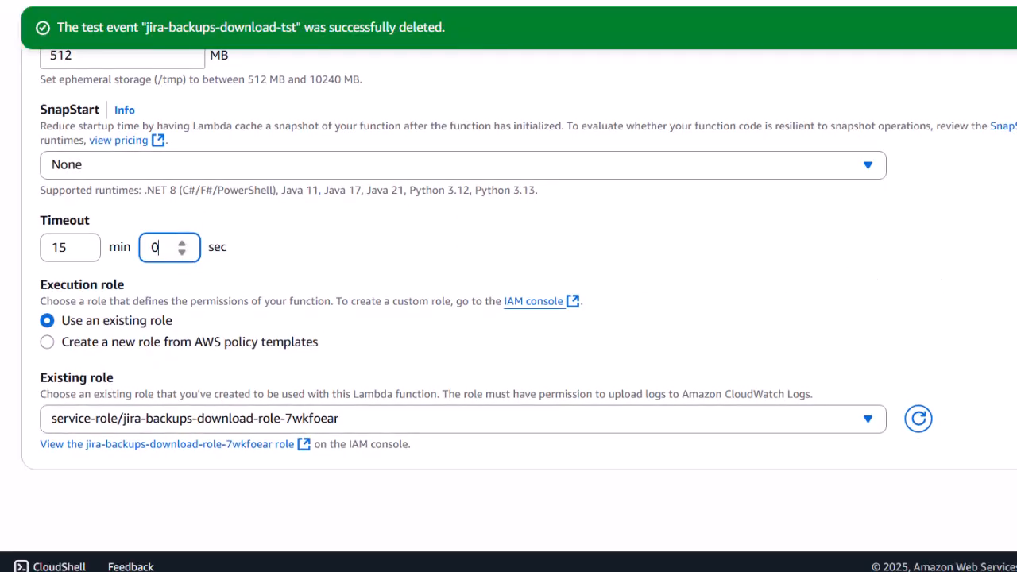
{"action": "left_click", "coordinate": [956, 514]}
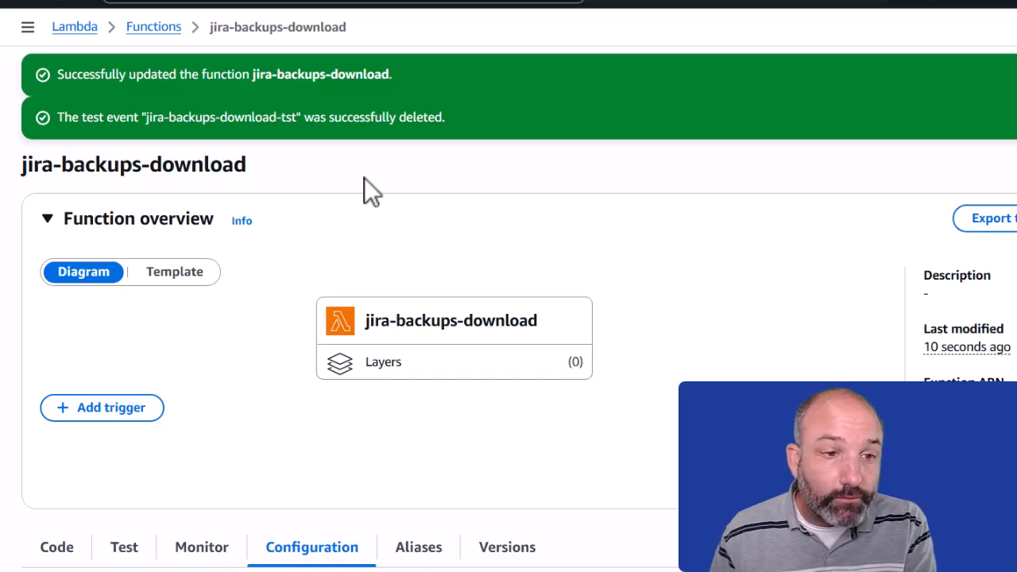
Change the jira-backups-trigger function's timeout to 1 min 0 sec.
{"action": "left_click", "coordinate": [154, 29]}
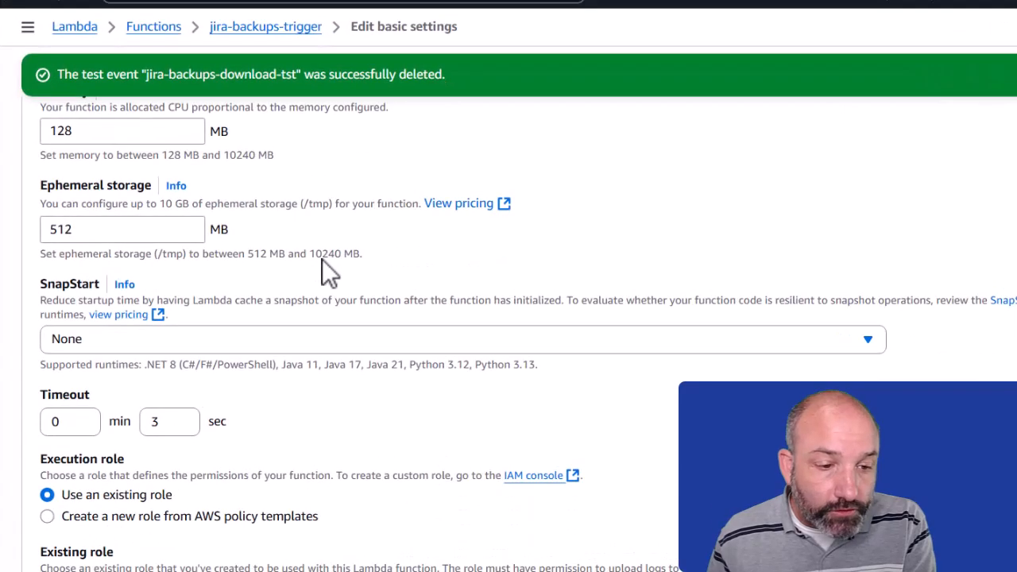
{"action": "scroll", "coordinate": [321, 259], "scroll_direction": "down", "scroll_amount": 1}
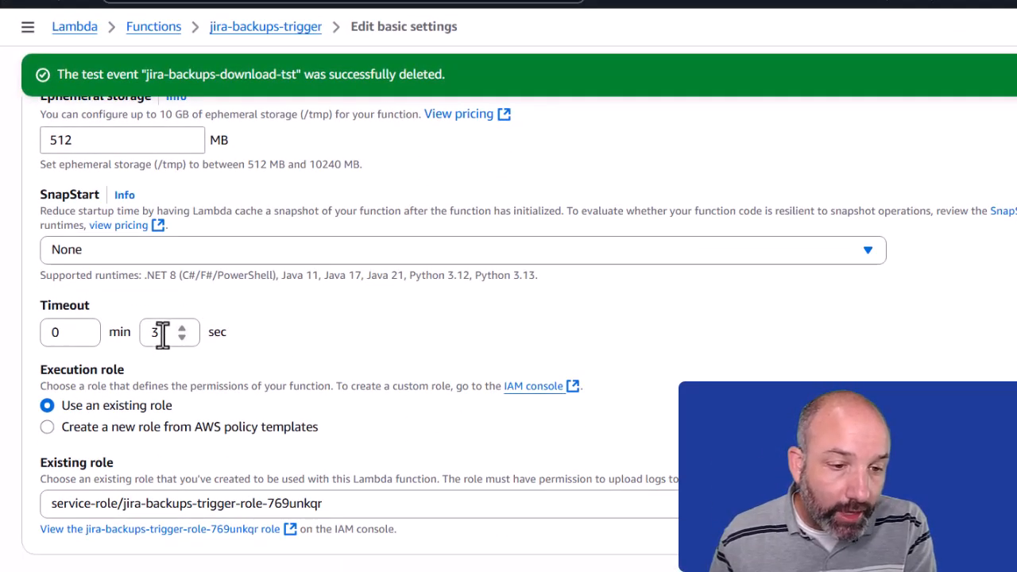
{"action": "left_click_drag", "start_coordinate": [161, 334], "coordinate": [147, 326]}
{"action": "type", "text": "0"}
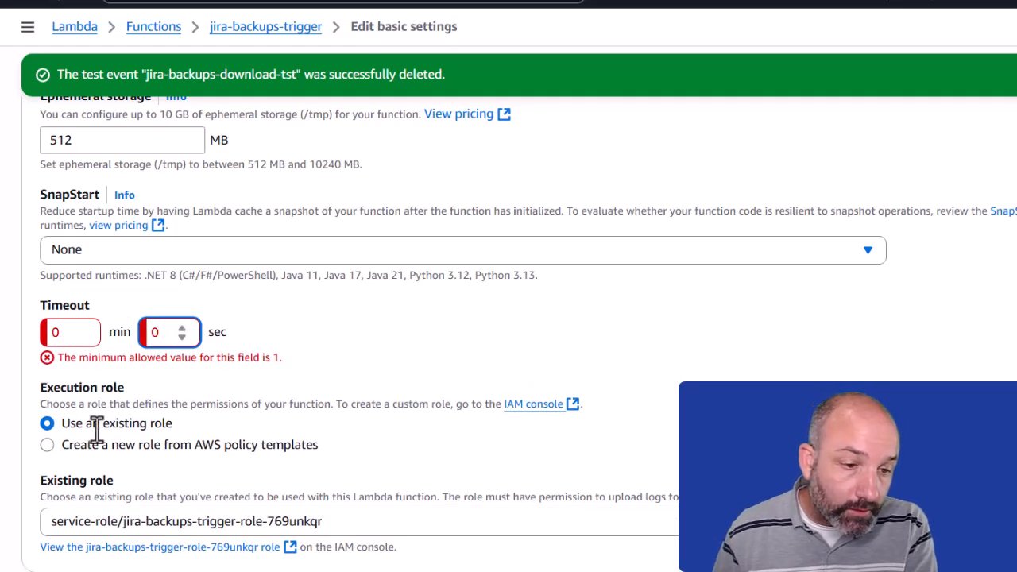
{"action": "double_click", "coordinate": [73, 334]}
{"action": "type", "text": "1"}
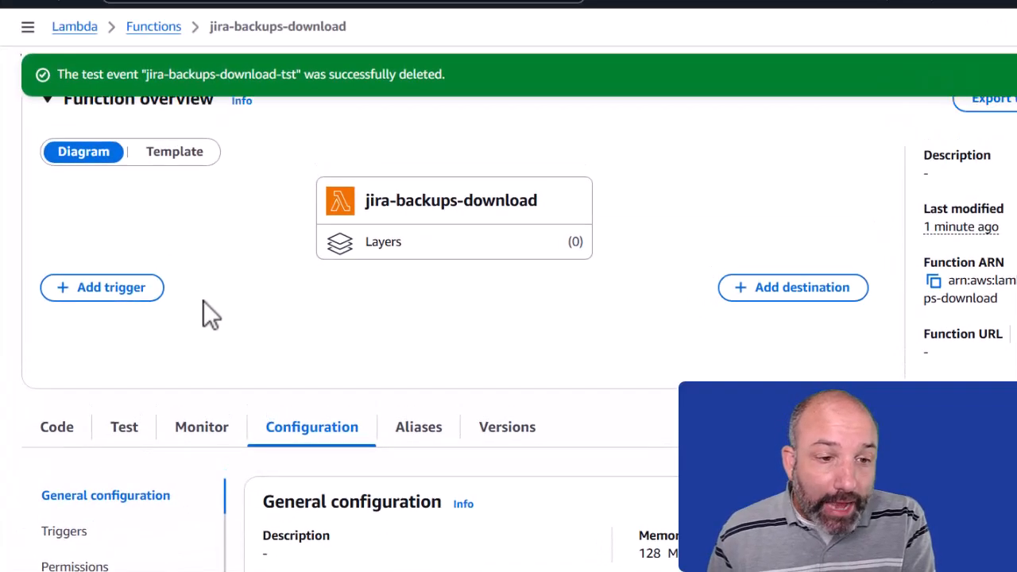
Show the jira-backups-download function's source code on the Code tab.
{"action": "scroll", "coordinate": [202, 313], "scroll_direction": "up", "scroll_amount": 1}
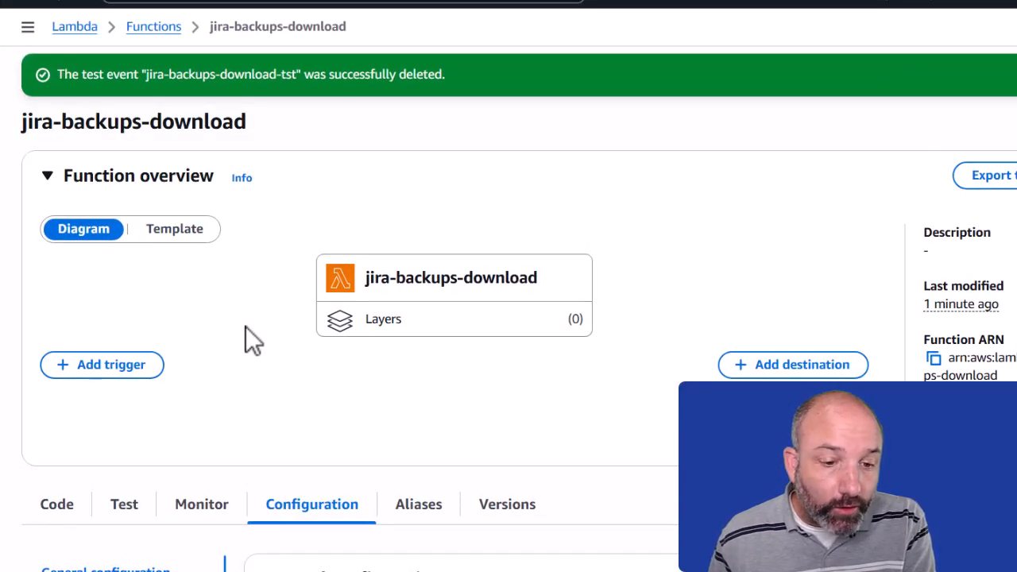
{"action": "scroll", "coordinate": [245, 327], "scroll_direction": "down", "scroll_amount": 1}
{"action": "scroll", "coordinate": [245, 326], "scroll_direction": "down", "scroll_amount": 1}
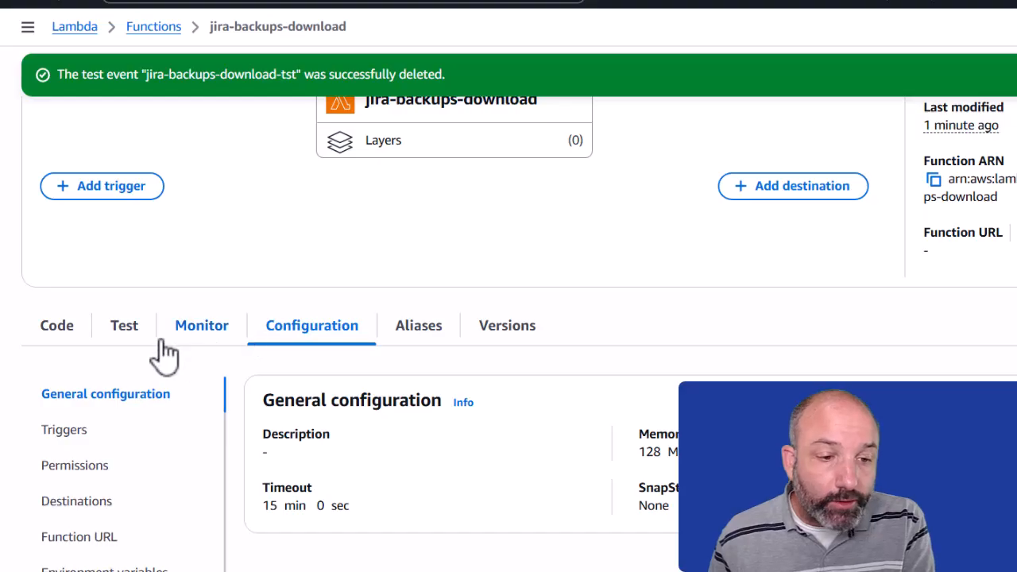
{"action": "left_click", "coordinate": [57, 329]}
{"action": "scroll", "coordinate": [111, 318], "scroll_direction": "down", "scroll_amount": 1}
{"action": "scroll", "coordinate": [136, 298], "scroll_direction": "down", "scroll_amount": 1}
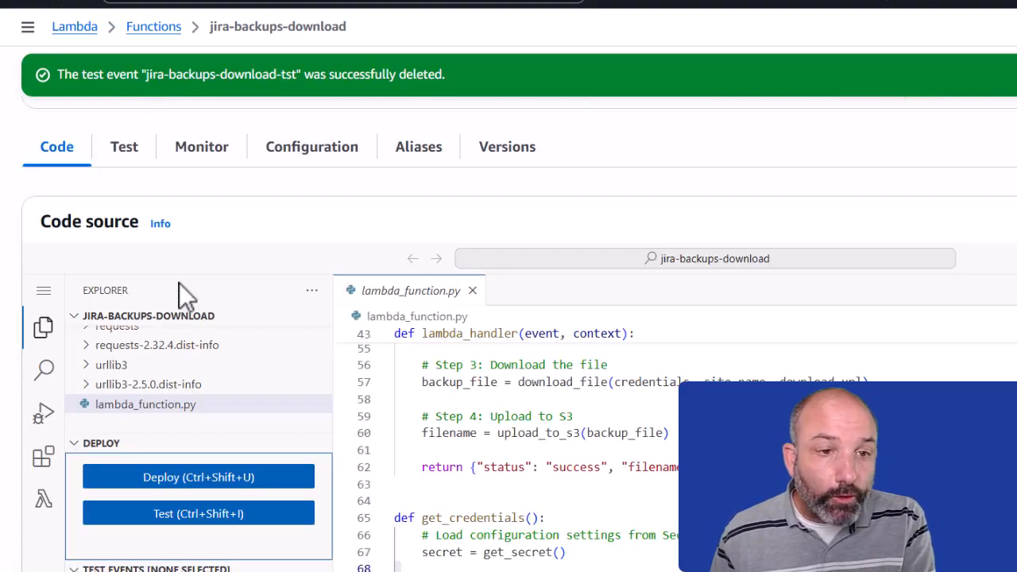
{"action": "scroll", "coordinate": [202, 366], "scroll_direction": "down", "scroll_amount": 1}
{"action": "scroll", "coordinate": [205, 377], "scroll_direction": "down", "scroll_amount": 1}
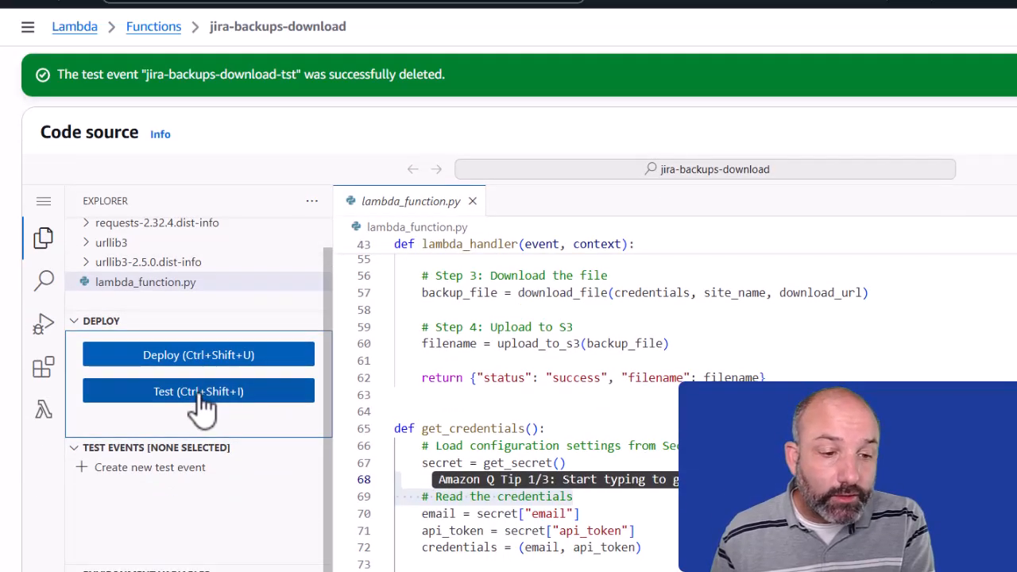
Save a new test event named jira-backups-download-tst and close the form.
{"action": "left_click", "coordinate": [194, 392]}
{"action": "left_click", "coordinate": [529, 228]}
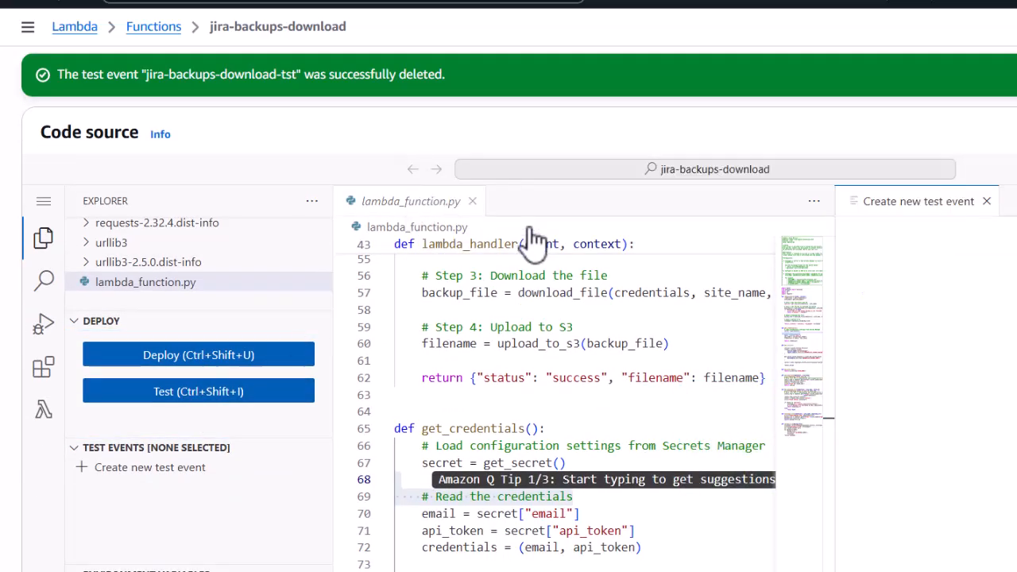
{"action": "left_click", "coordinate": [836, 279]}
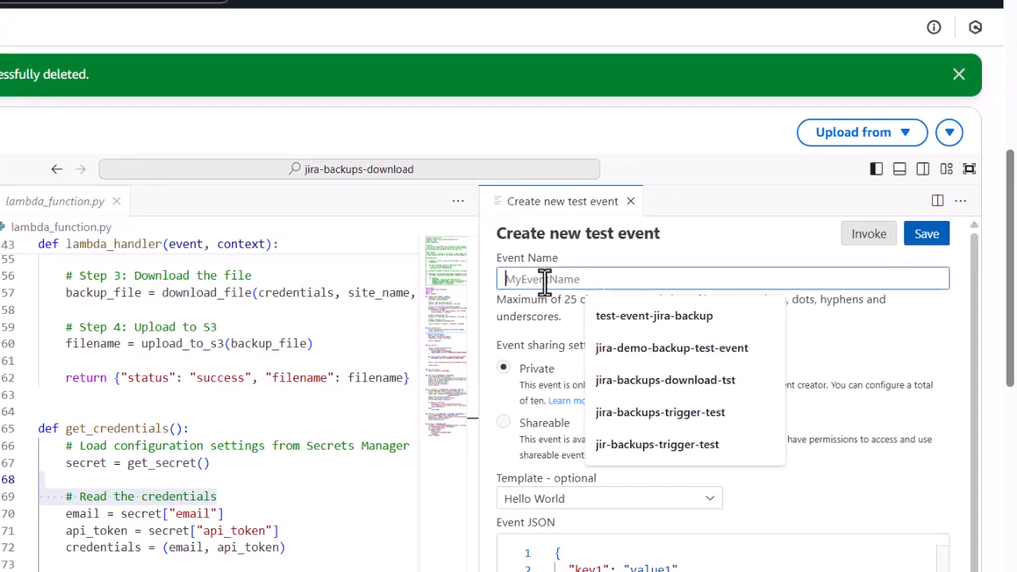
{"action": "left_click", "coordinate": [681, 385]}
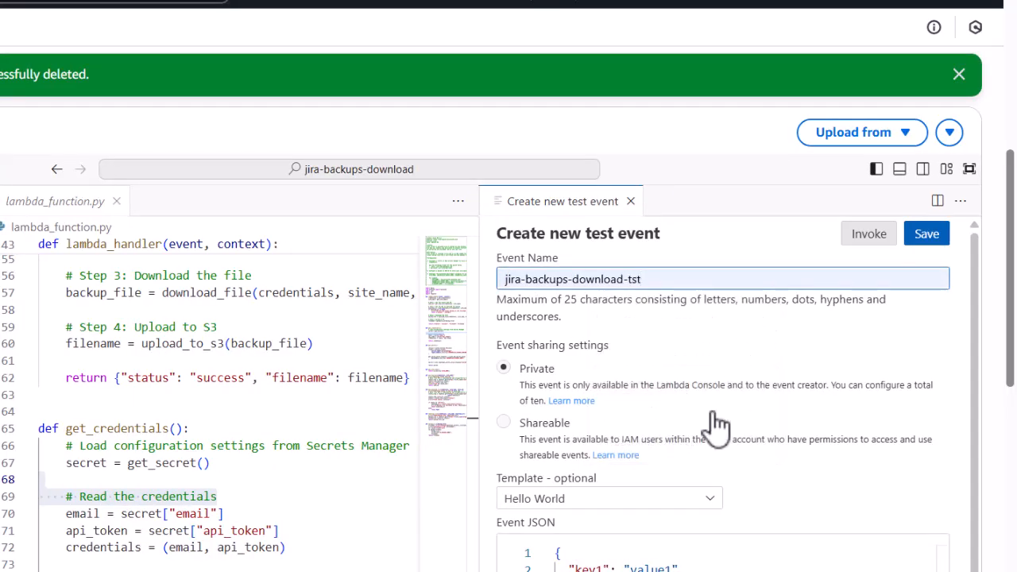
{"action": "scroll", "coordinate": [708, 429], "scroll_direction": "down", "scroll_amount": 1}
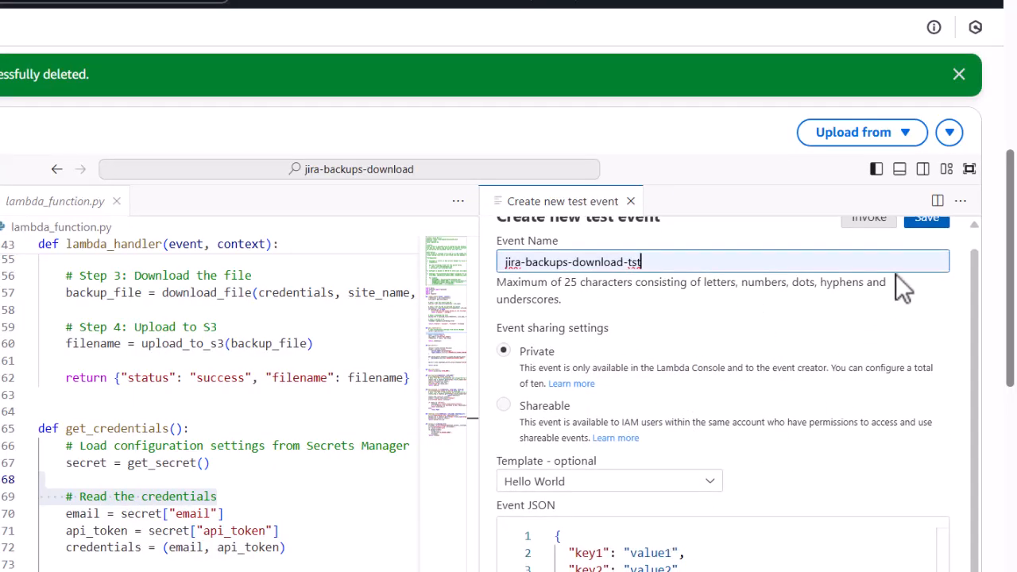
{"action": "scroll", "coordinate": [898, 276], "scroll_direction": "up", "scroll_amount": 1}
{"action": "left_click", "coordinate": [943, 243]}
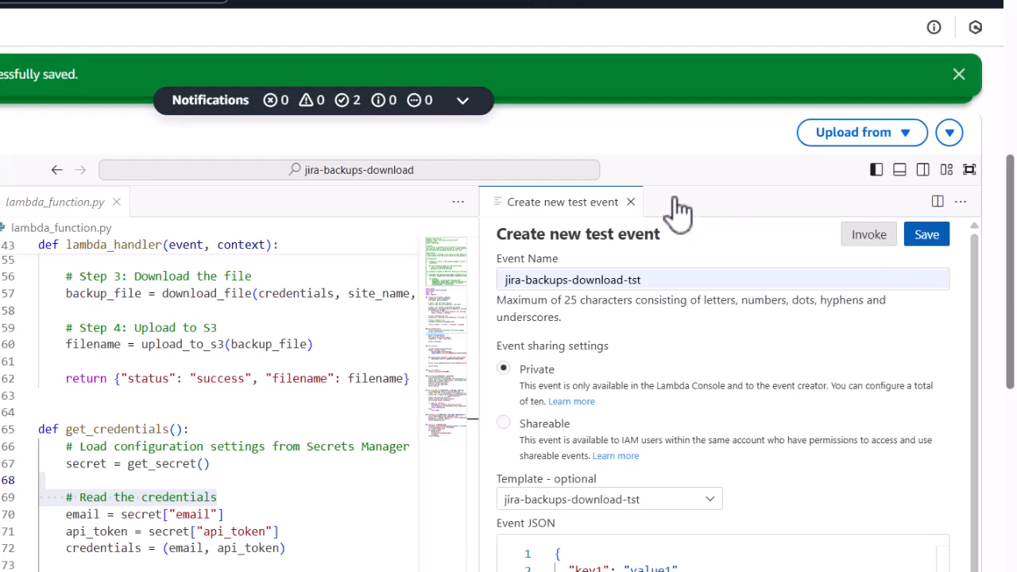
{"action": "left_click", "coordinate": [631, 203]}
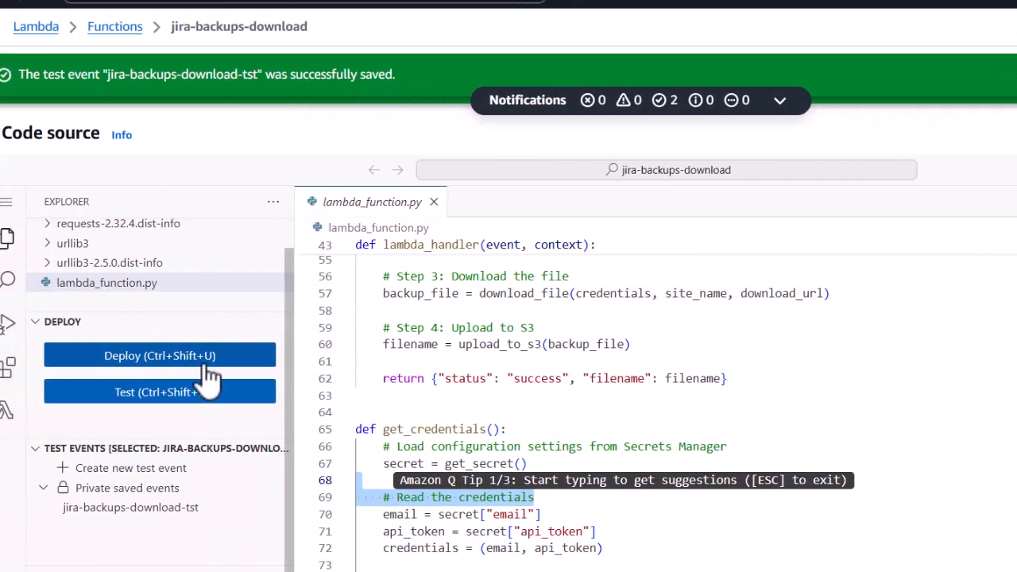
Run jira-backups-download with the saved test event and read the enlarged output logs.
{"action": "left_click", "coordinate": [223, 398]}
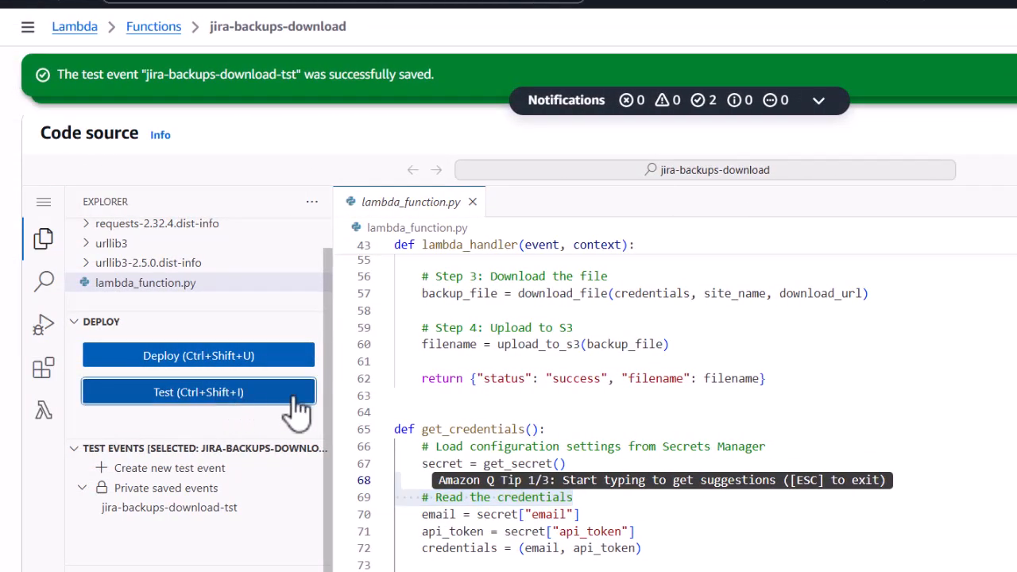
{"action": "left_click_drag", "start_coordinate": [793, 509], "coordinate": [784, 313]}
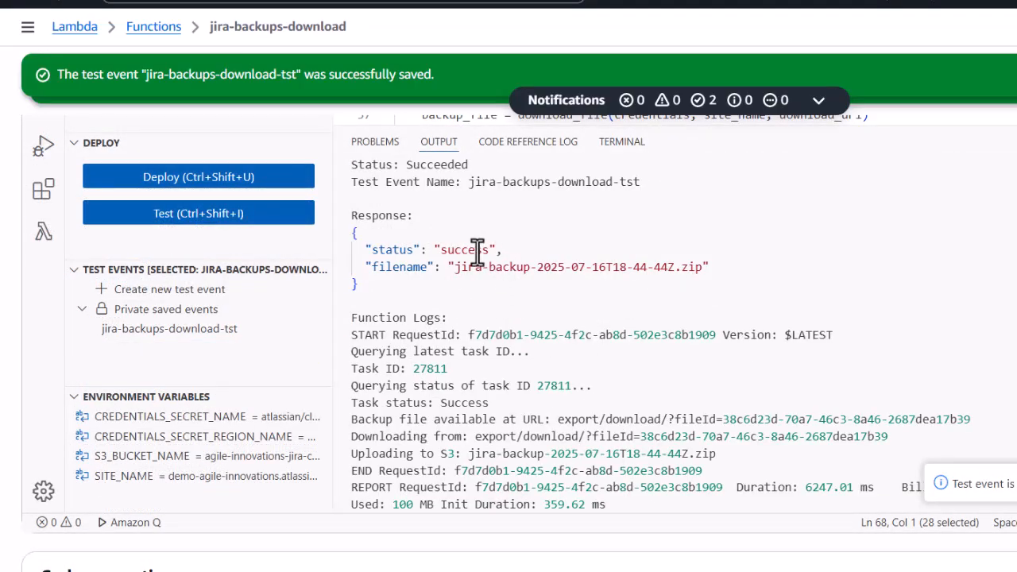
{"action": "scroll", "coordinate": [477, 249], "scroll_direction": "up", "scroll_amount": 2}
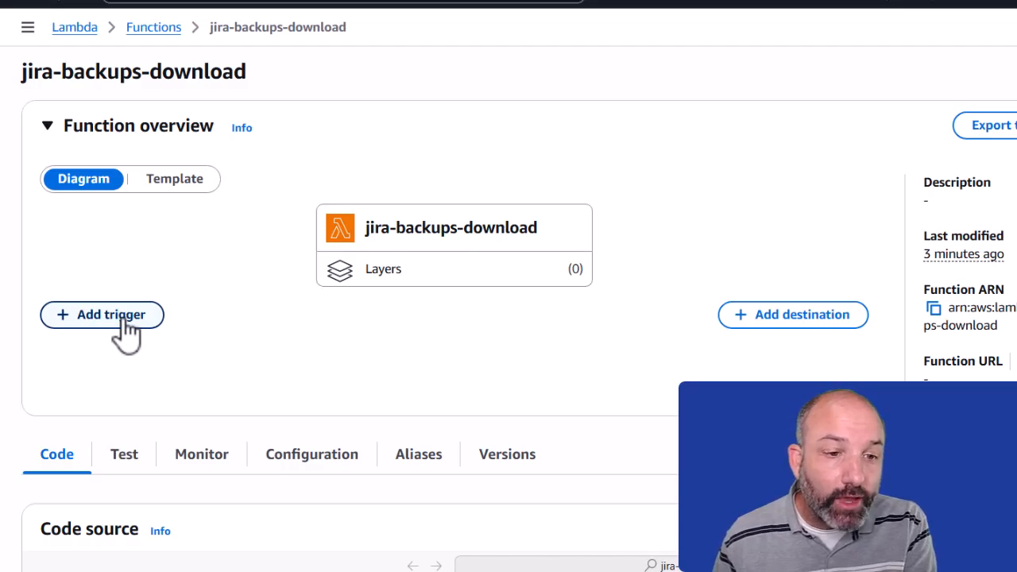
Add an EventBridge (CloudWatch Events) trigger to the function using a new rule.
{"action": "left_click", "coordinate": [125, 319]}
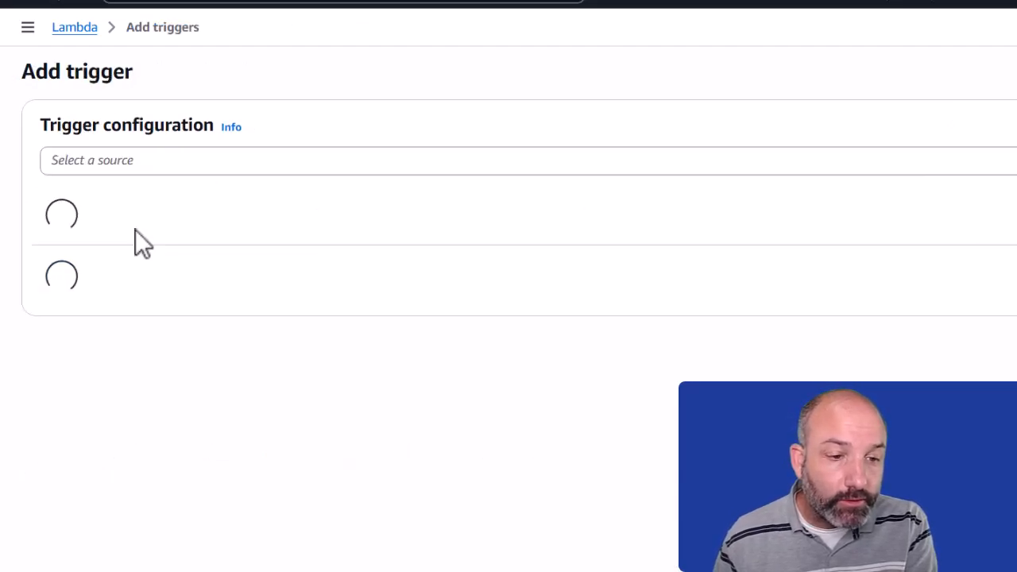
{"action": "left_click", "coordinate": [147, 162]}
{"action": "type", "text": "event"}
{"action": "left_click", "coordinate": [170, 256]}
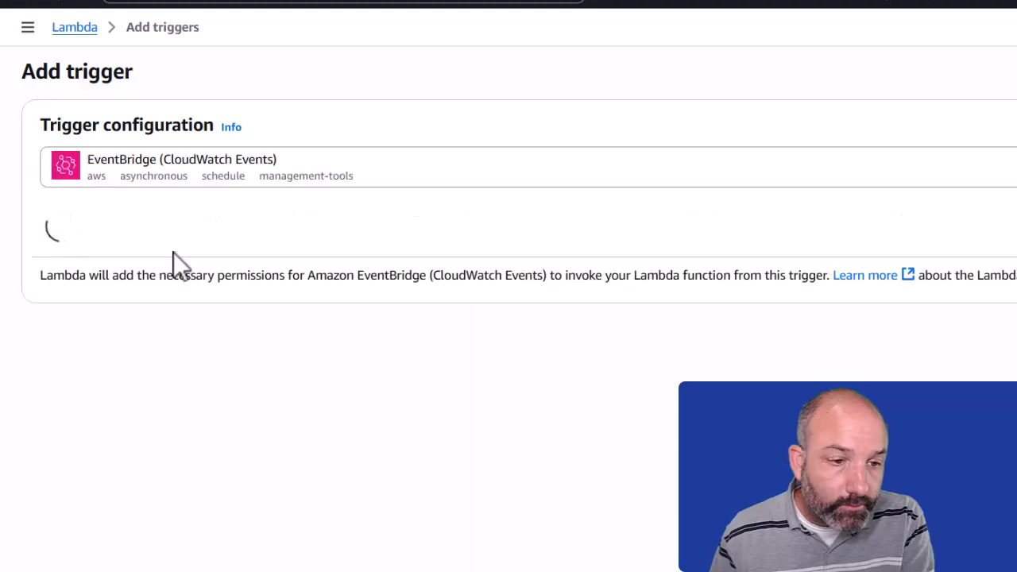
{"action": "left_click", "coordinate": [135, 252]}
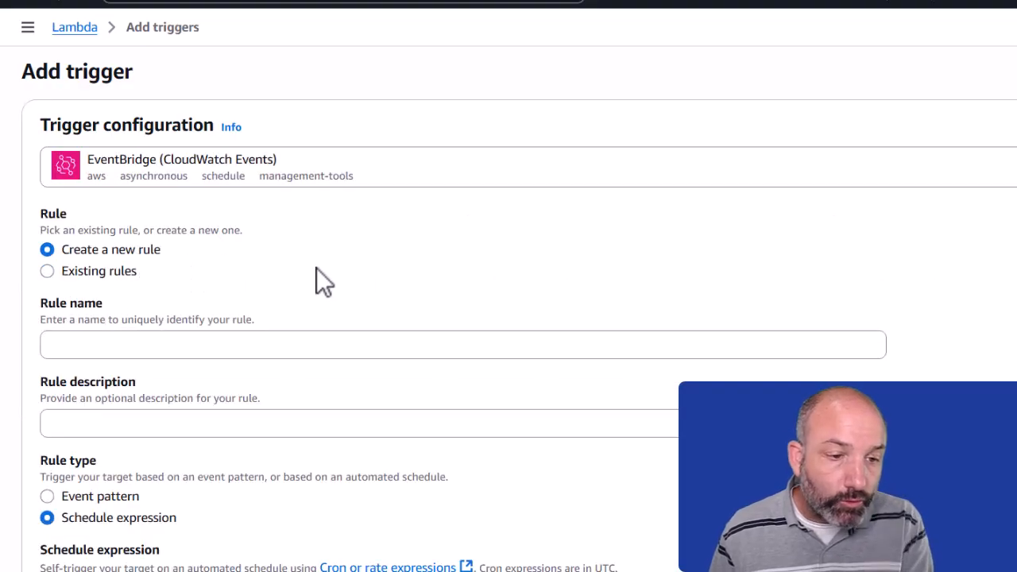
Name the rule jira-backups-daily-download and adjust the hour in its cron schedule.
{"action": "scroll", "coordinate": [239, 266], "scroll_direction": "down", "scroll_amount": 1}
{"action": "left_click", "coordinate": [146, 257]}
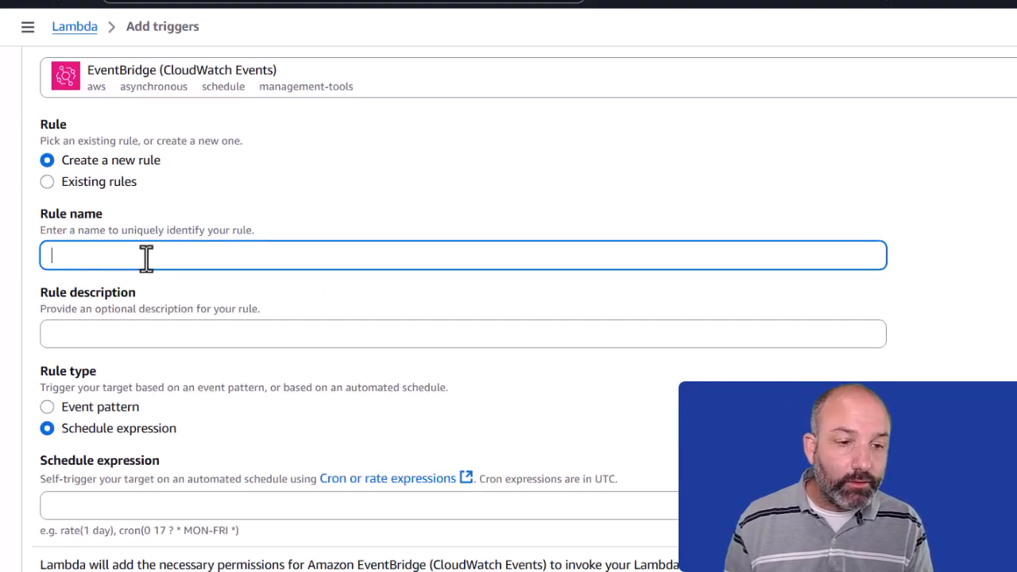
{"action": "type", "text": "jira-backups-daily-download"}
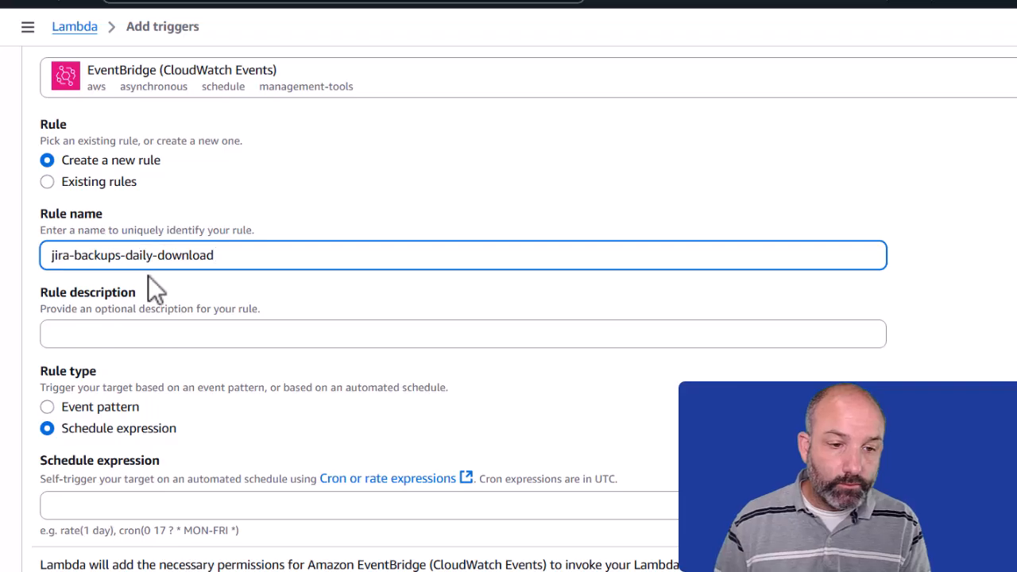
{"action": "scroll", "coordinate": [149, 286], "scroll_direction": "down", "scroll_amount": 1}
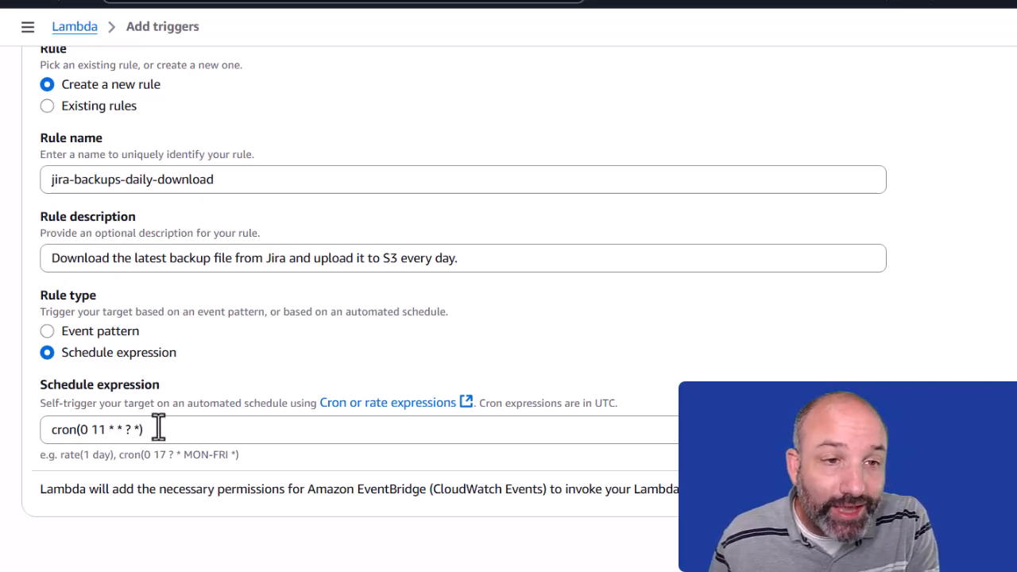
{"action": "double_click", "coordinate": [98, 430]}
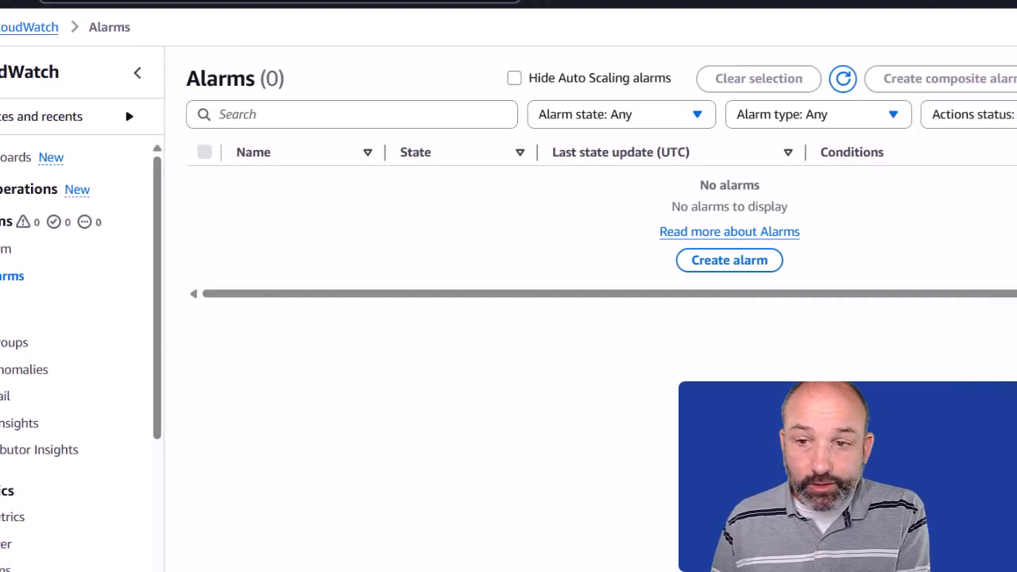
Start a new alarm on the Lambda By Resource Errors metric of jira-backups-trigger.
{"action": "left_click", "coordinate": [930, 87]}
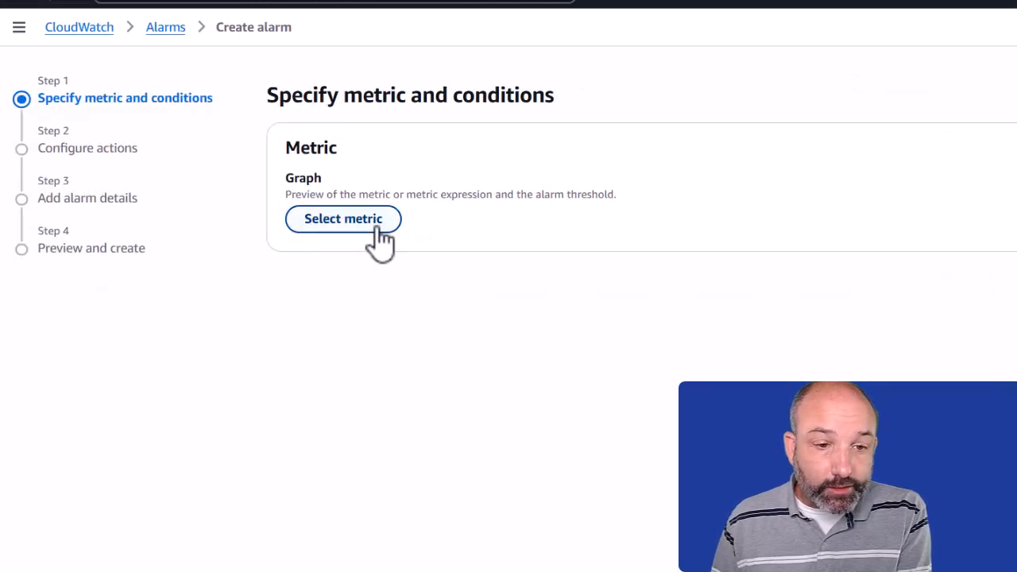
{"action": "left_click", "coordinate": [380, 231]}
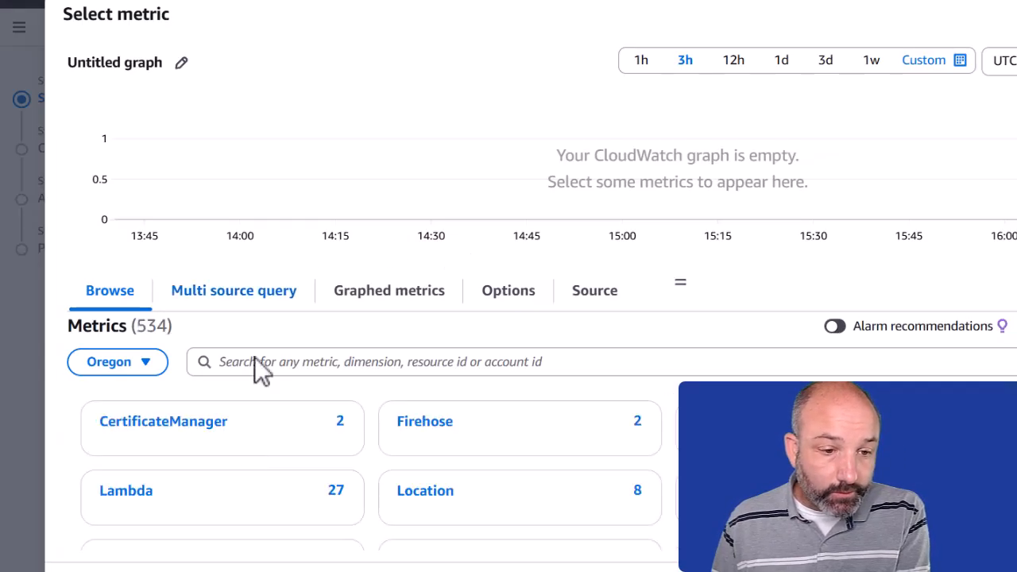
{"action": "scroll", "coordinate": [238, 374], "scroll_direction": "down", "scroll_amount": 1}
{"action": "left_click", "coordinate": [139, 449]}
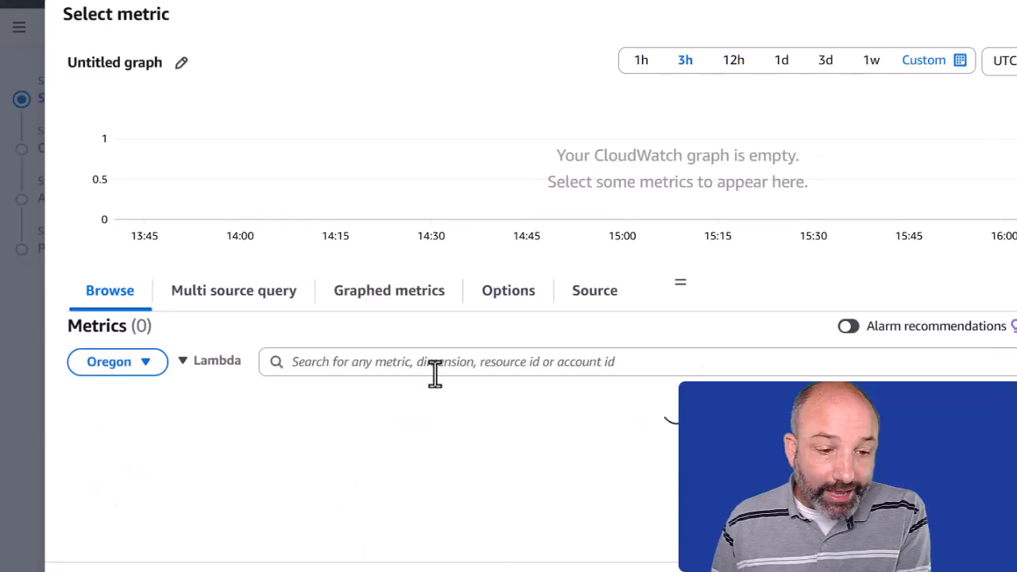
{"action": "left_click", "coordinate": [131, 430]}
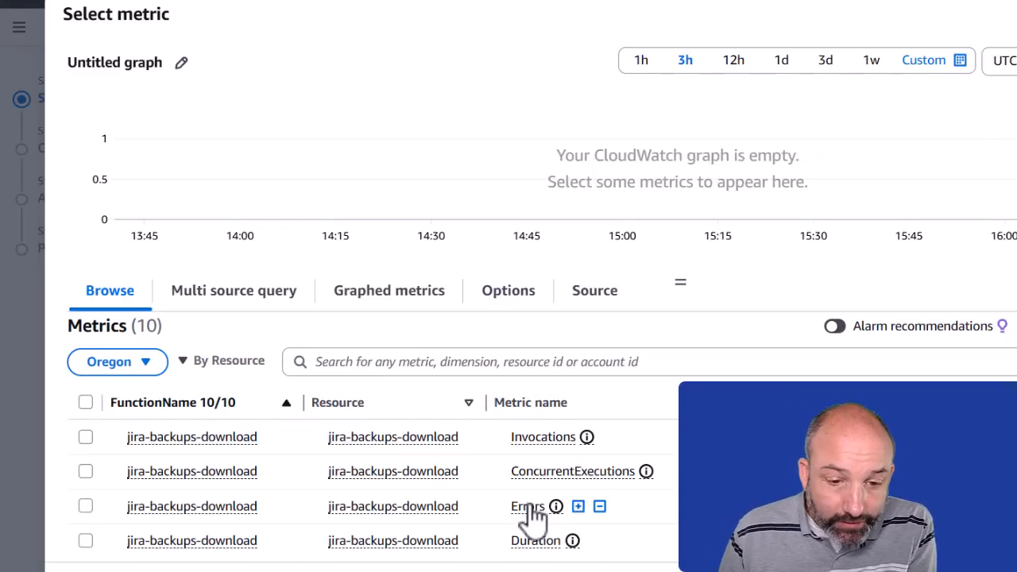
{"action": "scroll", "coordinate": [302, 471], "scroll_direction": "down", "scroll_amount": 3}
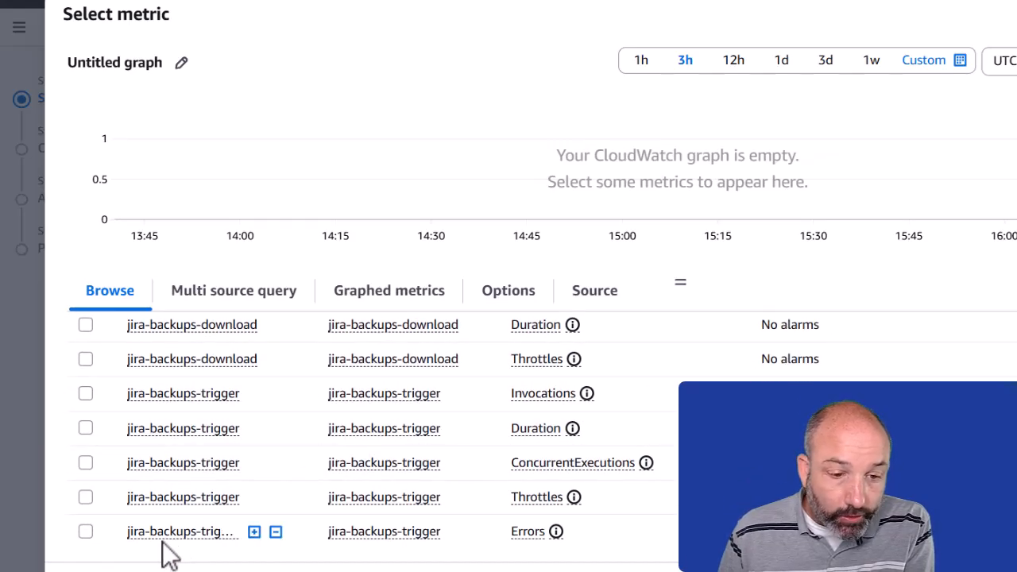
{"action": "left_click", "coordinate": [85, 531]}
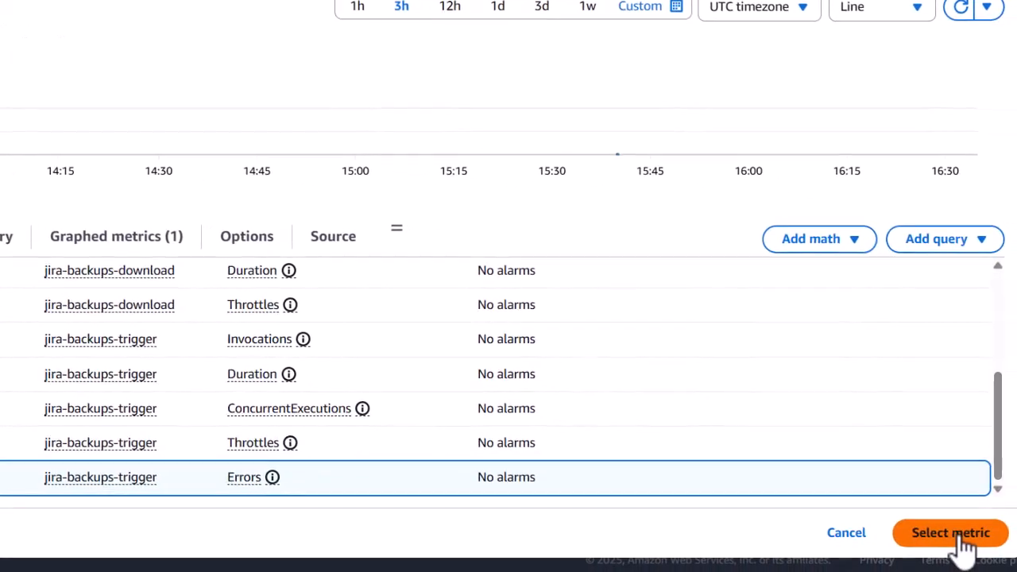
{"action": "left_click", "coordinate": [958, 534]}
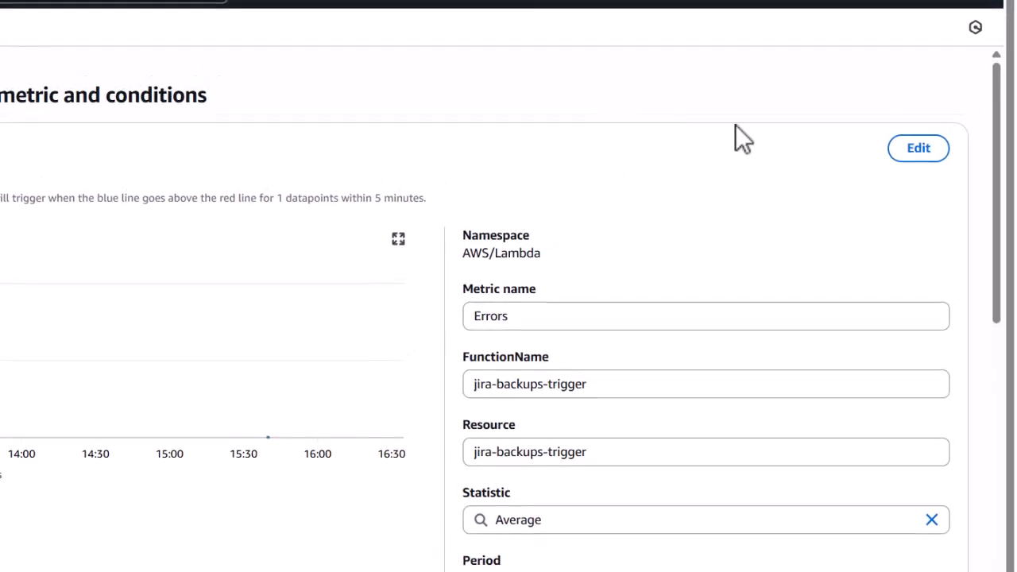
Set the alarm condition to Maximum statistic, Greater/Equal, threshold 1, and continue.
{"action": "scroll", "coordinate": [754, 106], "scroll_direction": "down", "scroll_amount": 4}
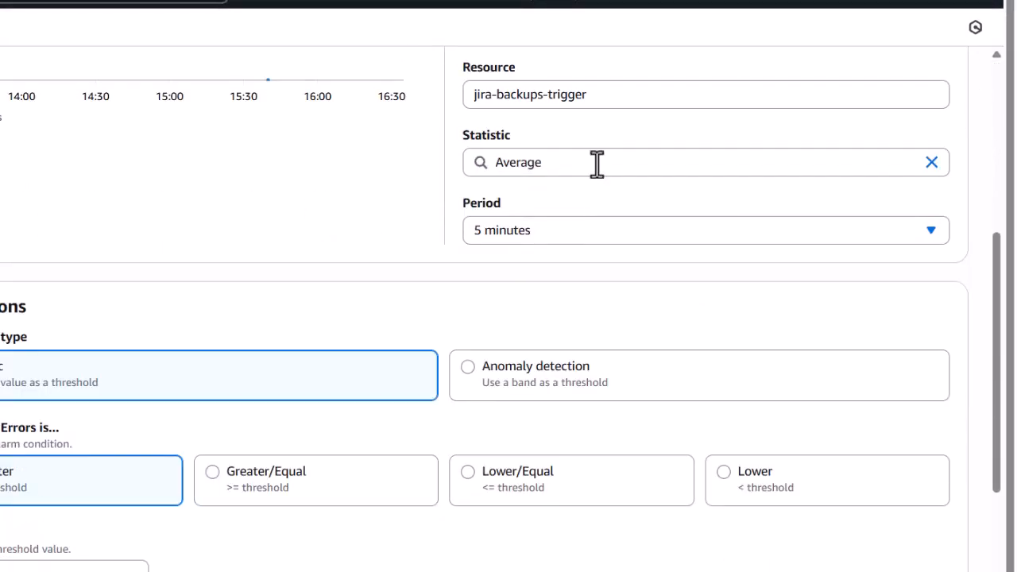
{"action": "left_click", "coordinate": [597, 165]}
{"action": "left_click", "coordinate": [577, 328]}
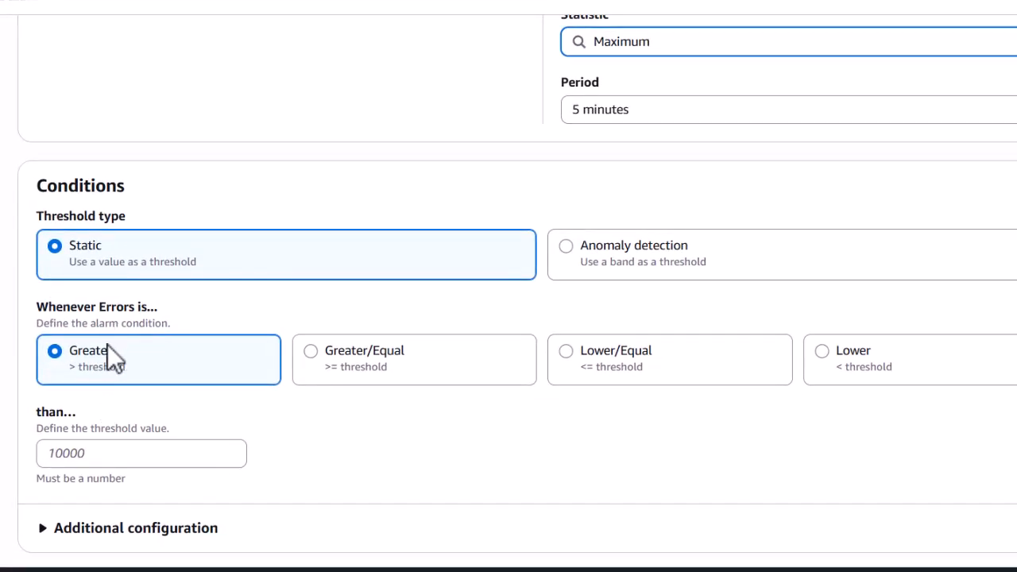
{"action": "left_click", "coordinate": [361, 365]}
{"action": "left_click", "coordinate": [139, 454]}
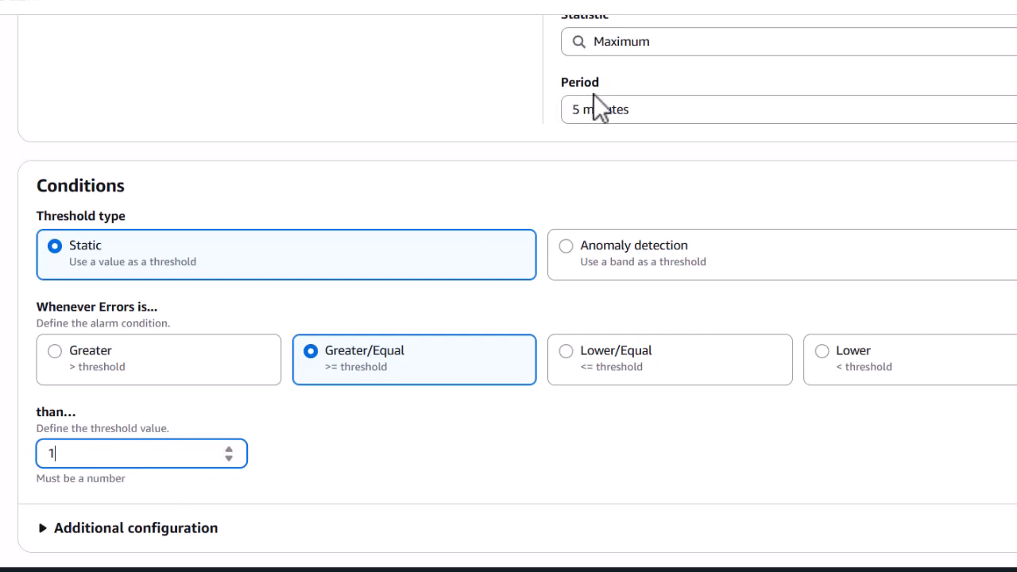
{"action": "scroll", "coordinate": [159, 177], "scroll_direction": "down", "scroll_amount": 1}
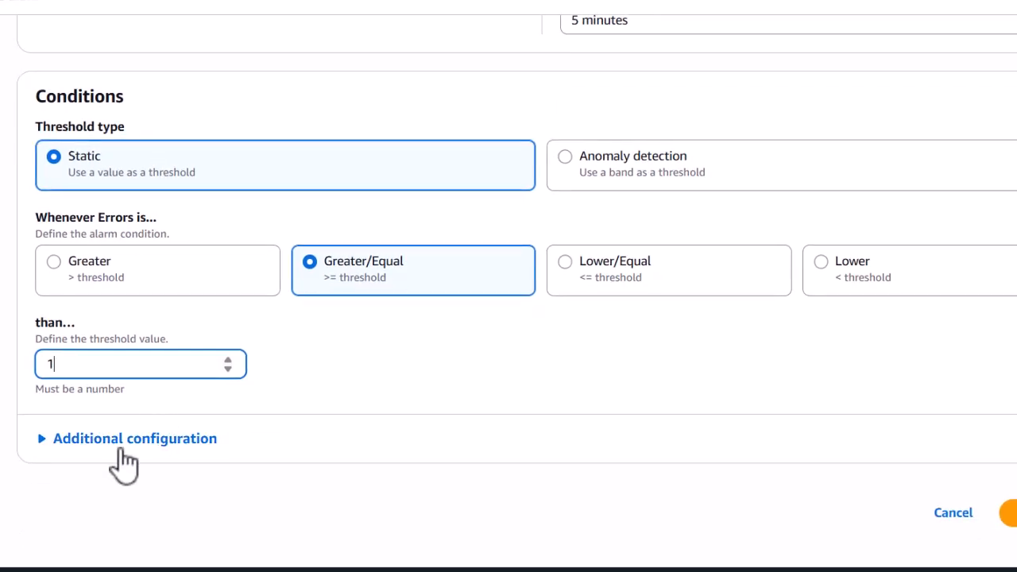
{"action": "left_click", "coordinate": [966, 511]}
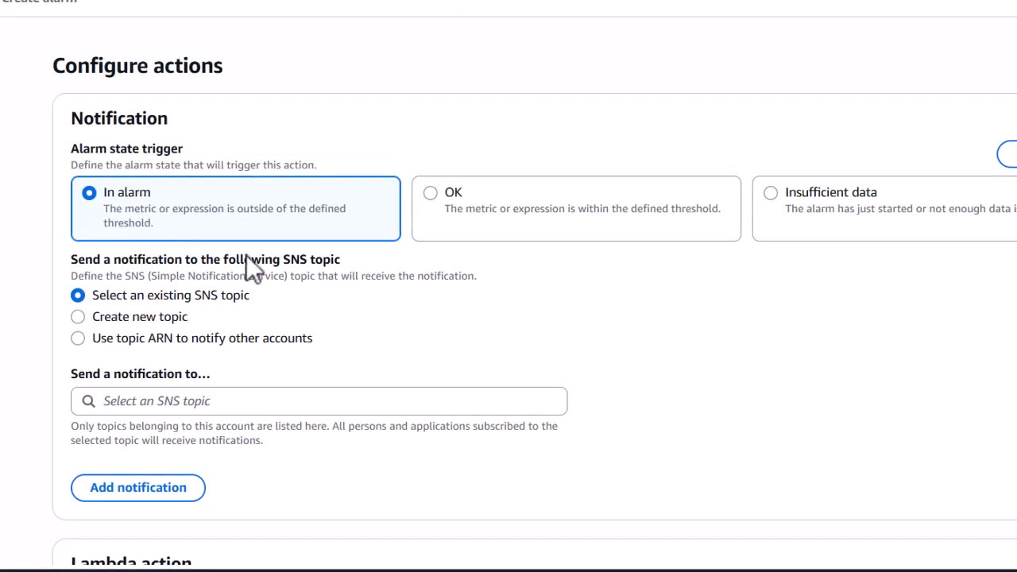
Create a new SNS topic named Jira_Backups_Alarms_Topic.
{"action": "scroll", "coordinate": [128, 198], "scroll_direction": "down", "scroll_amount": 1}
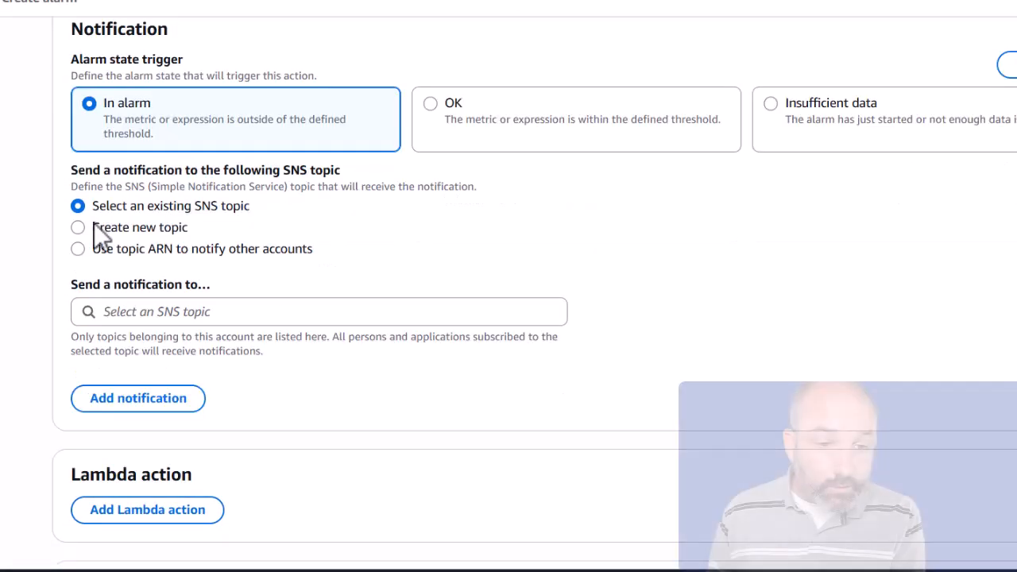
{"action": "left_click", "coordinate": [102, 228]}
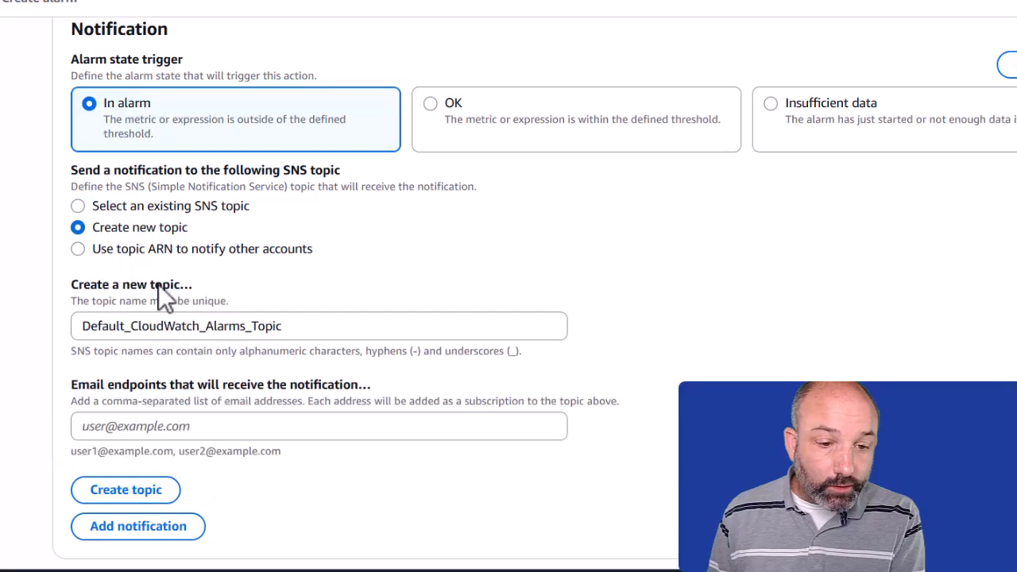
{"action": "left_click", "coordinate": [321, 321]}
{"action": "key", "text": "ctrl+a"}
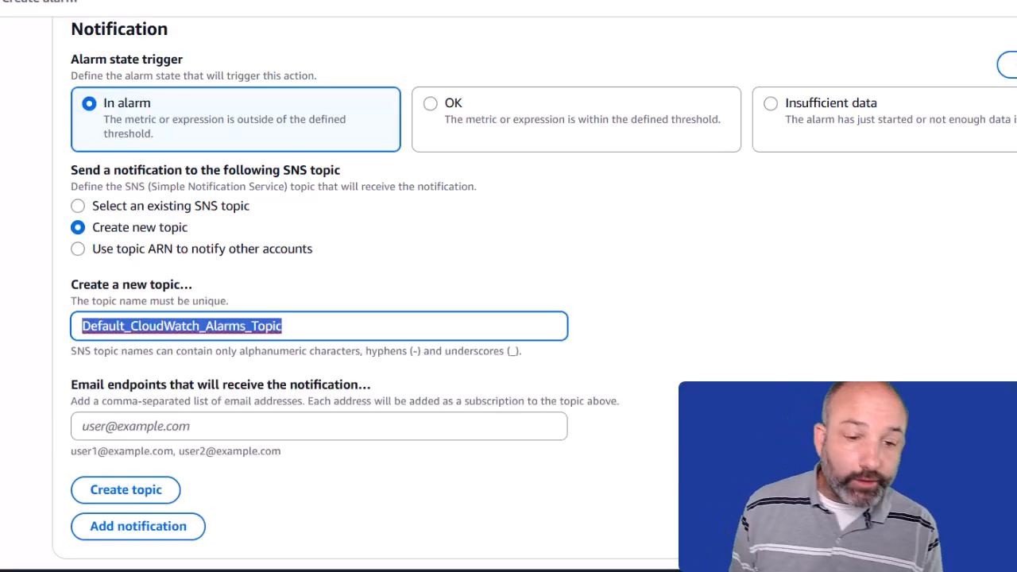
{"action": "type", "text": "Jira_Backups_Alarms_Topic"}
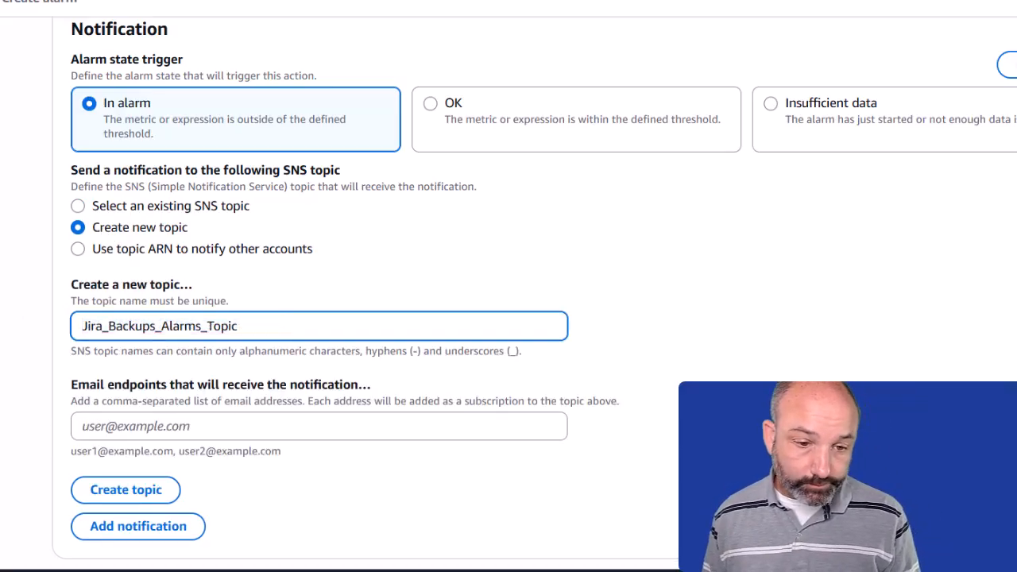
Subscribe the suggested account e-mail address and create the topic.
{"action": "left_click", "coordinate": [125, 423]}
{"action": "key", "text": "Down"}
{"action": "key", "text": "Return"}
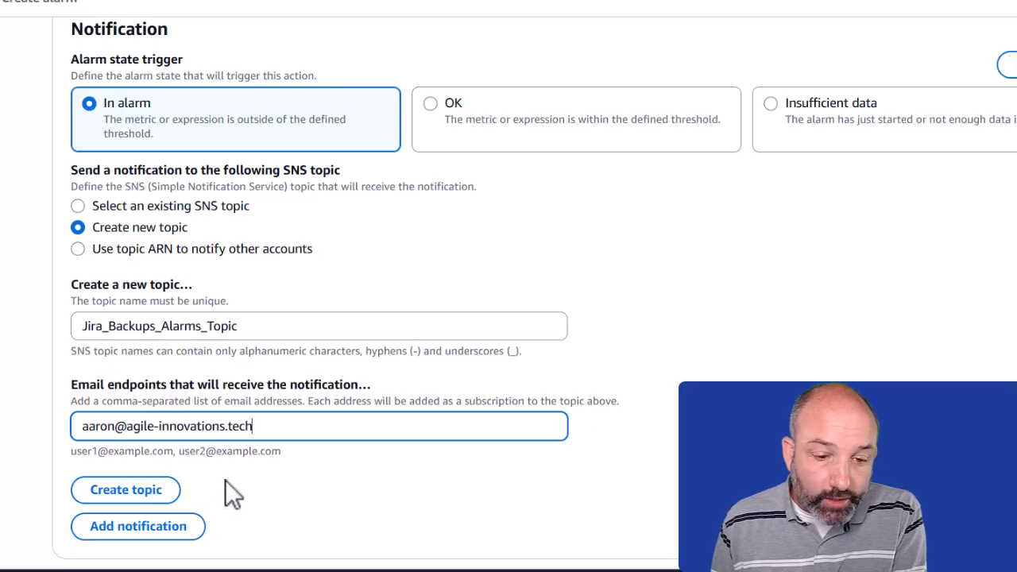
{"action": "scroll", "coordinate": [238, 484], "scroll_direction": "down", "scroll_amount": 1}
{"action": "scroll", "coordinate": [389, 432], "scroll_direction": "down", "scroll_amount": 3}
{"action": "left_click", "coordinate": [152, 315]}
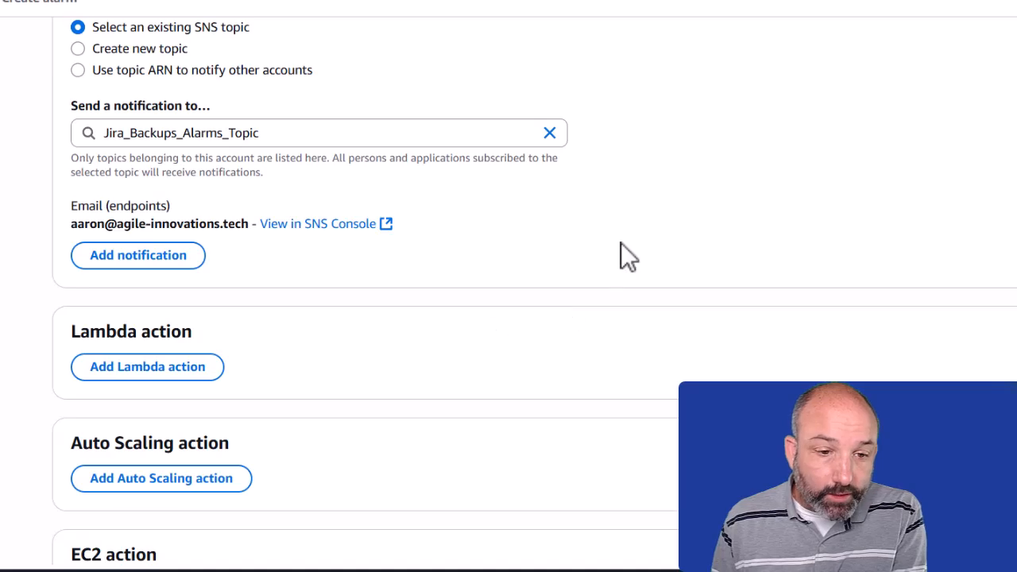
{"action": "scroll", "coordinate": [621, 246], "scroll_direction": "down", "scroll_amount": 2}
{"action": "scroll", "coordinate": [622, 254], "scroll_direction": "down", "scroll_amount": 6}
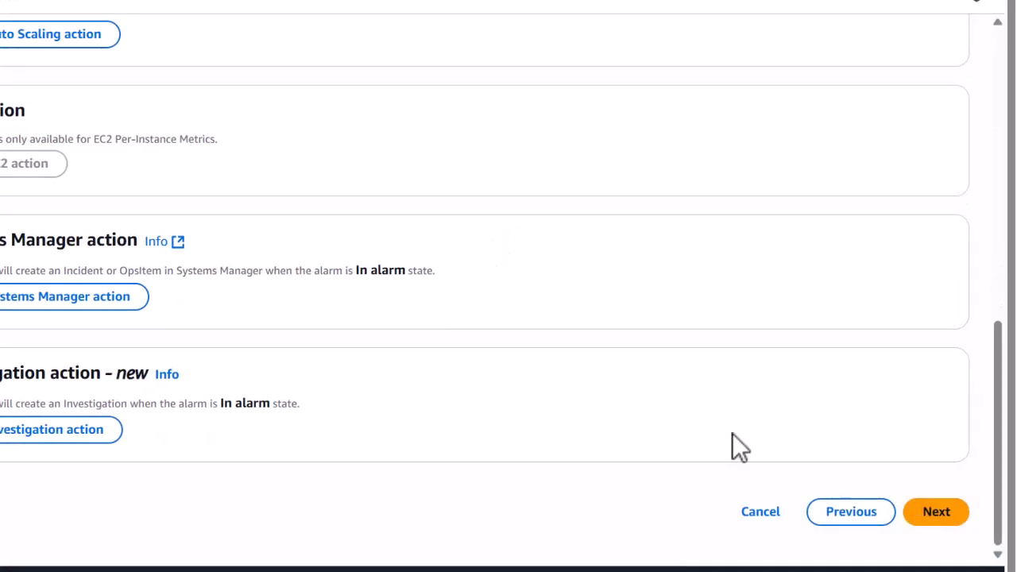
Name the alarm jira-backups-trigger-error-alarm, review the preview, and create it.
{"action": "left_click", "coordinate": [953, 516]}
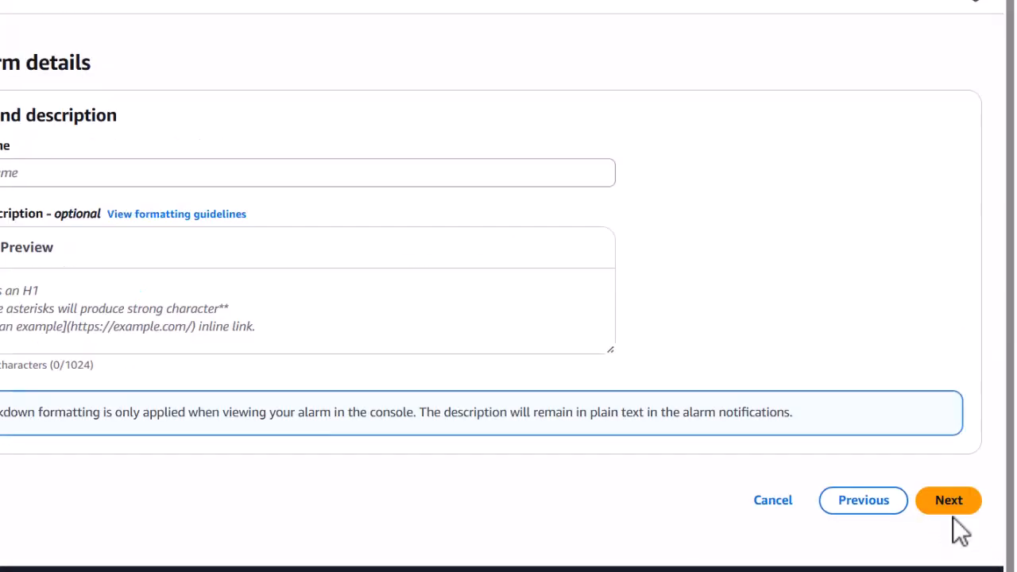
{"action": "key", "text": "ctrl+v"}
{"action": "left_click", "coordinate": [971, 515]}
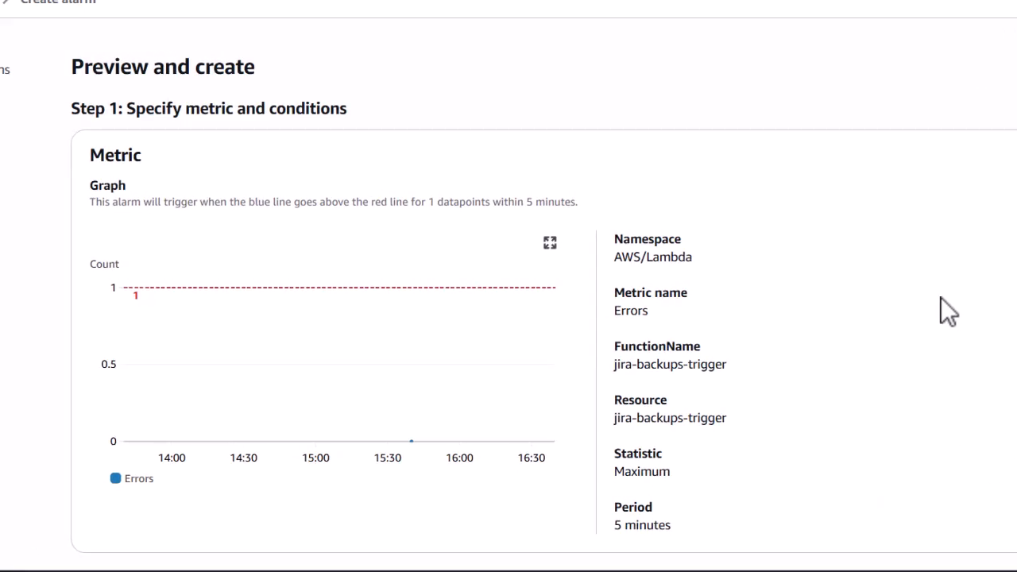
{"action": "scroll", "coordinate": [941, 297], "scroll_direction": "down", "scroll_amount": 10}
{"action": "scroll", "coordinate": [941, 297], "scroll_direction": "down", "scroll_amount": 3}
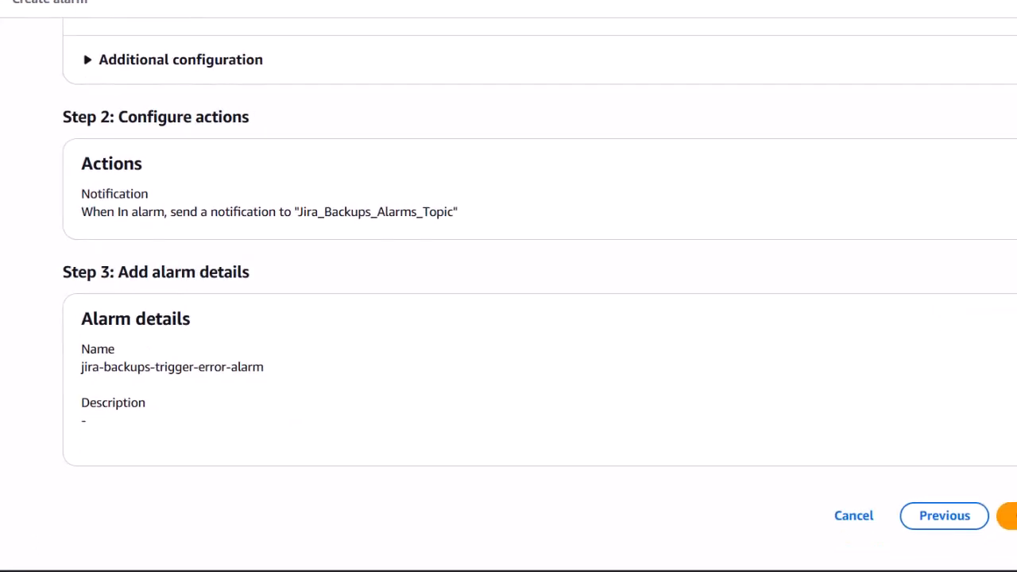
{"action": "left_click", "coordinate": [948, 519]}
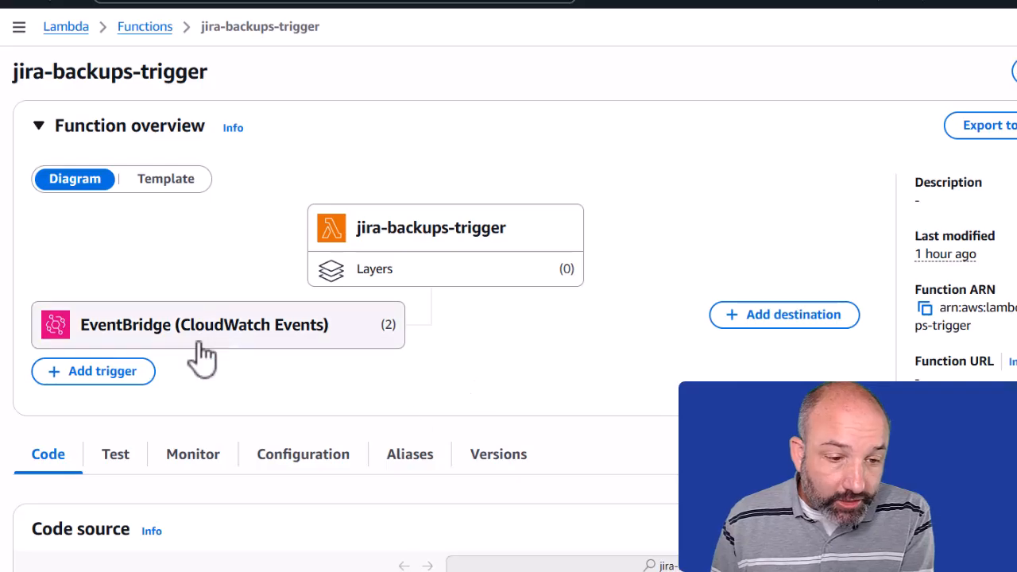
Hard-code "bad api token" on line 54, commenting out the token lookup, and deploy.
{"action": "scroll", "coordinate": [794, 342], "scroll_direction": "down", "scroll_amount": 2}
{"action": "scroll", "coordinate": [759, 314], "scroll_direction": "down", "scroll_amount": 7}
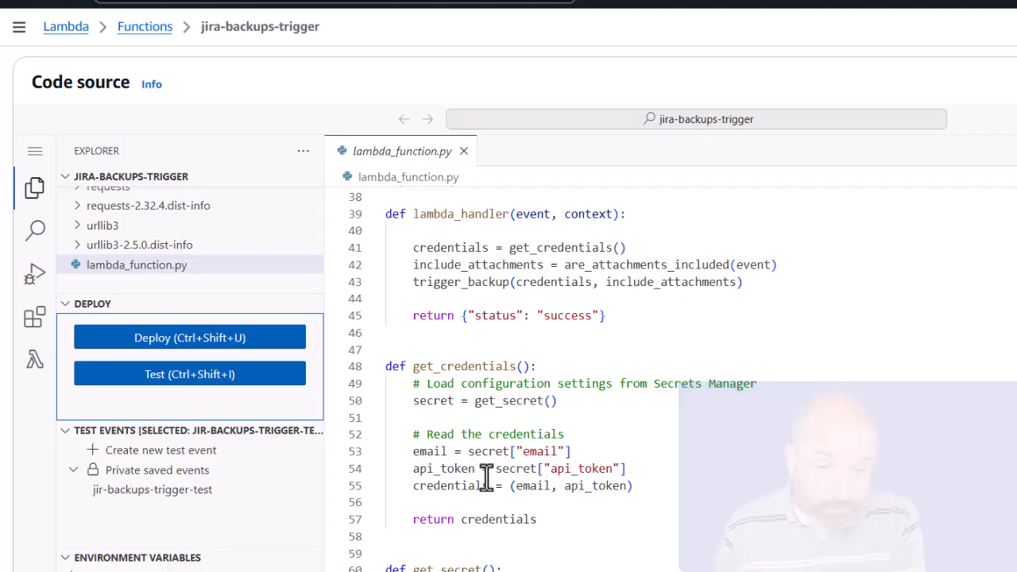
{"action": "left_click", "coordinate": [495, 469]}
{"action": "type", "text": "\""}
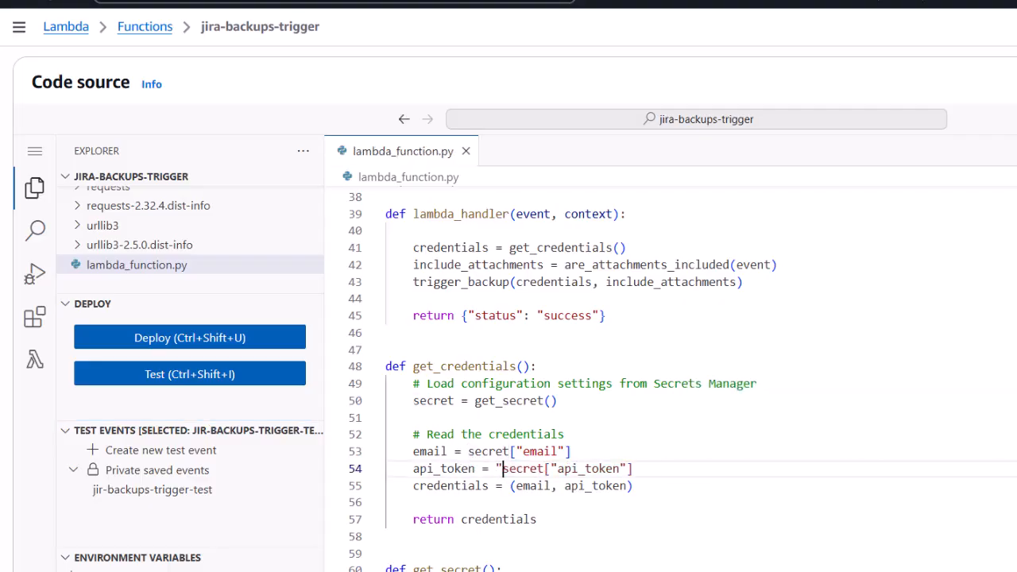
{"action": "type", "text": "bad api toke"}
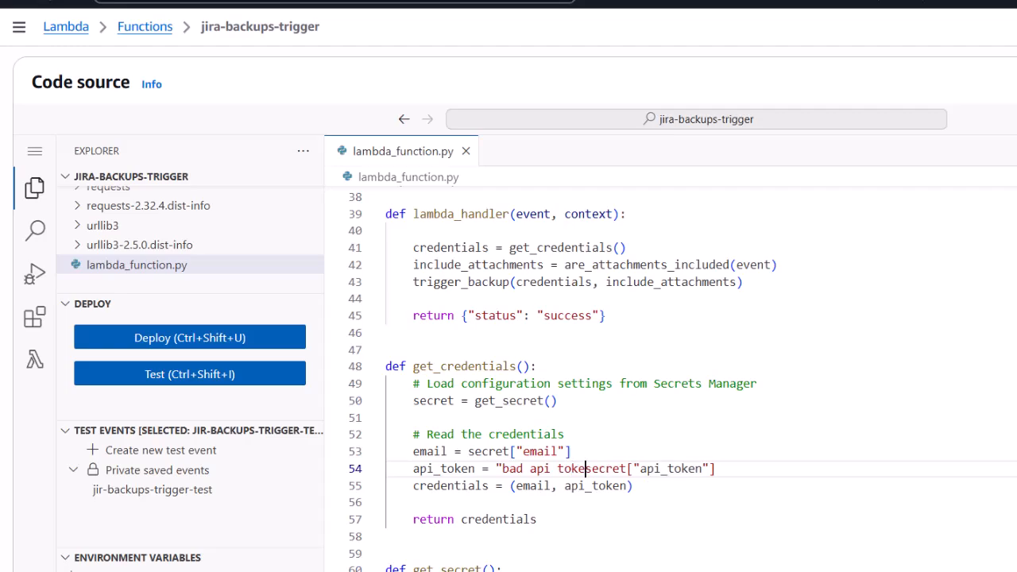
{"action": "type", "text": "n\" "}
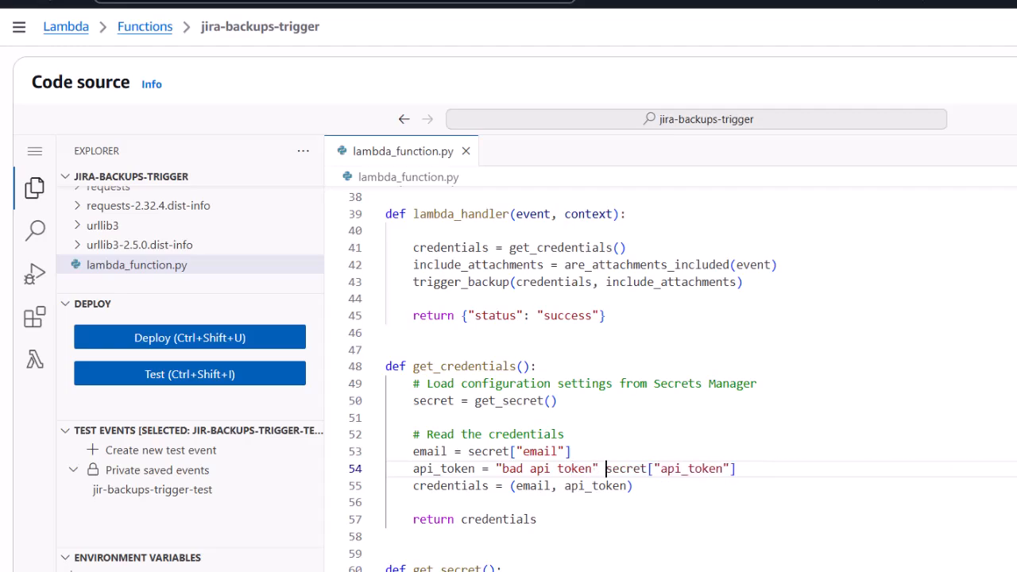
{"action": "type", "text": "#"}
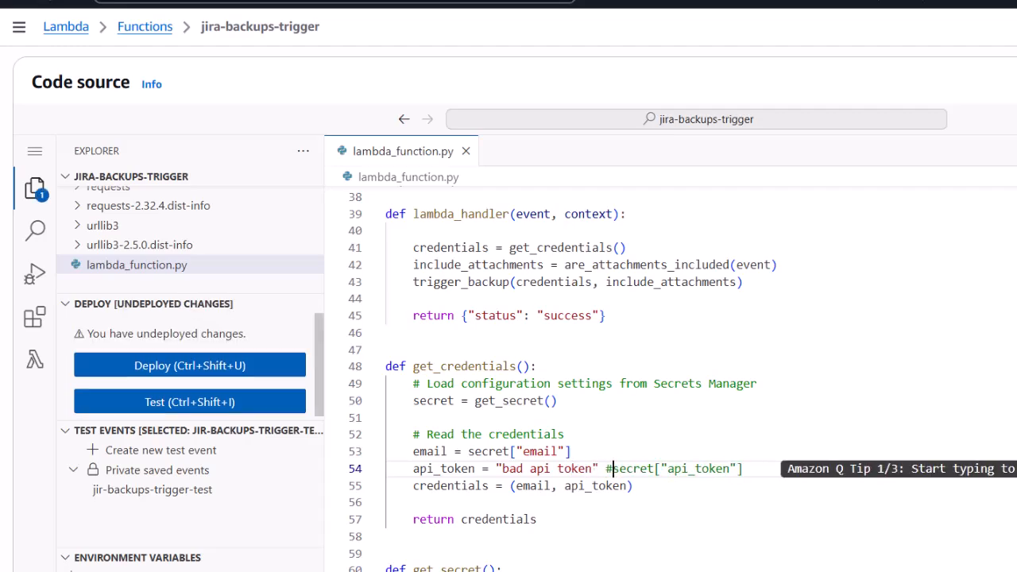
{"action": "left_click", "coordinate": [191, 368]}
Run the jir-backups-trigger-test event and inspect its 401 Unauthorized error.
{"action": "left_click", "coordinate": [163, 490]}
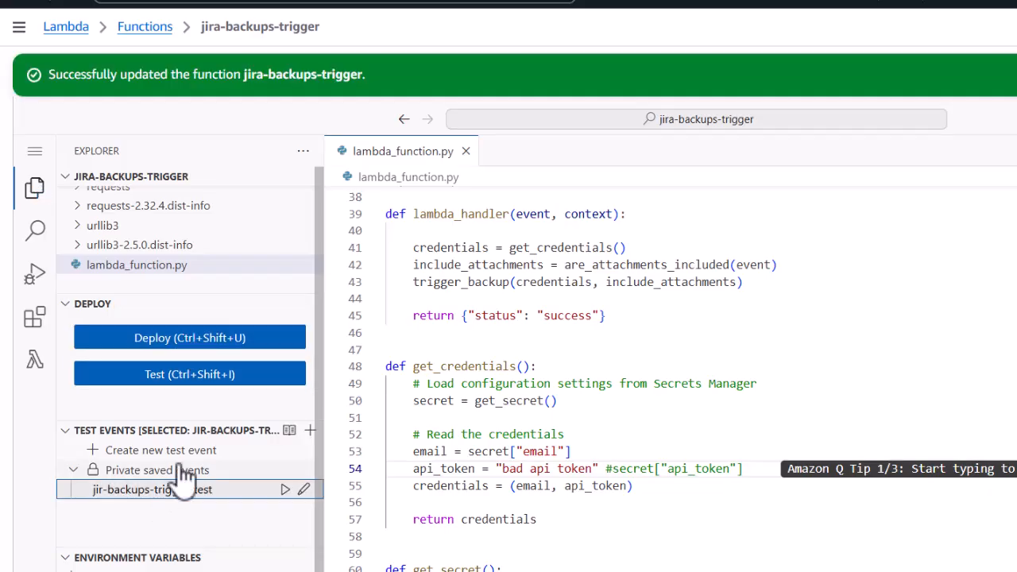
{"action": "left_click", "coordinate": [236, 377]}
{"action": "scroll", "coordinate": [670, 451], "scroll_direction": "down", "scroll_amount": 1}
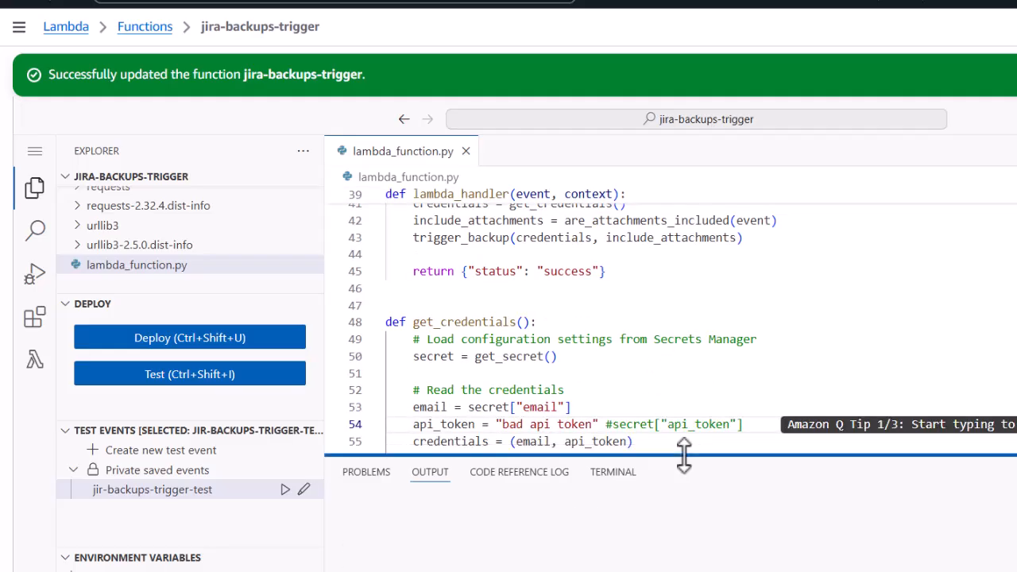
{"action": "left_click_drag", "start_coordinate": [681, 454], "coordinate": [683, 274]}
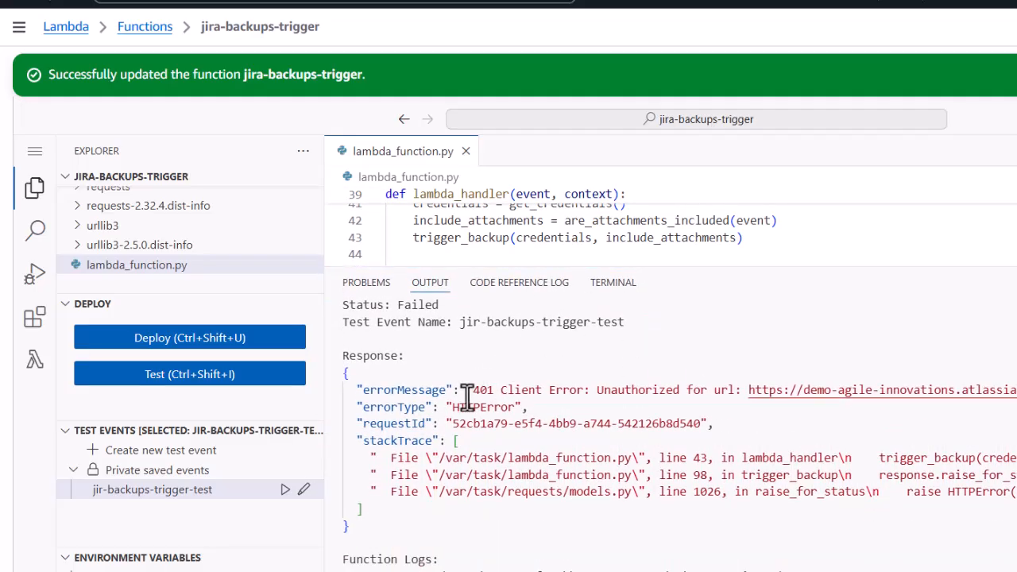
{"action": "left_click_drag", "start_coordinate": [471, 390], "coordinate": [743, 391]}
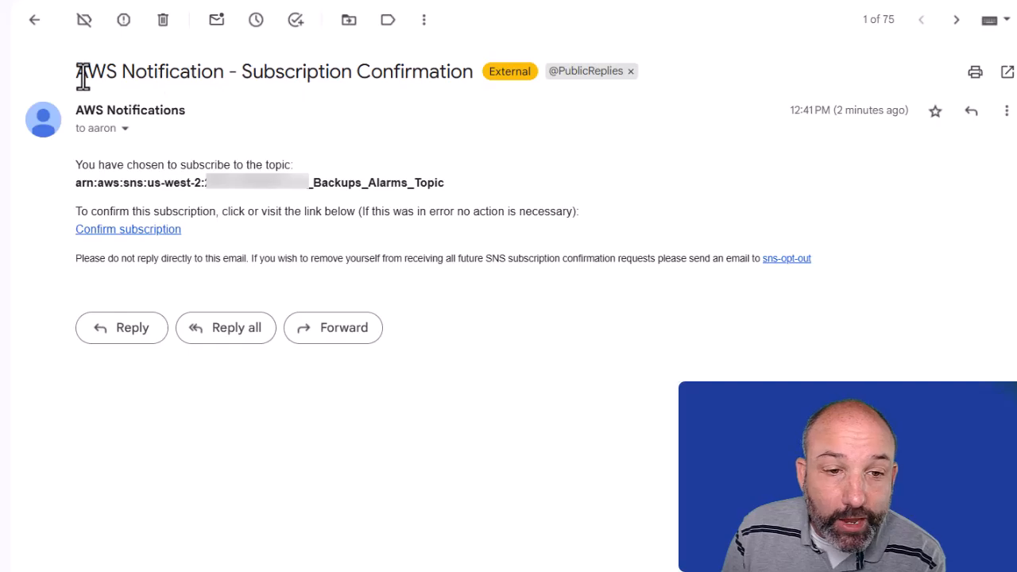
Highlight the subscription confirmation e-mail's subject in Gmail, then deselect it.
{"action": "left_click_drag", "start_coordinate": [78, 77], "coordinate": [446, 77]}
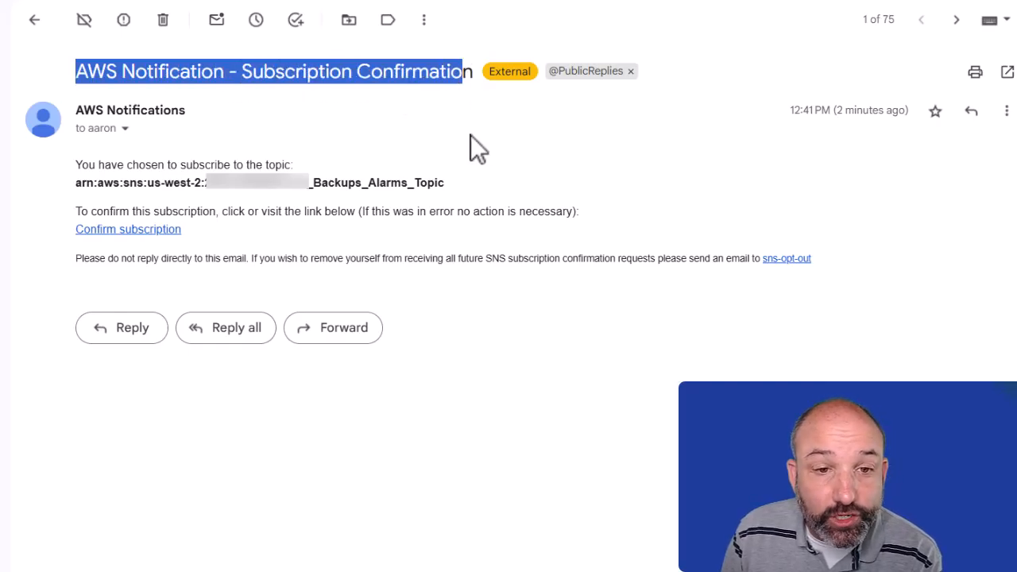
{"action": "left_click", "coordinate": [217, 216]}
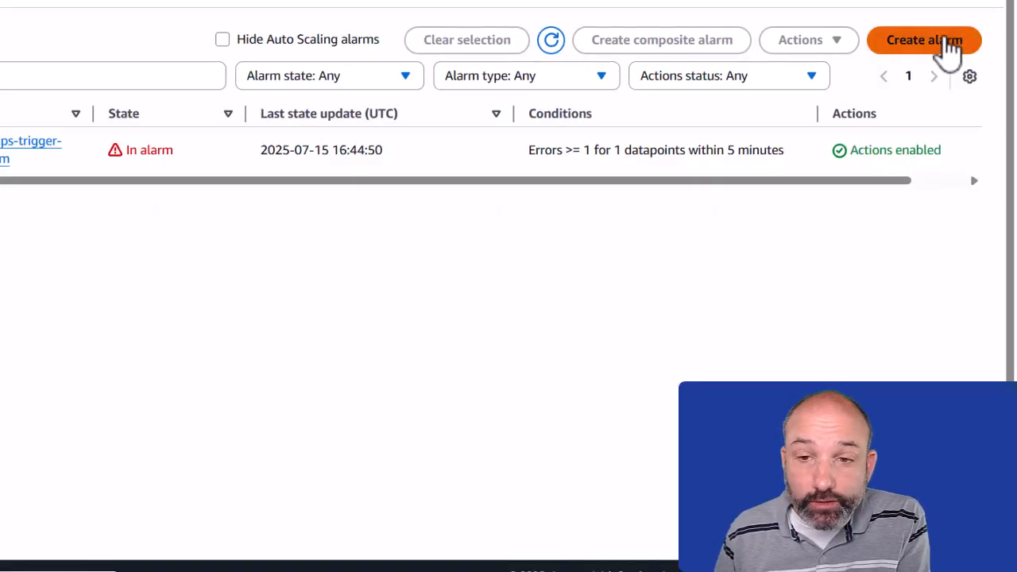
Start a new alarm on the Lambda Errors metric for jira-backups-download, by resource.
{"action": "left_click", "coordinate": [949, 40]}
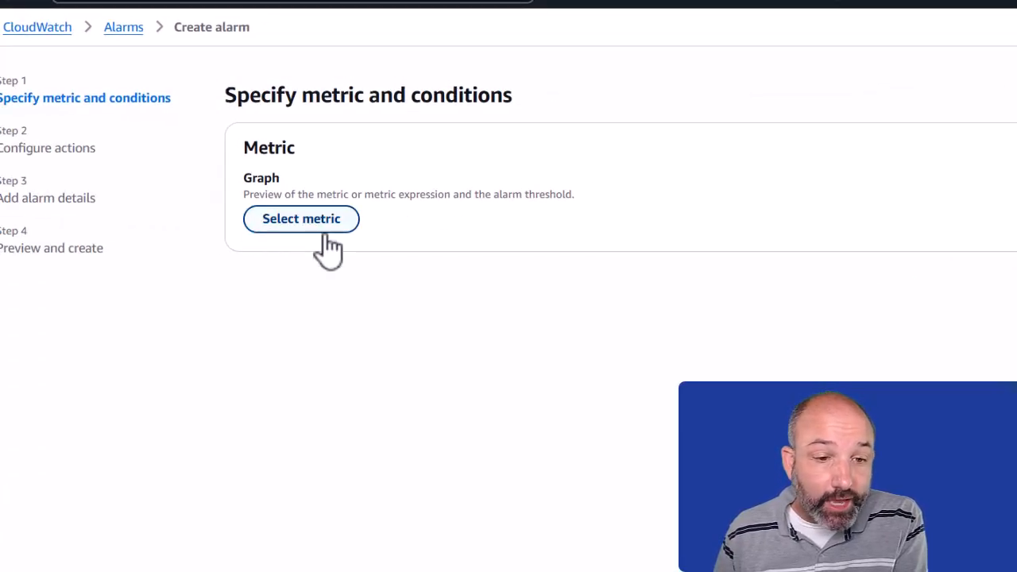
{"action": "left_click", "coordinate": [329, 246]}
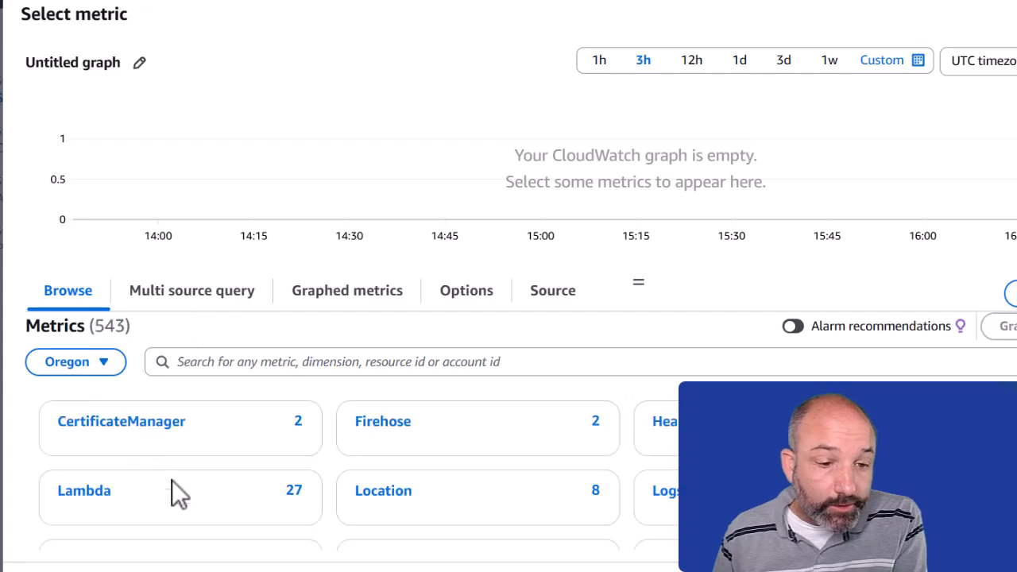
{"action": "scroll", "coordinate": [176, 493], "scroll_direction": "down", "scroll_amount": 2}
{"action": "left_click", "coordinate": [155, 414]}
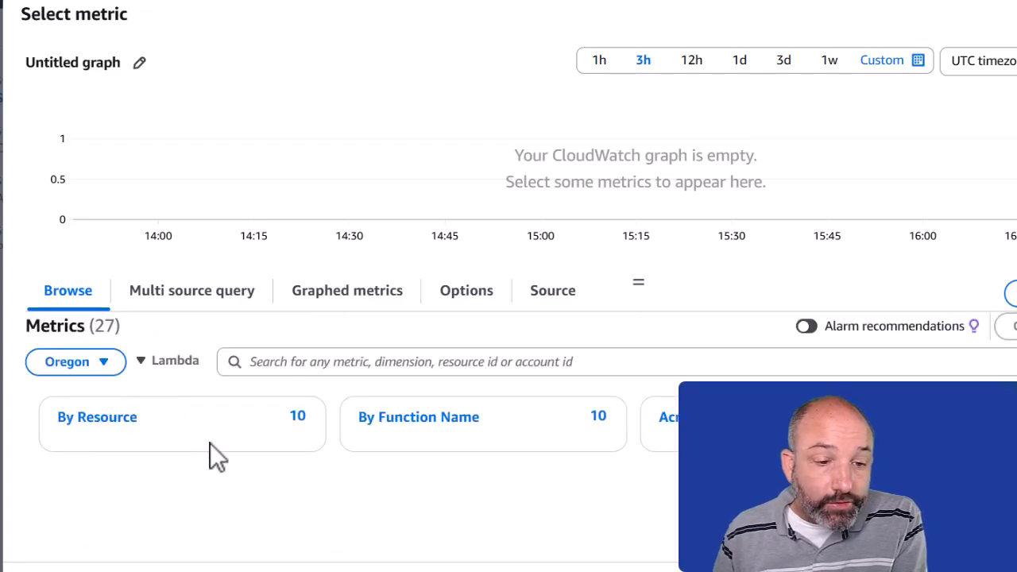
{"action": "left_click", "coordinate": [136, 421]}
{"action": "scroll", "coordinate": [151, 374], "scroll_direction": "down", "scroll_amount": 1}
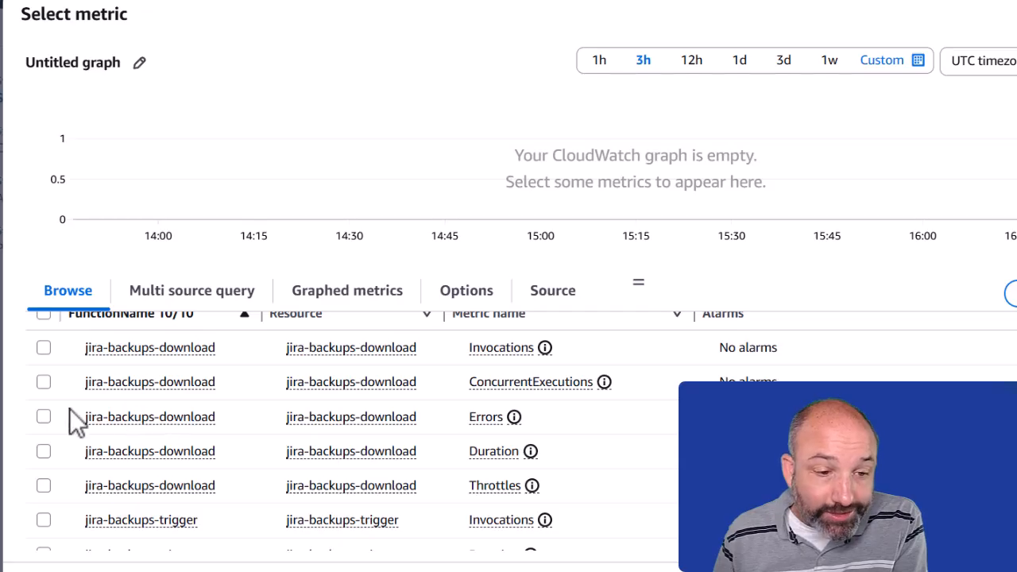
{"action": "left_click", "coordinate": [43, 419]}
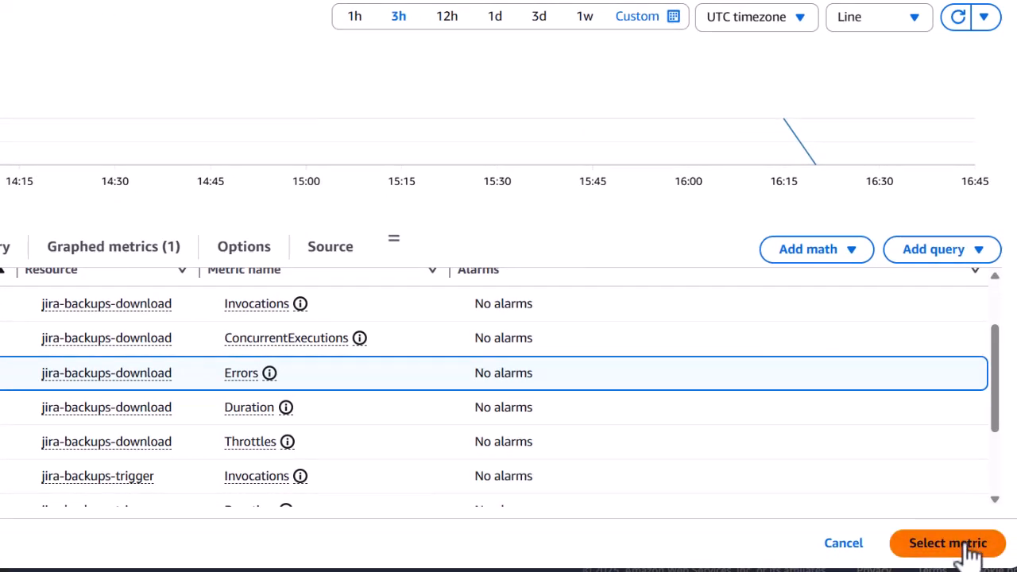
{"action": "left_click", "coordinate": [971, 554]}
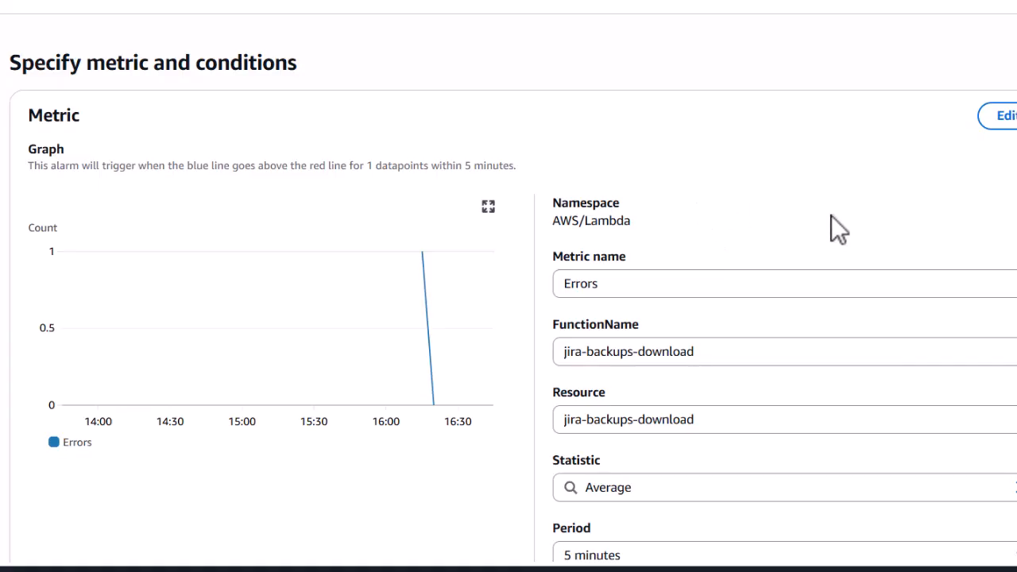
Set the alarm to use Maximum, firing when Errors are greater than or equal to 1.
{"action": "scroll", "coordinate": [726, 216], "scroll_direction": "down", "scroll_amount": 3}
{"action": "left_click", "coordinate": [690, 219]}
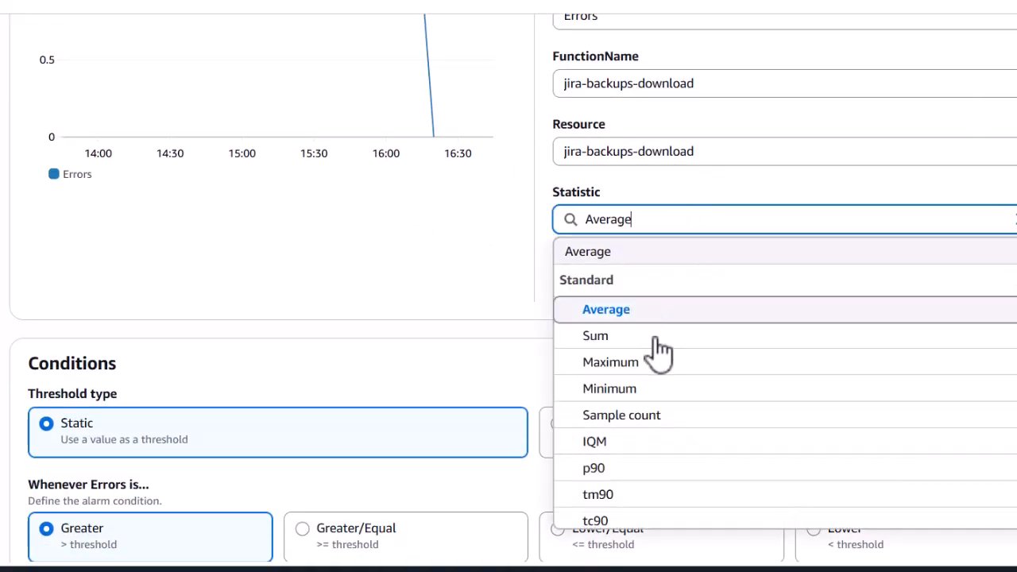
{"action": "left_click", "coordinate": [662, 367]}
{"action": "scroll", "coordinate": [406, 326], "scroll_direction": "down", "scroll_amount": 3}
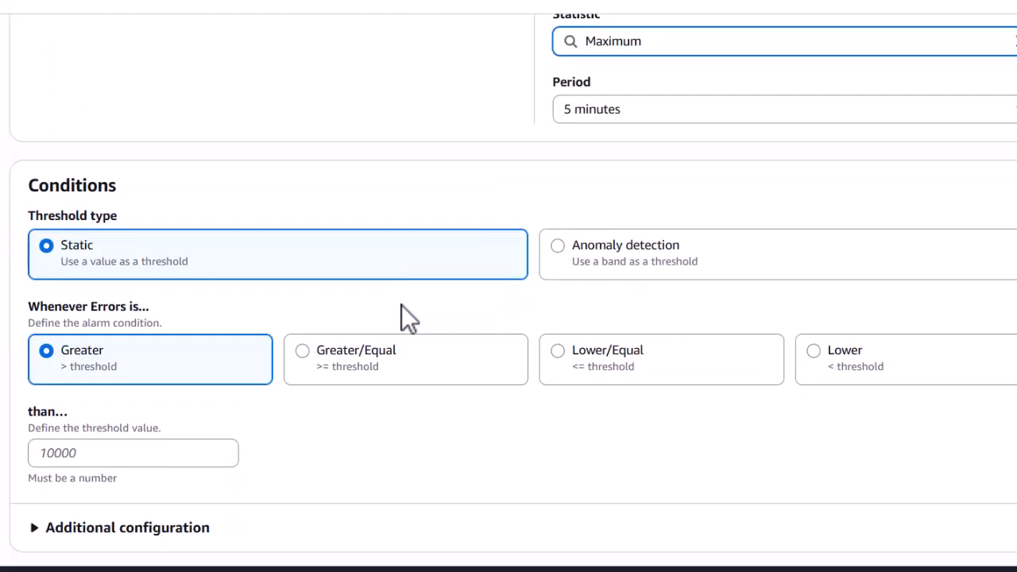
{"action": "left_click", "coordinate": [348, 274]}
{"action": "left_click", "coordinate": [79, 363]}
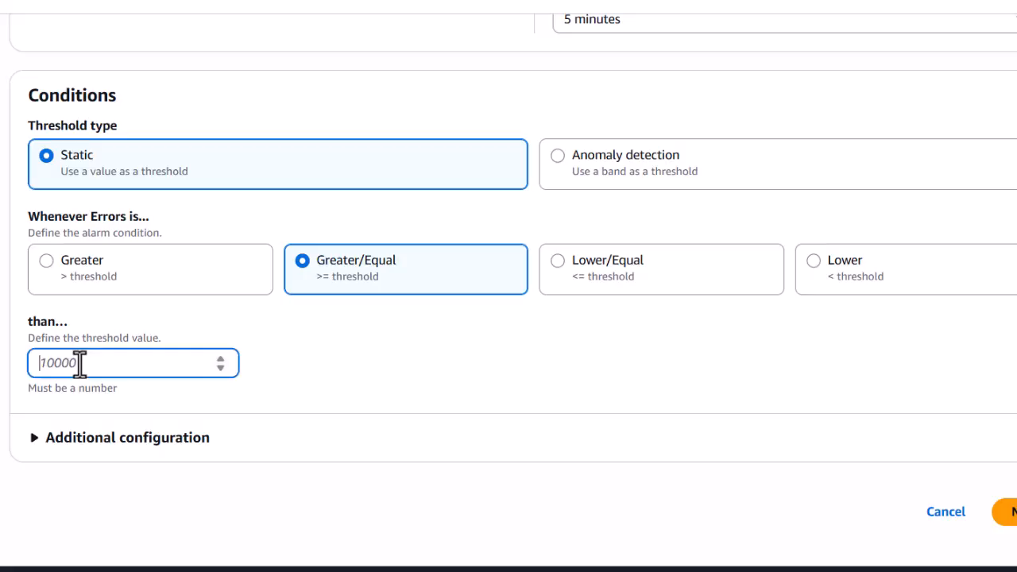
{"action": "type", "text": "1"}
{"action": "left_click", "coordinate": [1014, 513]}
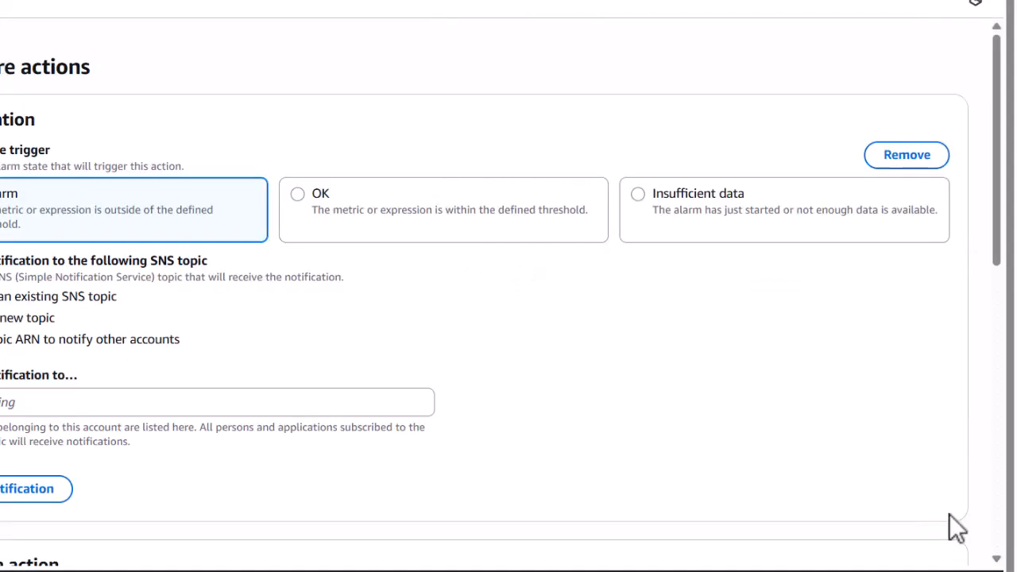
Send the in-alarm notification to the Jira_Backups_Alarms_Topic SNS topic.
{"action": "scroll", "coordinate": [349, 336], "scroll_direction": "down", "scroll_amount": 1}
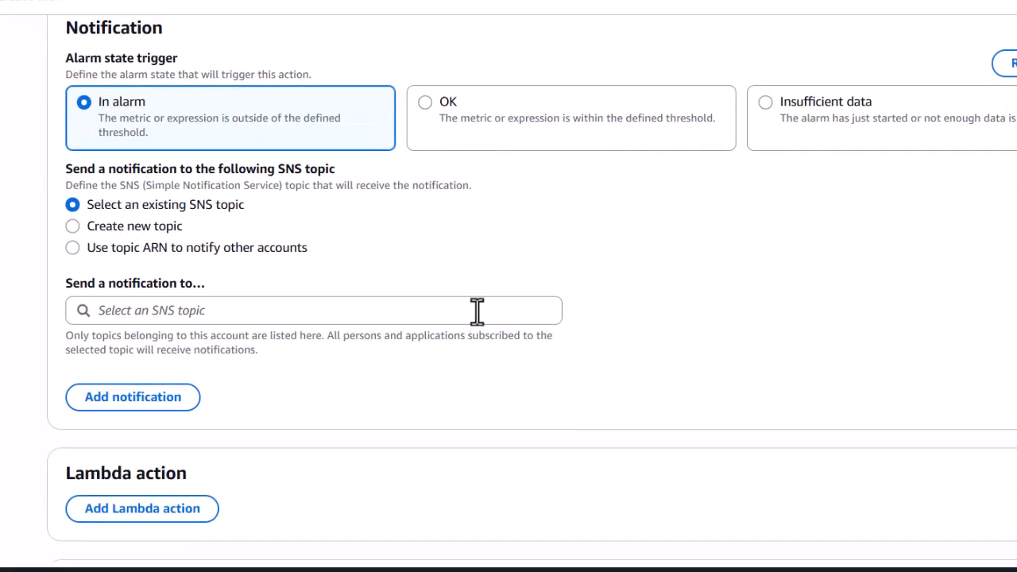
{"action": "left_click", "coordinate": [149, 312]}
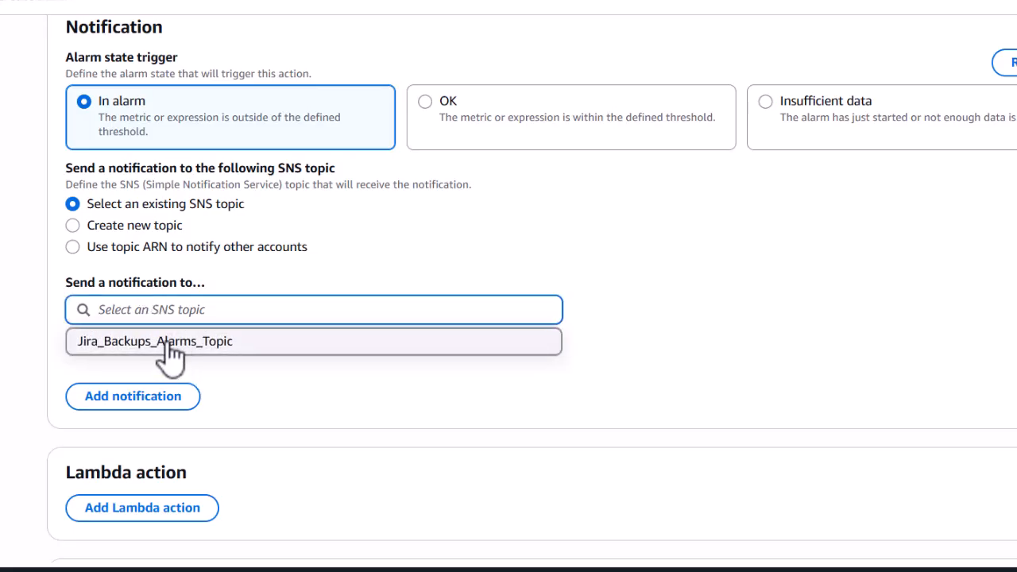
{"action": "left_click", "coordinate": [169, 343]}
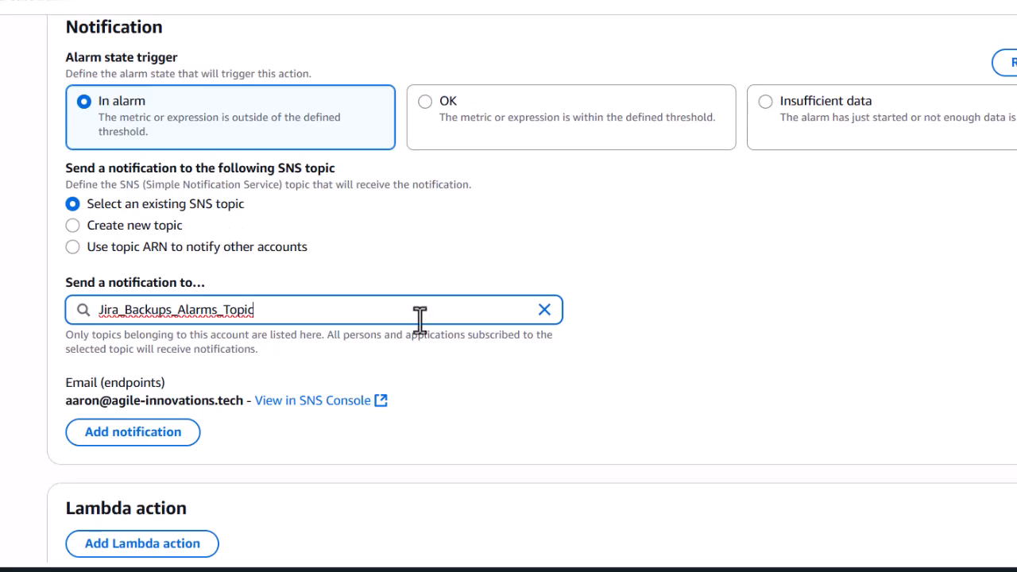
{"action": "scroll", "coordinate": [608, 398], "scroll_direction": "down", "scroll_amount": 7}
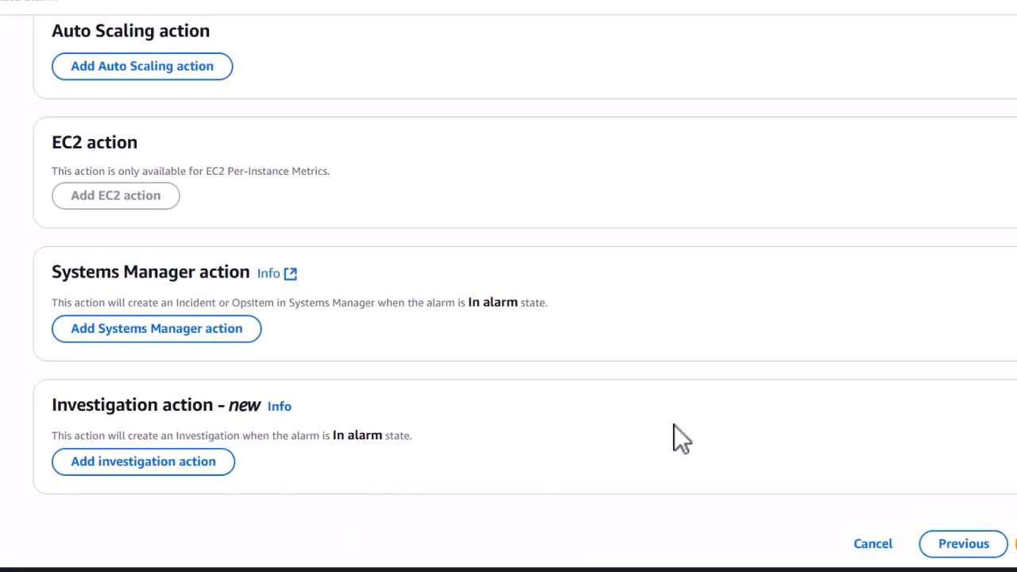
{"action": "left_click", "coordinate": [952, 515]}
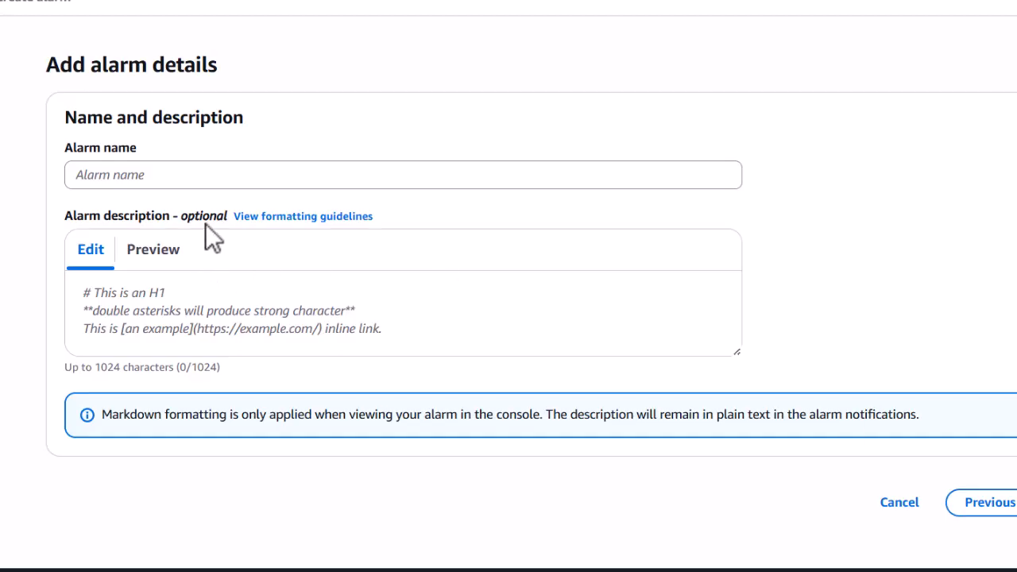
Name the alarm jira-backups-download-error-alarm and create it after review.
{"action": "left_click", "coordinate": [220, 173]}
{"action": "type", "text": "jira-backups-download-error-alarm"}
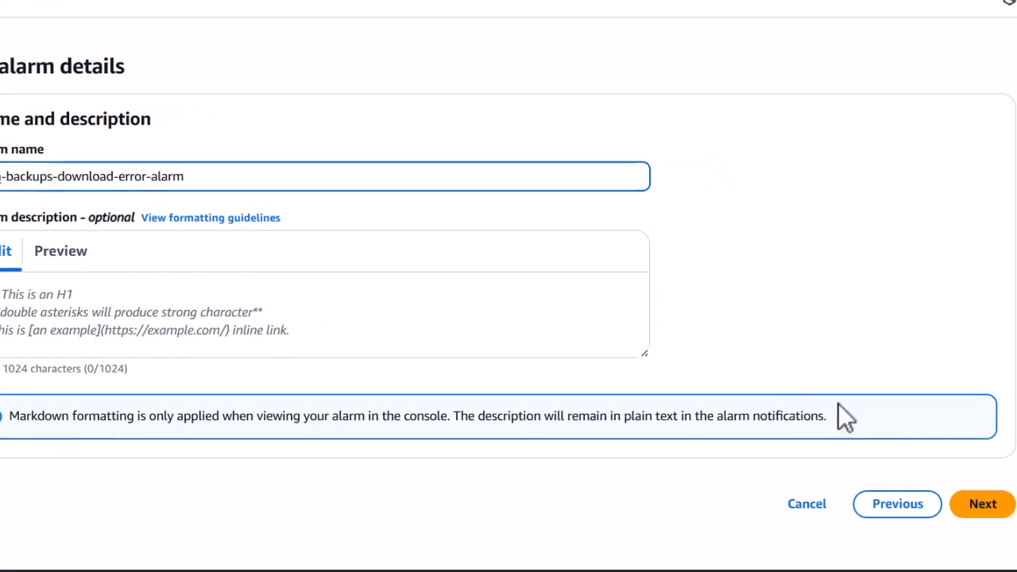
{"action": "left_click", "coordinate": [983, 504]}
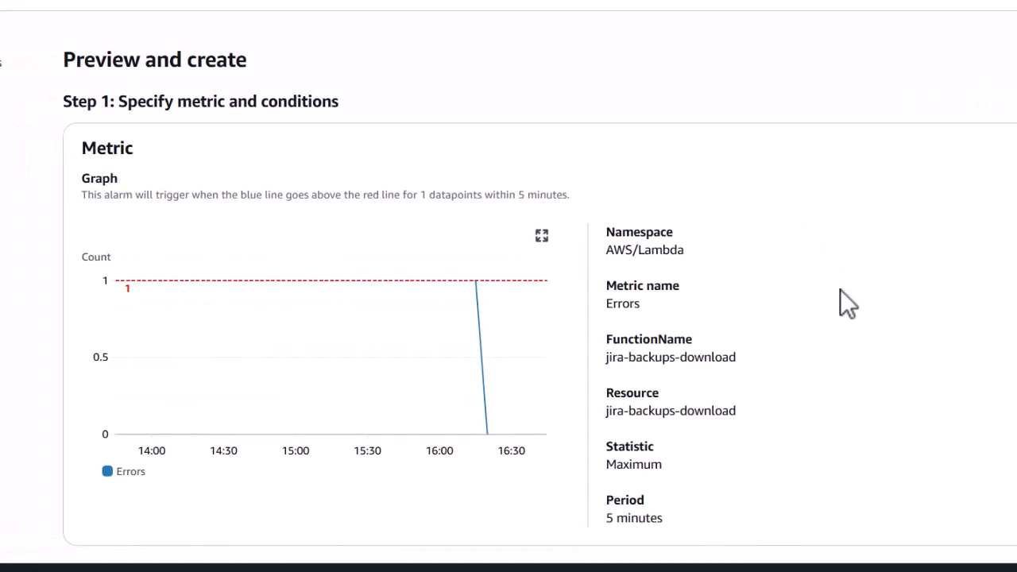
{"action": "scroll", "coordinate": [851, 312], "scroll_direction": "down", "scroll_amount": 5}
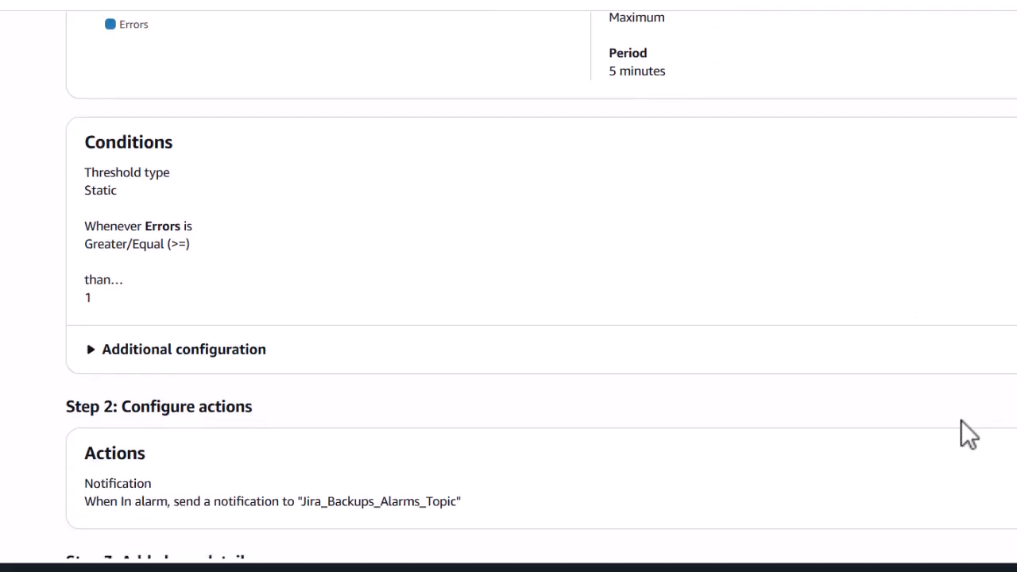
{"action": "scroll", "coordinate": [968, 433], "scroll_direction": "down", "scroll_amount": 3}
{"action": "scroll", "coordinate": [999, 438], "scroll_direction": "down", "scroll_amount": 2}
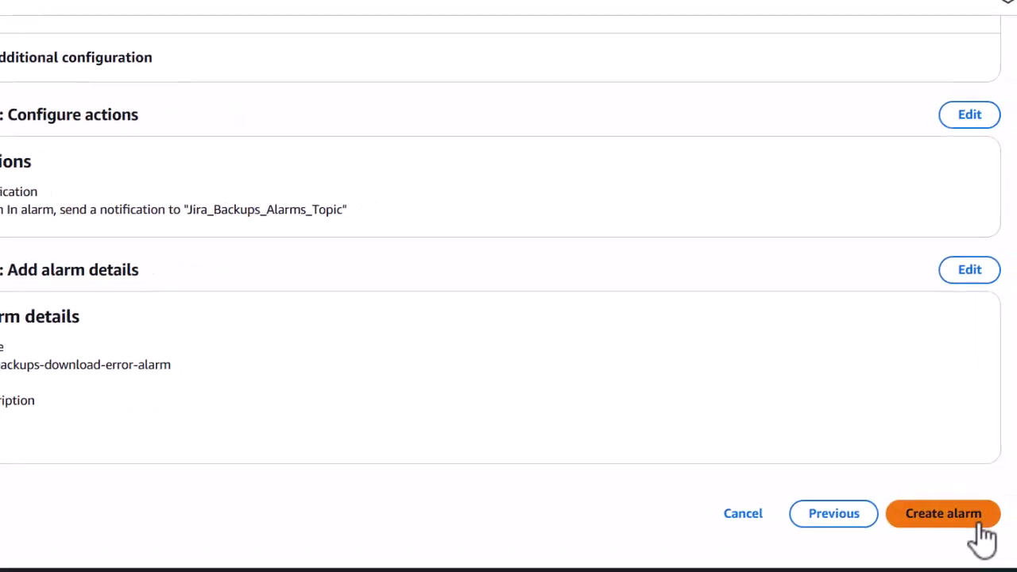
{"action": "left_click", "coordinate": [983, 528]}
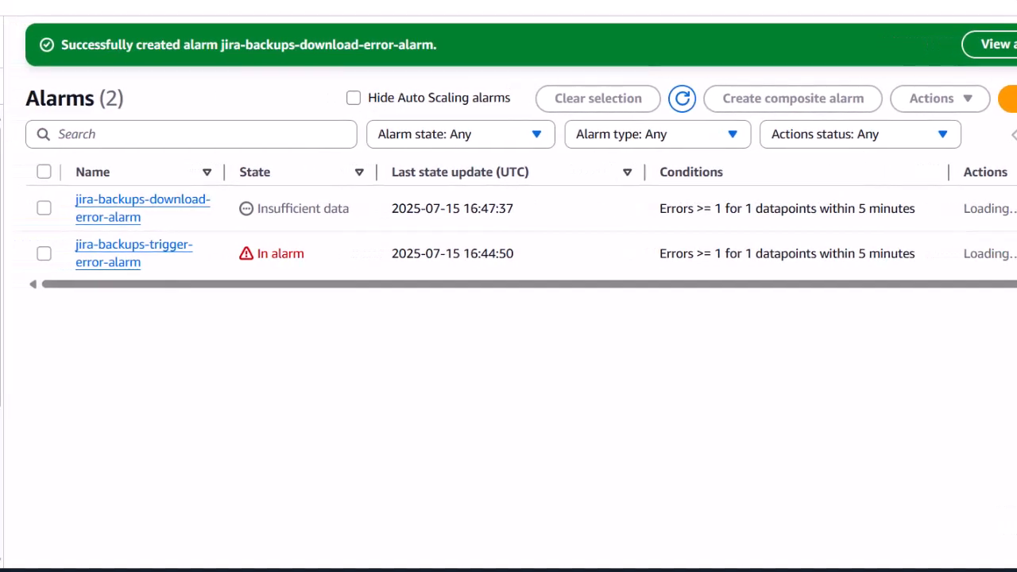